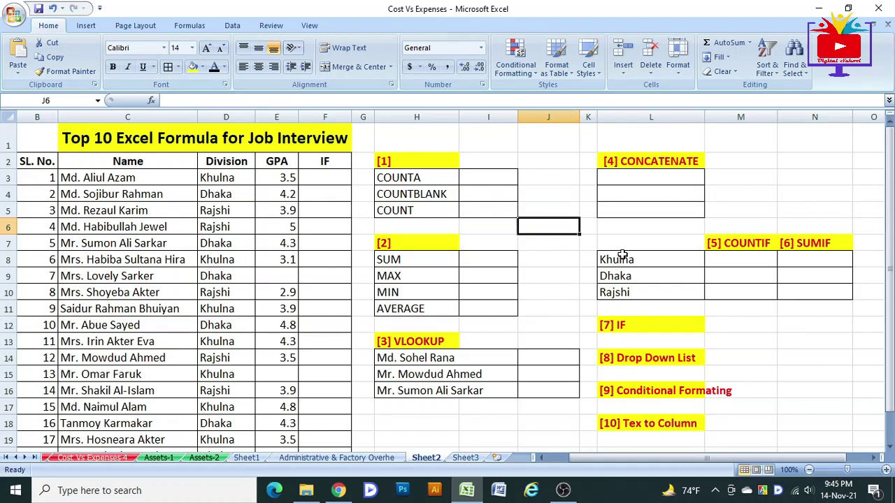
Browse the student table and select the names in C3:C19.
{"action": "left_click", "coordinate": [547, 176]}
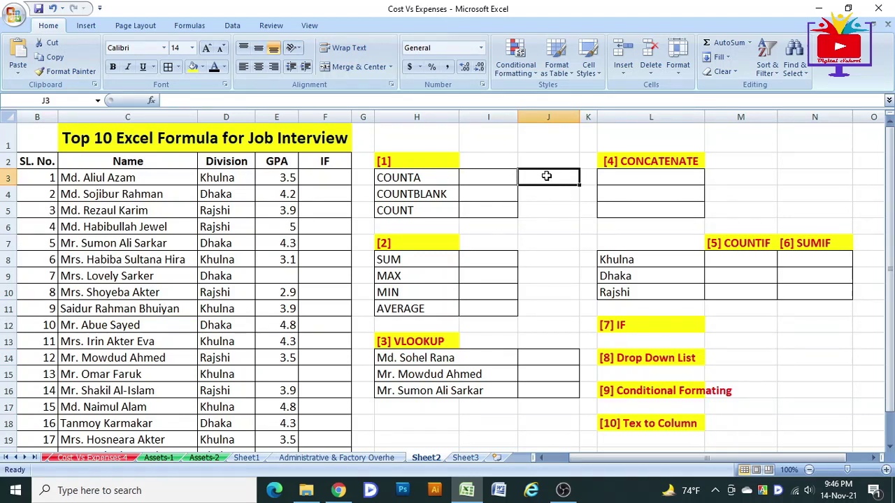
{"action": "left_click", "coordinate": [37, 161]}
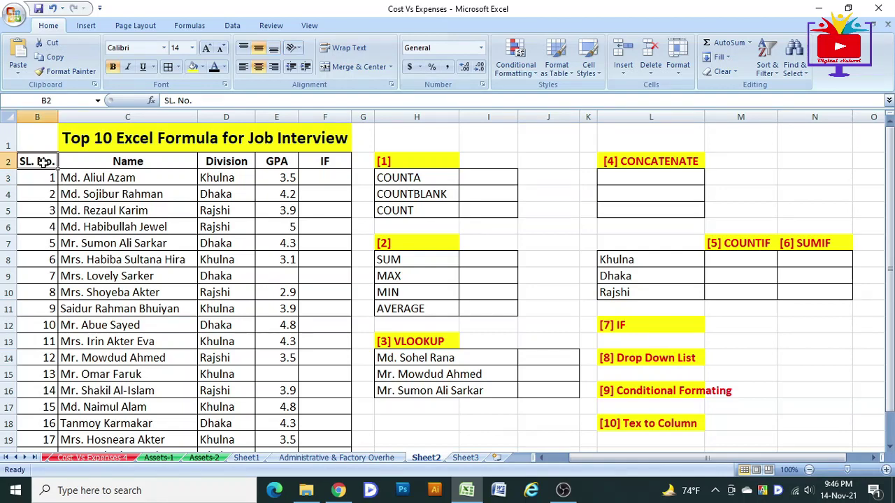
{"action": "scroll", "coordinate": [47, 288], "scroll_direction": "down", "scroll_amount": 2}
{"action": "scroll", "coordinate": [47, 289], "scroll_direction": "up", "scroll_amount": 2}
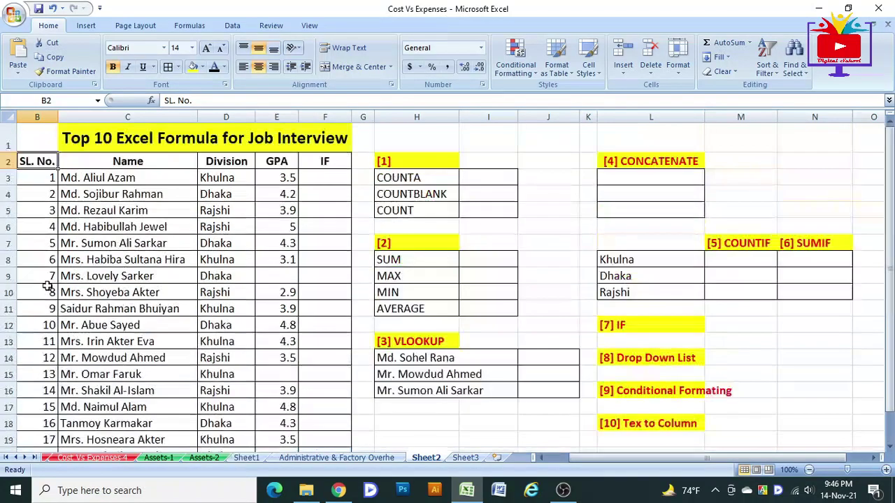
{"action": "left_click_drag", "start_coordinate": [124, 179], "coordinate": [135, 434]}
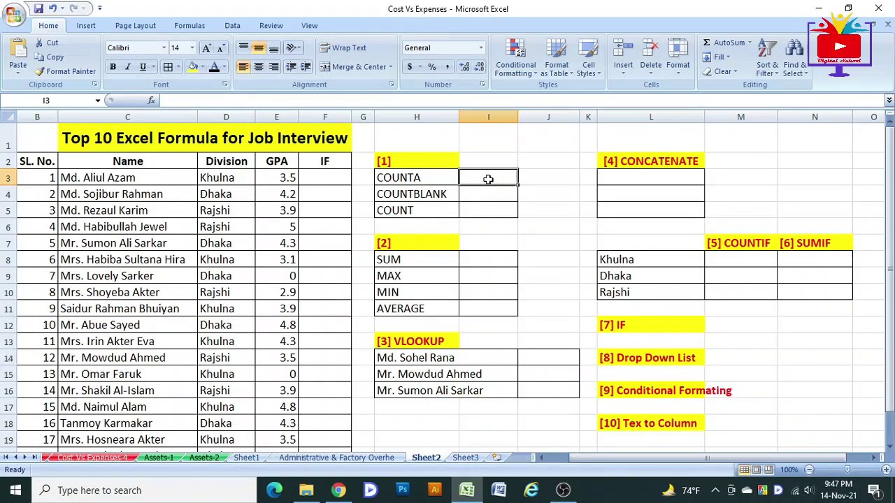
Enter =COUNTA(E3:E22) in I3 to count the GPA entries, returning 20.
{"action": "type", "text": "="}
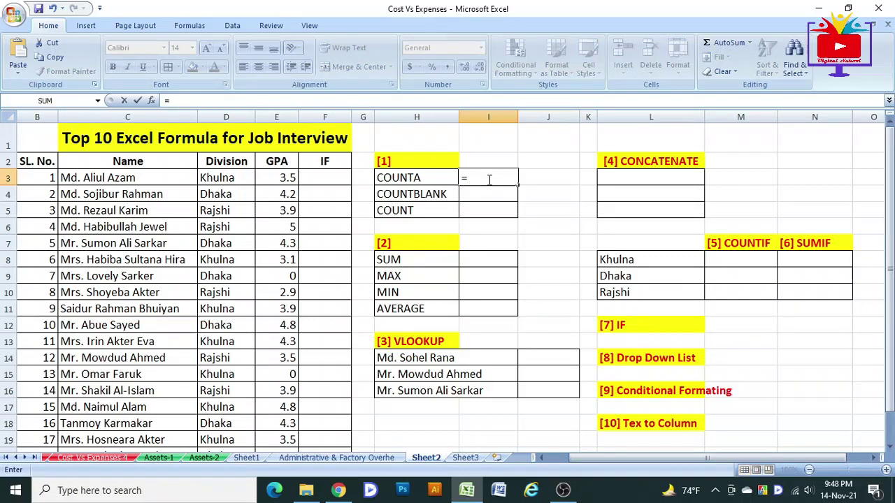
{"action": "type", "text": "coun"}
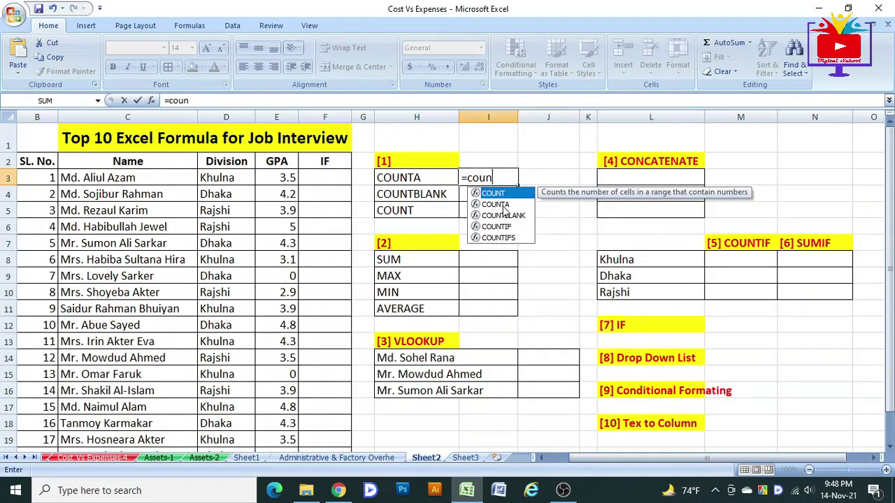
{"action": "left_click", "coordinate": [503, 204]}
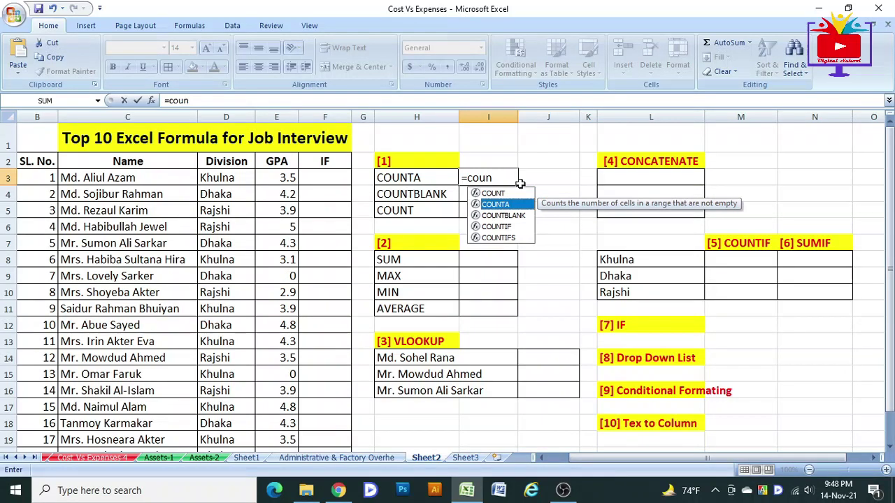
{"action": "double_click", "coordinate": [510, 203]}
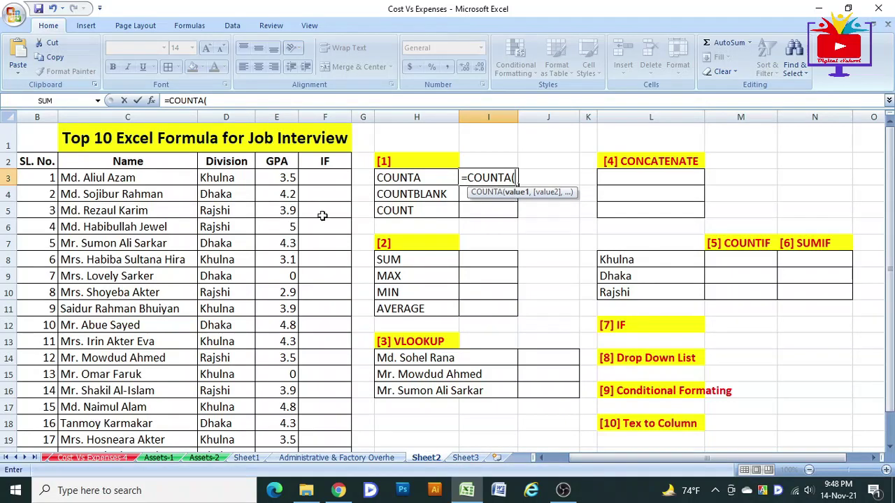
{"action": "left_click_drag", "start_coordinate": [283, 176], "coordinate": [286, 435]}
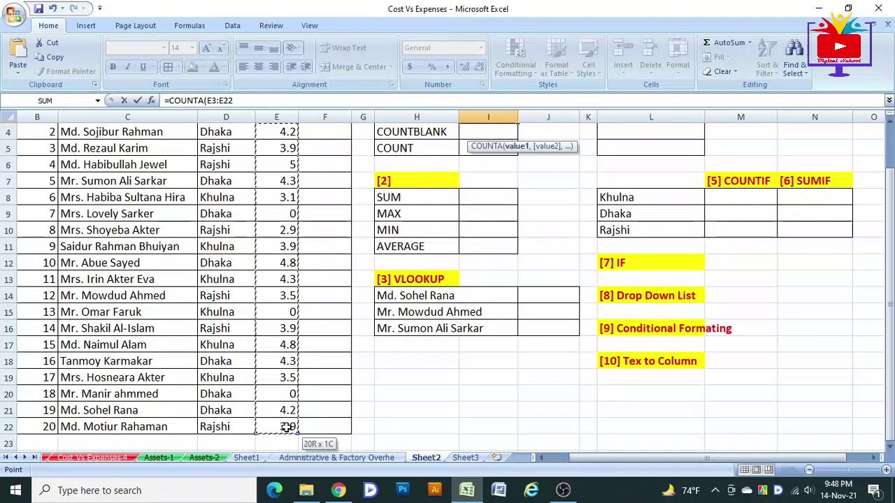
{"action": "left_click_drag", "start_coordinate": [287, 435], "coordinate": [284, 397]}
{"action": "scroll", "coordinate": [284, 397], "scroll_direction": "up", "scroll_amount": 1}
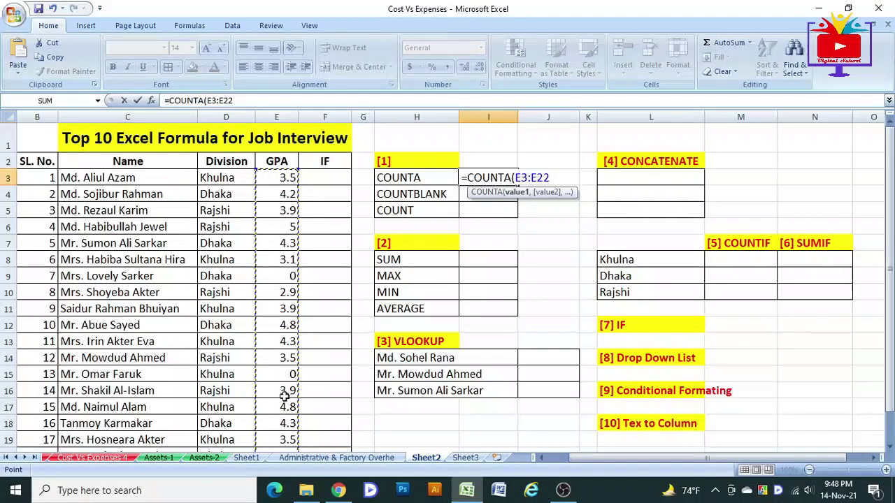
{"action": "key", "text": "Return"}
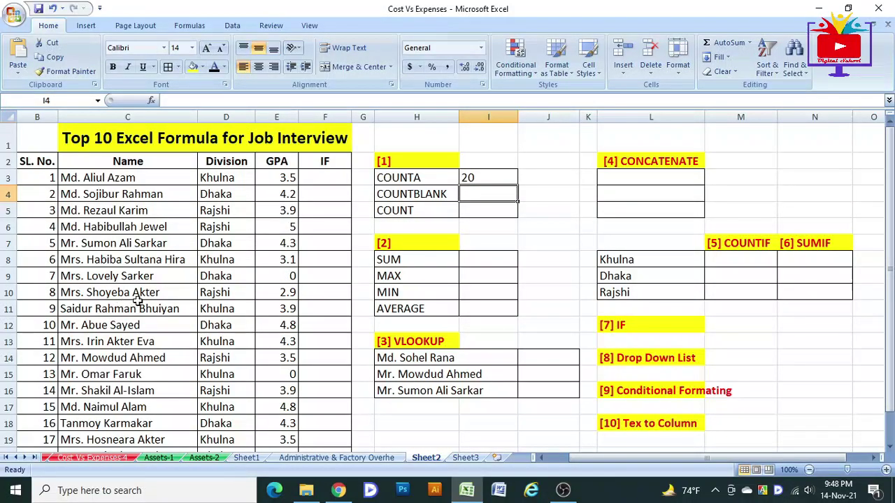
Review the COUNTA formula in I3.
{"action": "scroll", "coordinate": [143, 302], "scroll_direction": "down", "scroll_amount": 3}
{"action": "scroll", "coordinate": [210, 325], "scroll_direction": "up", "scroll_amount": 3}
{"action": "left_click", "coordinate": [483, 179]}
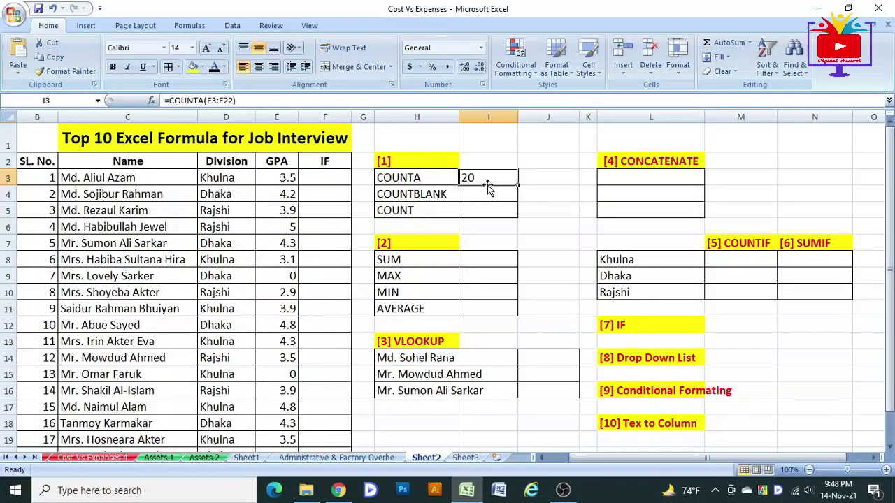
{"action": "left_click", "coordinate": [488, 195]}
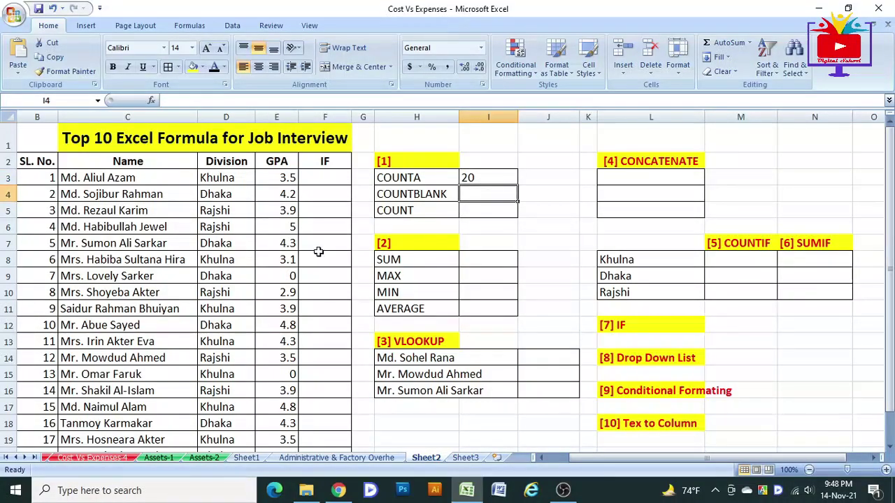
Delete the 0 GPAs in E9, E15 and E20, dropping the COUNTA result to 17.
{"action": "left_click", "coordinate": [288, 277]}
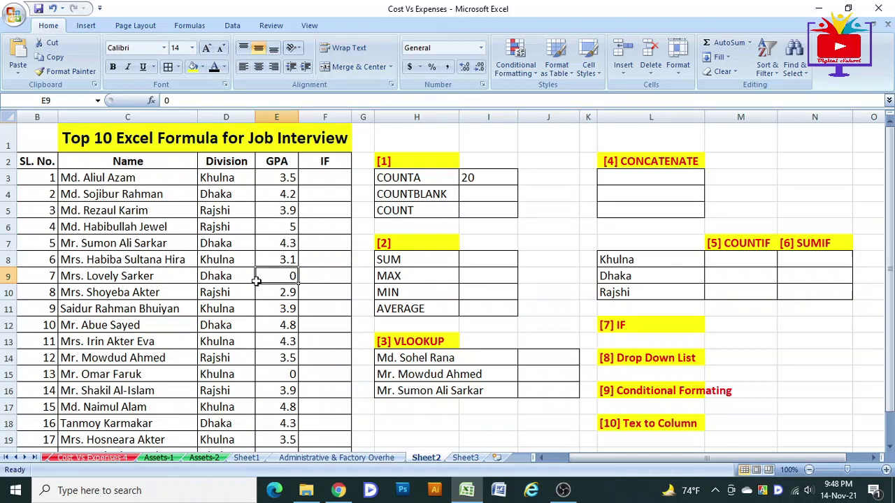
{"action": "key", "text": "Delete"}
{"action": "left_click", "coordinate": [273, 375]}
{"action": "key", "text": "Delete"}
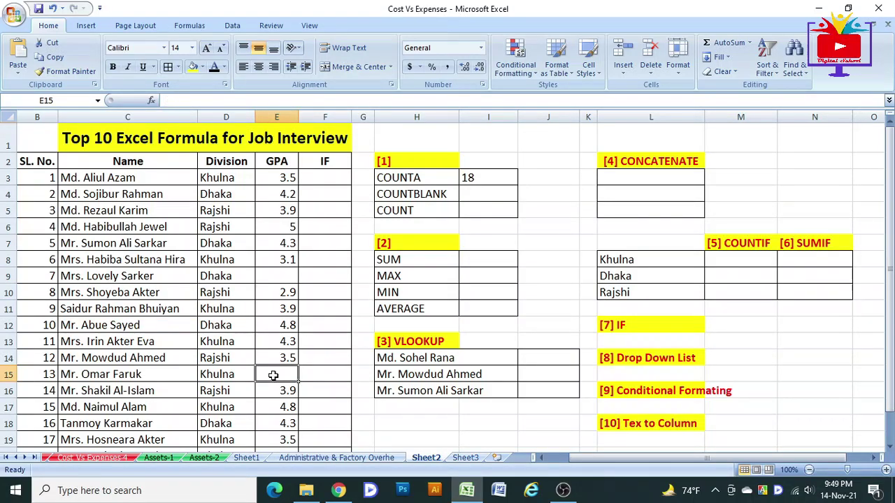
{"action": "scroll", "coordinate": [273, 372], "scroll_direction": "down", "scroll_amount": 2}
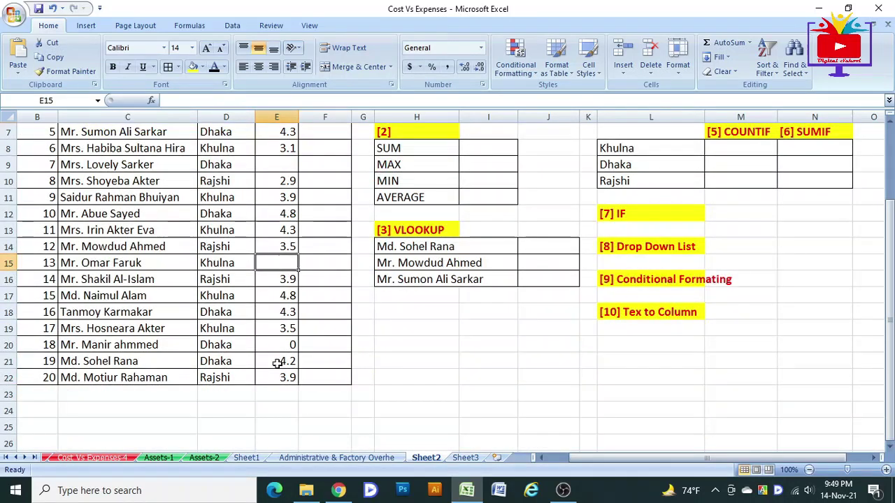
{"action": "left_click", "coordinate": [278, 343]}
{"action": "key", "text": "Delete"}
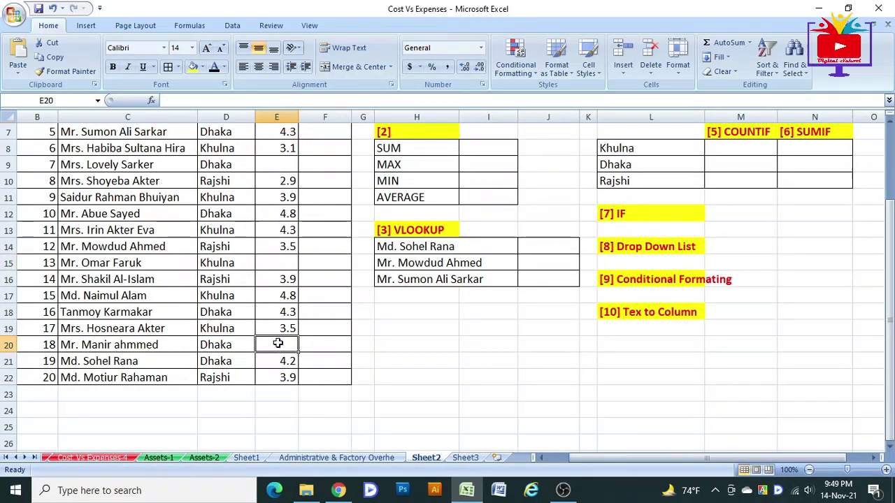
{"action": "scroll", "coordinate": [277, 342], "scroll_direction": "up", "scroll_amount": 2}
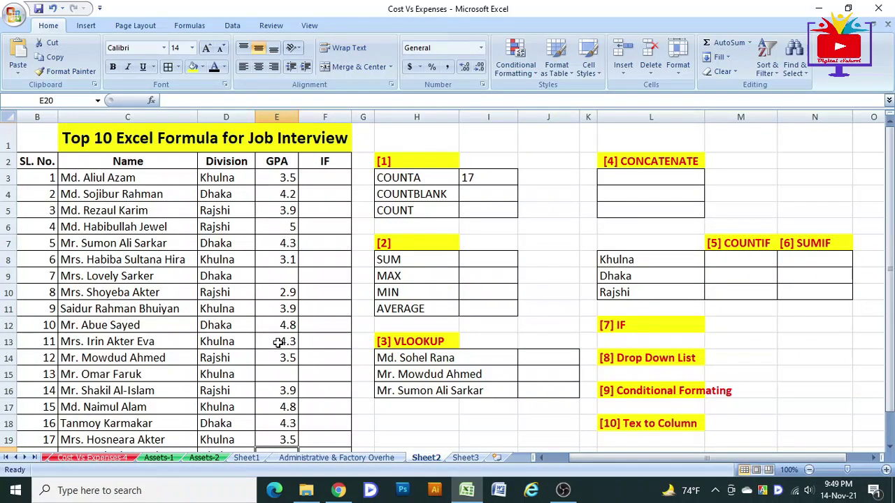
{"action": "left_click", "coordinate": [476, 194]}
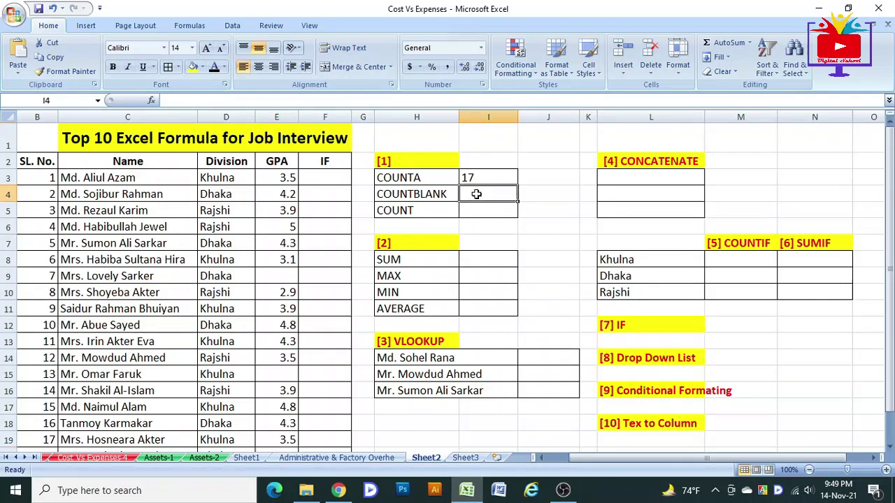
Enter =COUNTBLANK(E3:E22) in I4, returning 3.
{"action": "type", "text": "=count"}
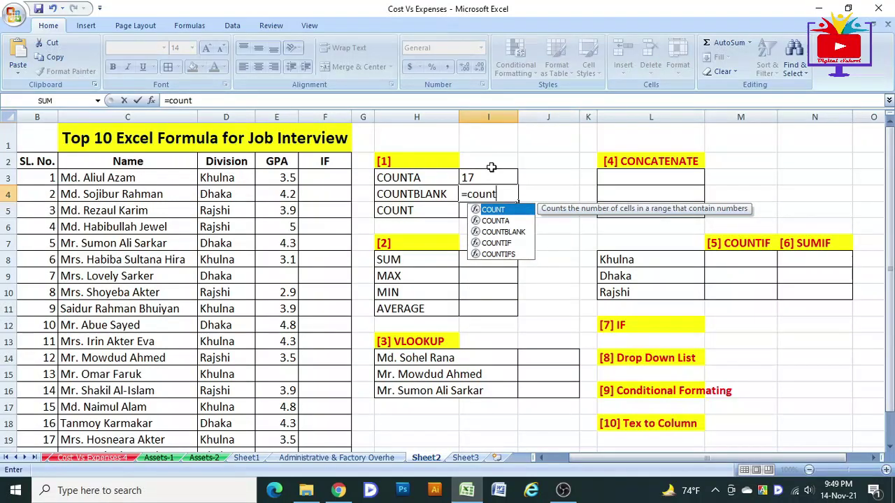
{"action": "double_click", "coordinate": [511, 233]}
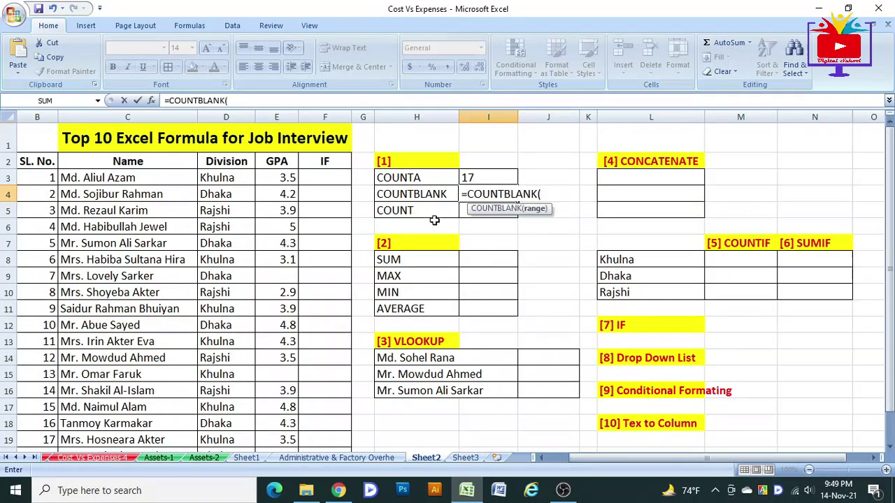
{"action": "left_click", "coordinate": [281, 177]}
{"action": "mouse_move", "coordinate": [281, 177]}
{"action": "left_mouse_down"}
{"action": "mouse_move", "coordinate": [281, 445]}
{"action": "mouse_move", "coordinate": [289, 379]}
{"action": "left_mouse_up"}
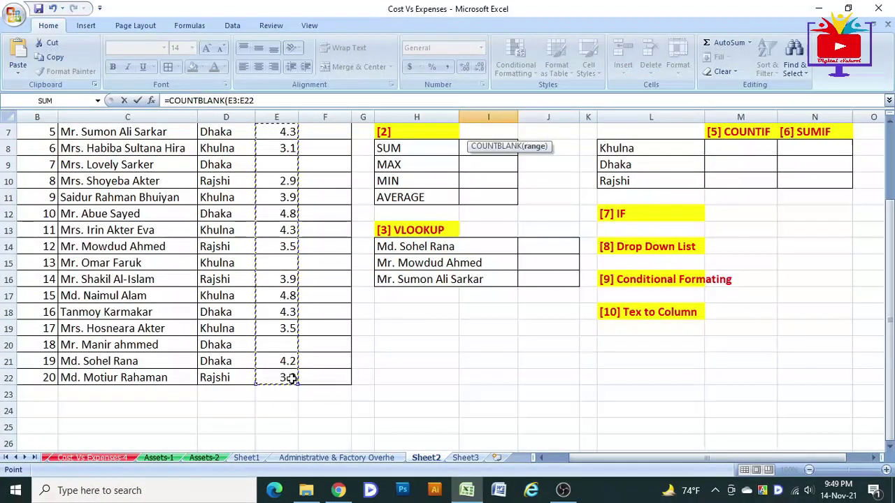
{"action": "key", "text": "Return"}
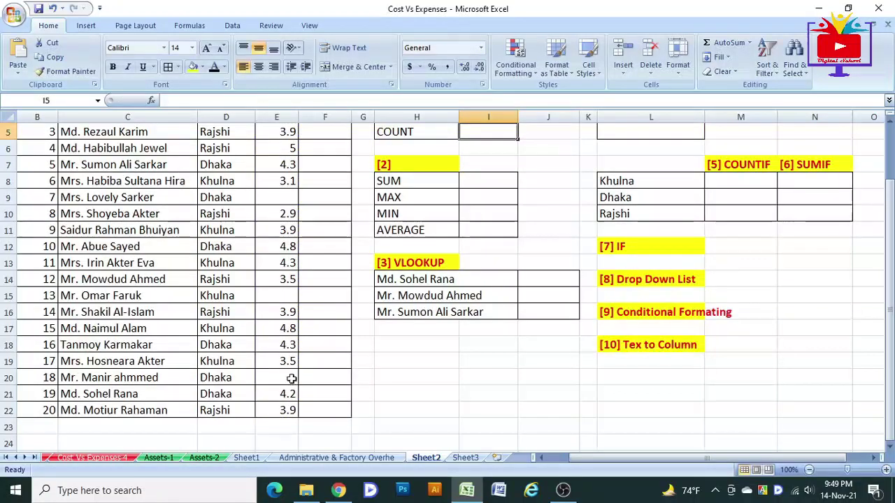
Verify the COUNTBLANK result against the blank GPA cells E15 and E20.
{"action": "scroll", "coordinate": [289, 375], "scroll_direction": "up", "scroll_amount": 2}
{"action": "left_click", "coordinate": [483, 196]}
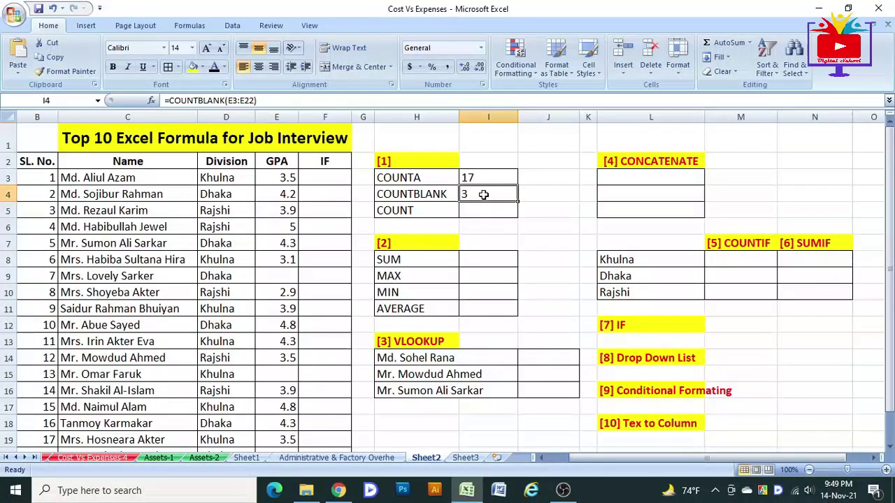
{"action": "left_click", "coordinate": [292, 358]}
{"action": "left_click", "coordinate": [289, 374]}
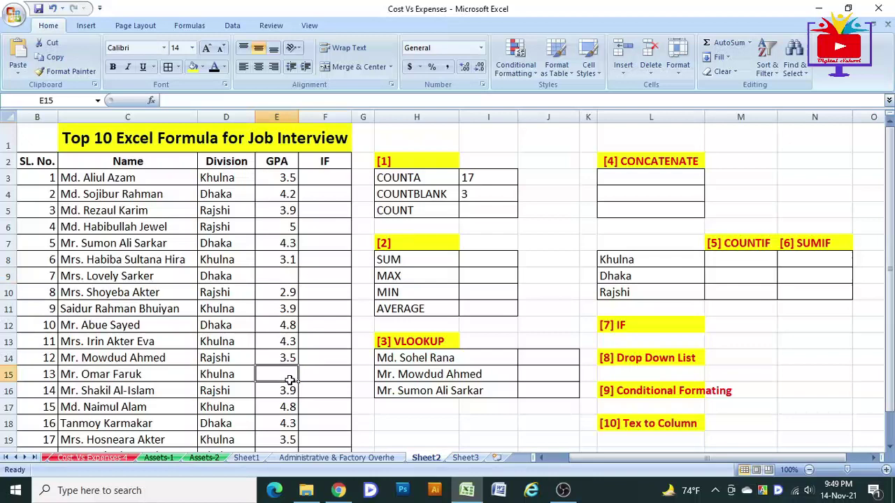
{"action": "scroll", "coordinate": [316, 376], "scroll_direction": "down", "scroll_amount": 1}
{"action": "scroll", "coordinate": [316, 375], "scroll_direction": "down", "scroll_amount": 2}
{"action": "left_click", "coordinate": [283, 296]}
{"action": "scroll", "coordinate": [457, 318], "scroll_direction": "up", "scroll_amount": 1}
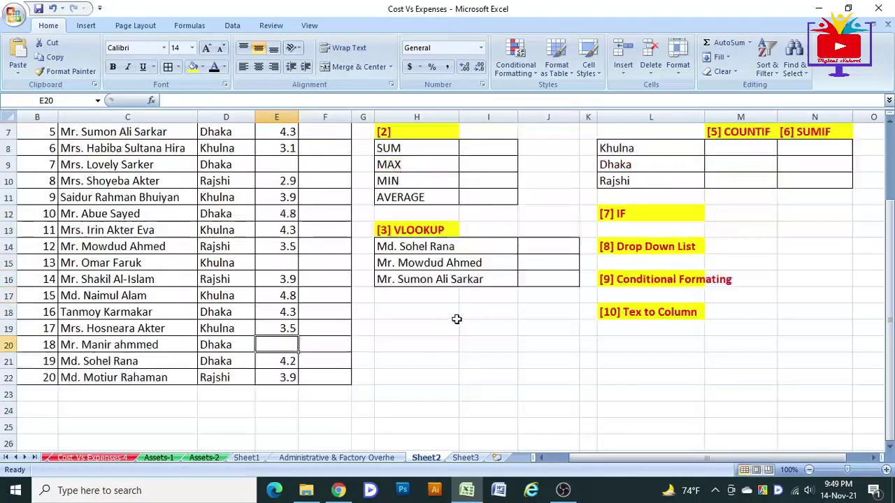
{"action": "scroll", "coordinate": [484, 242], "scroll_direction": "up", "scroll_amount": 2}
{"action": "left_click", "coordinate": [483, 196]}
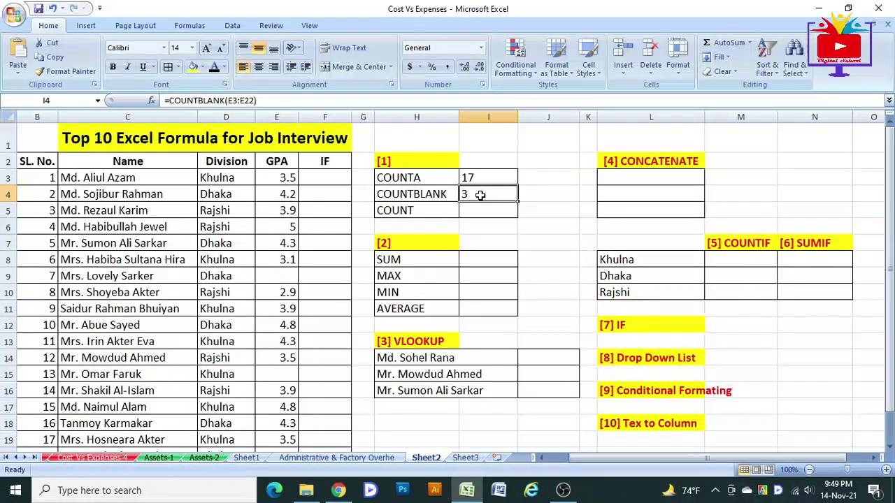
{"action": "left_click", "coordinate": [481, 210]}
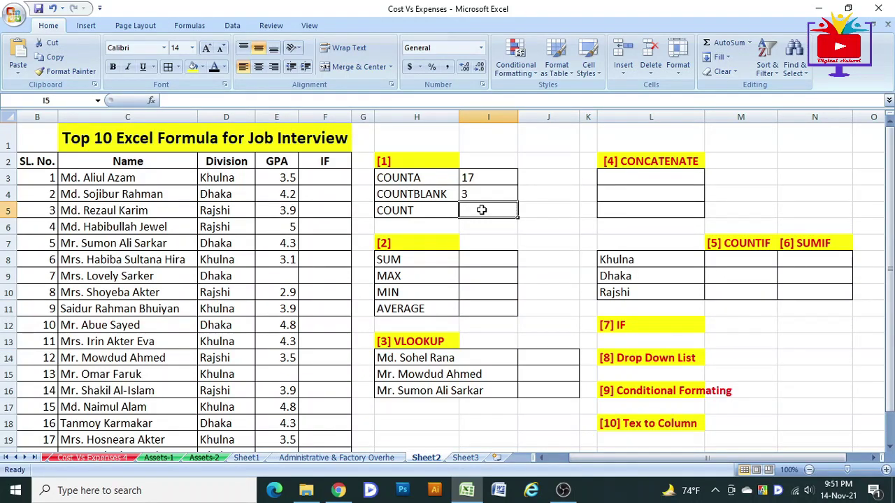
{"action": "type", "text": "="}
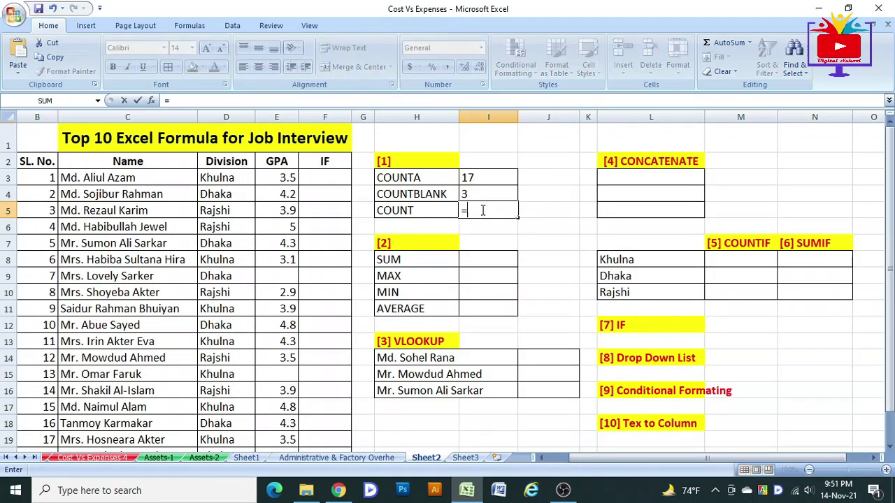
{"action": "type", "text": "count"}
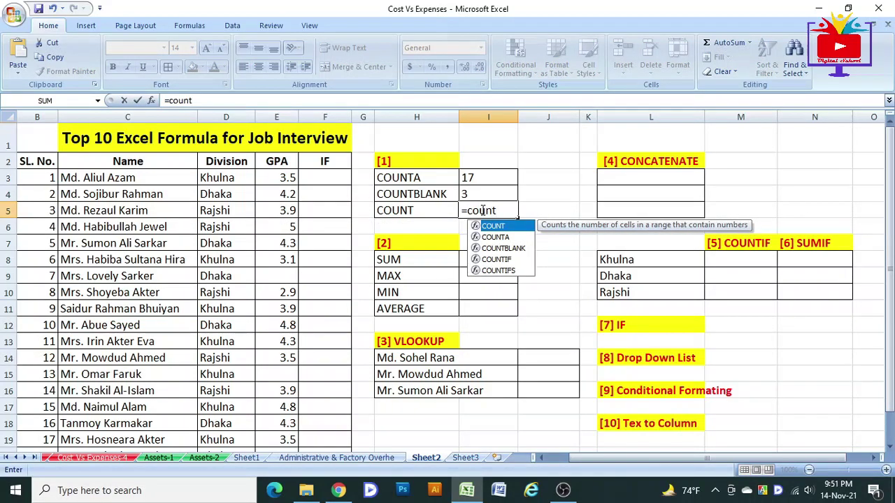
{"action": "key", "text": "Tab"}
{"action": "left_click", "coordinate": [287, 178]}
{"action": "mouse_move", "coordinate": [287, 179]}
{"action": "left_mouse_down"}
{"action": "mouse_move", "coordinate": [294, 500]}
{"action": "mouse_move", "coordinate": [297, 386]}
{"action": "mouse_move", "coordinate": [289, 417]}
{"action": "left_mouse_up"}
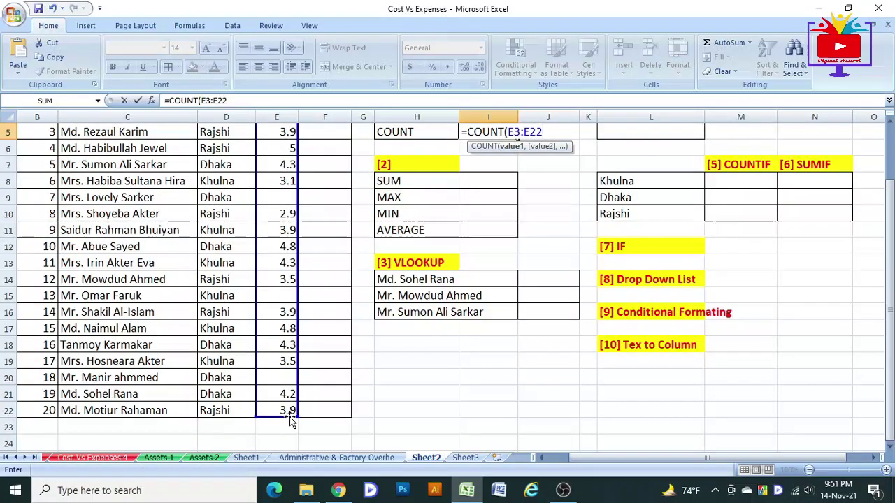
{"action": "key", "text": "Return"}
{"action": "scroll", "coordinate": [290, 416], "scroll_direction": "up", "scroll_amount": 2}
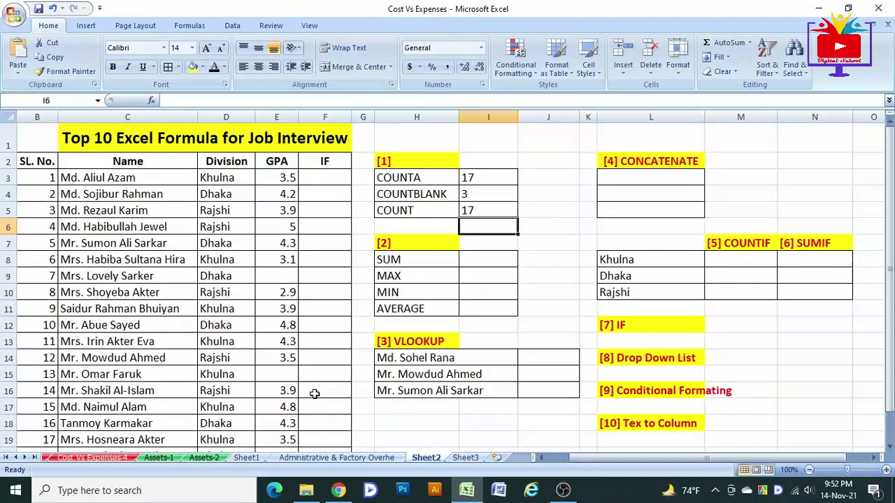
{"action": "left_click", "coordinate": [485, 177]}
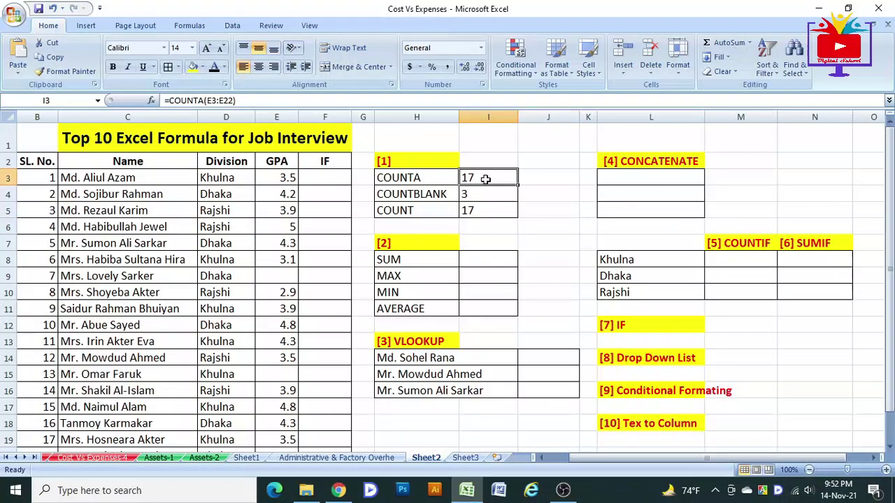
{"action": "left_click", "coordinate": [482, 211]}
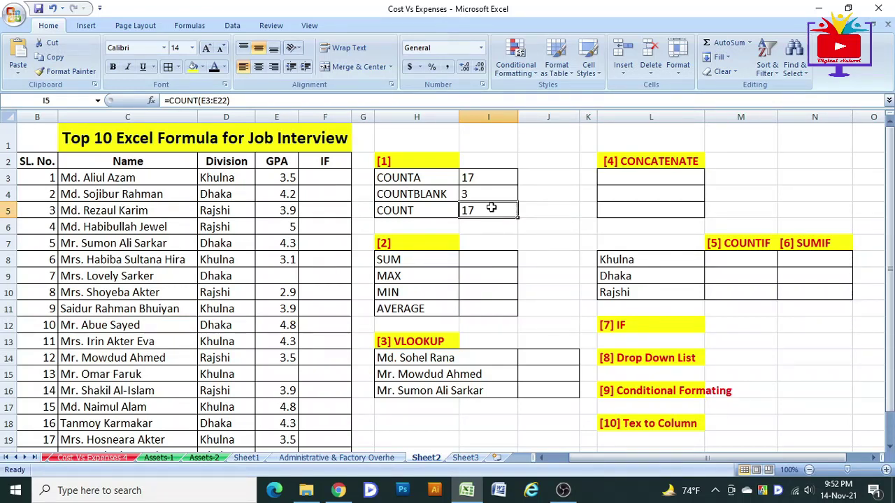
{"action": "left_click", "coordinate": [288, 292]}
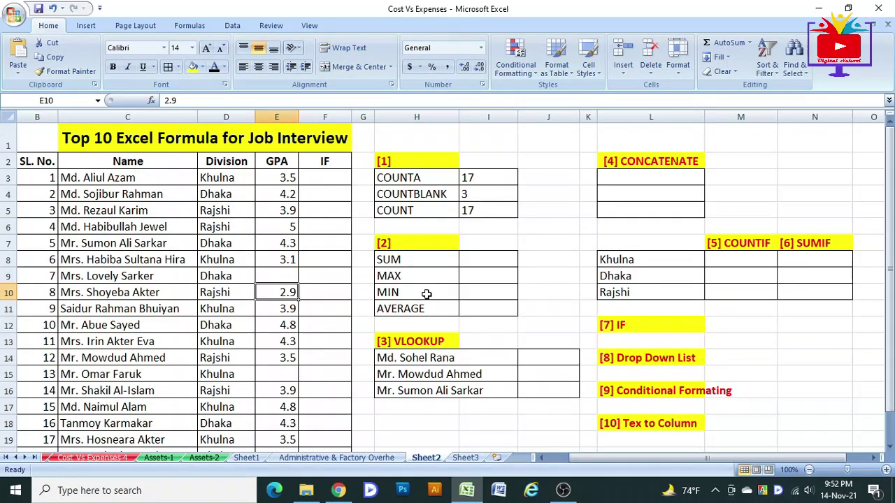
{"action": "type", "text": "xxx"}
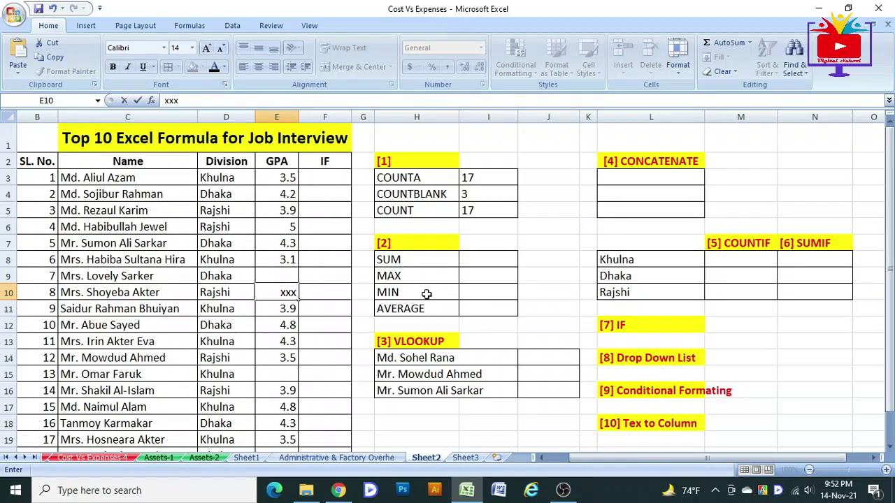
{"action": "key", "text": "Return"}
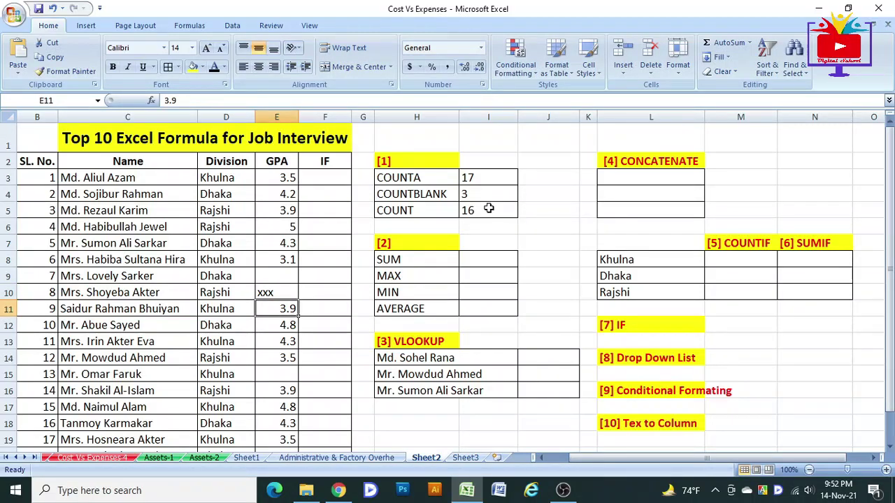
{"action": "left_click", "coordinate": [482, 213]}
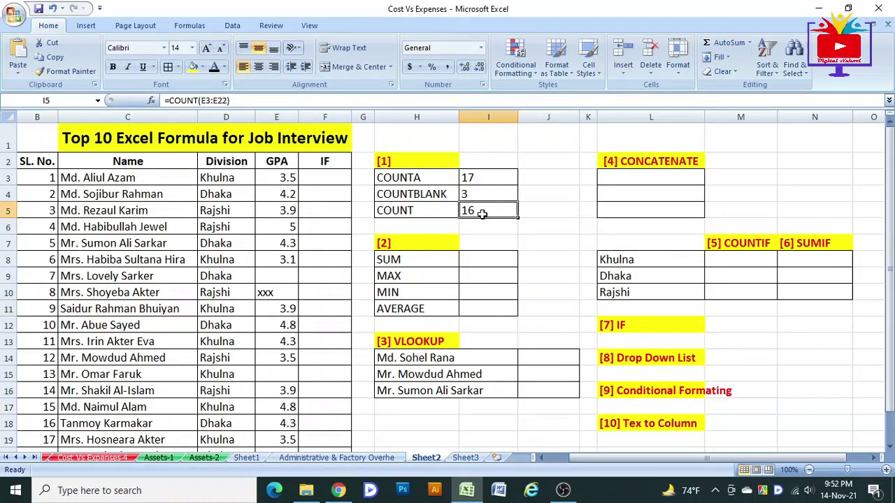
{"action": "left_click", "coordinate": [483, 178]}
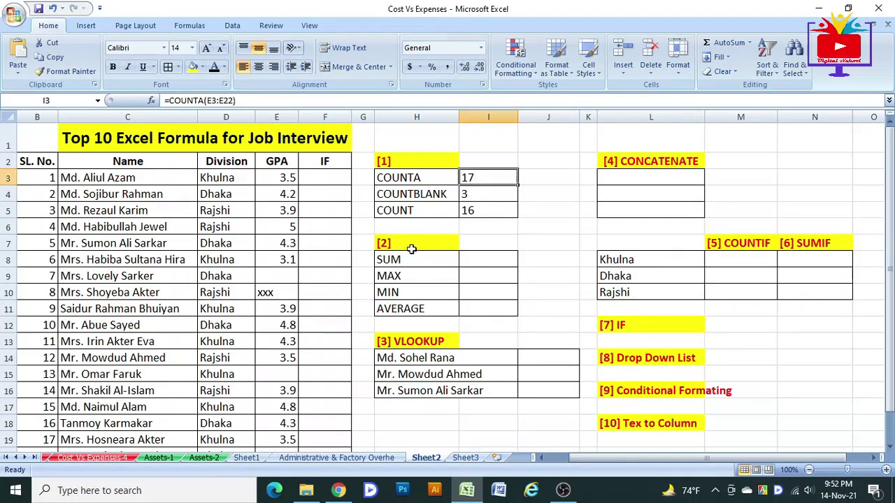
{"action": "left_click", "coordinate": [281, 293]}
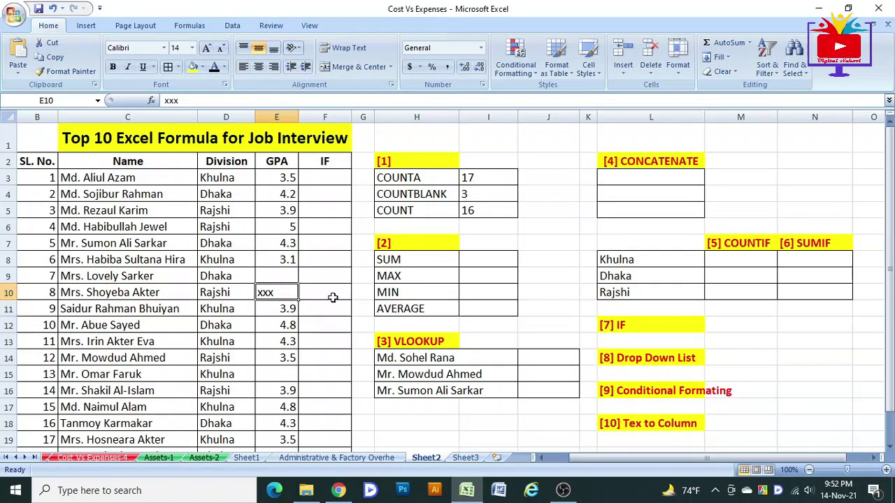
{"action": "left_click", "coordinate": [52, 8]}
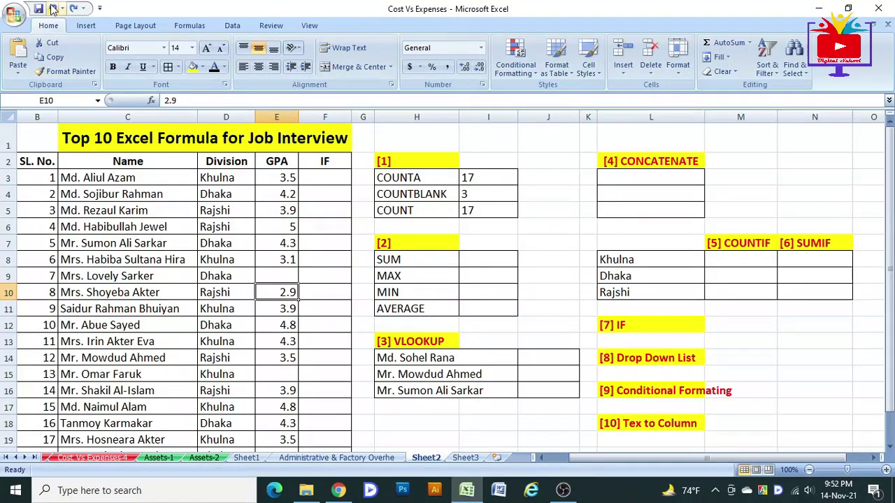
{"action": "left_click", "coordinate": [480, 211]}
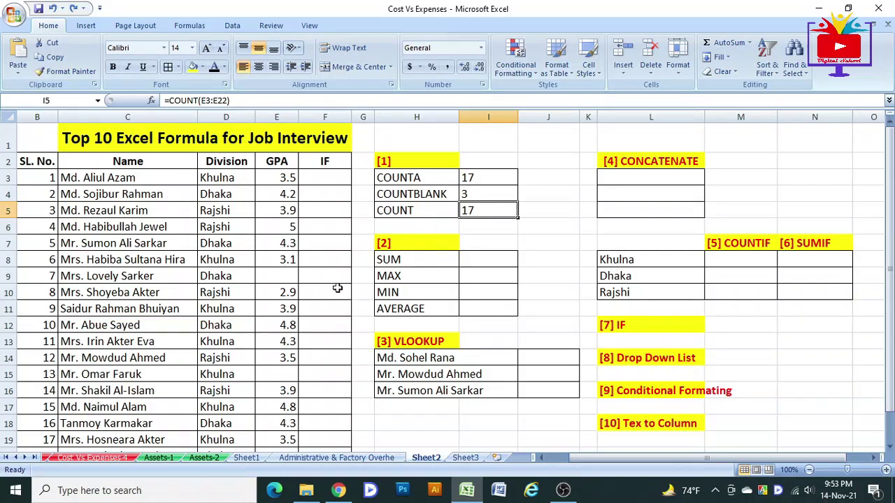
{"action": "left_click", "coordinate": [287, 291]}
{"action": "type", "text": "lklk"}
{"action": "key", "text": "Return"}
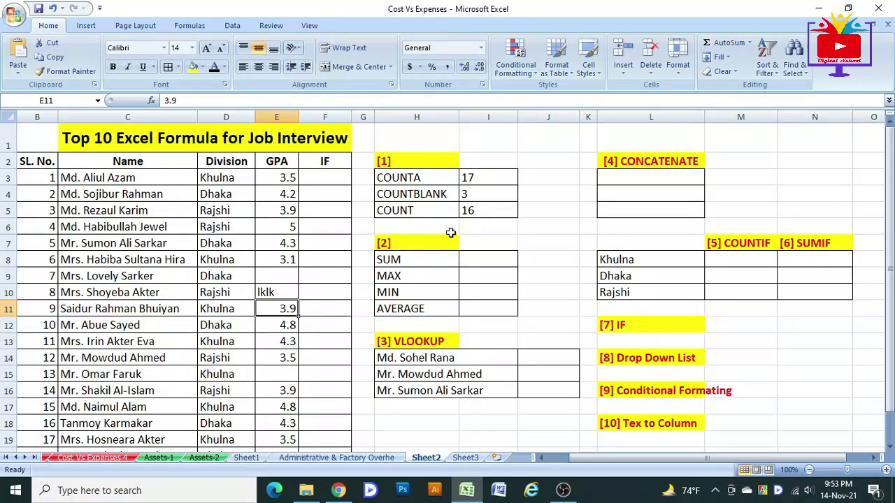
{"action": "left_click", "coordinate": [471, 210]}
{"action": "key", "text": "ctrl+z"}
{"action": "left_click", "coordinate": [480, 260]}
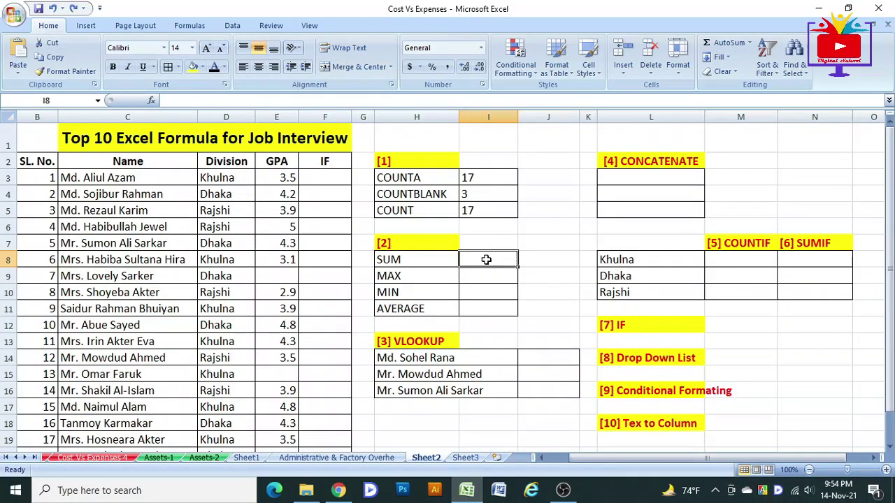
Enter =SUM(E3:E22) in I8, returning 68.
{"action": "type", "text": "="}
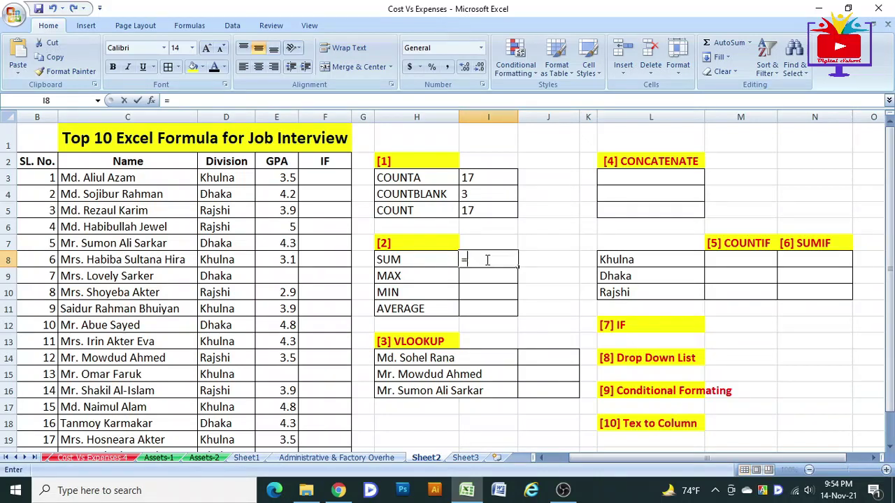
{"action": "type", "text": "sum"}
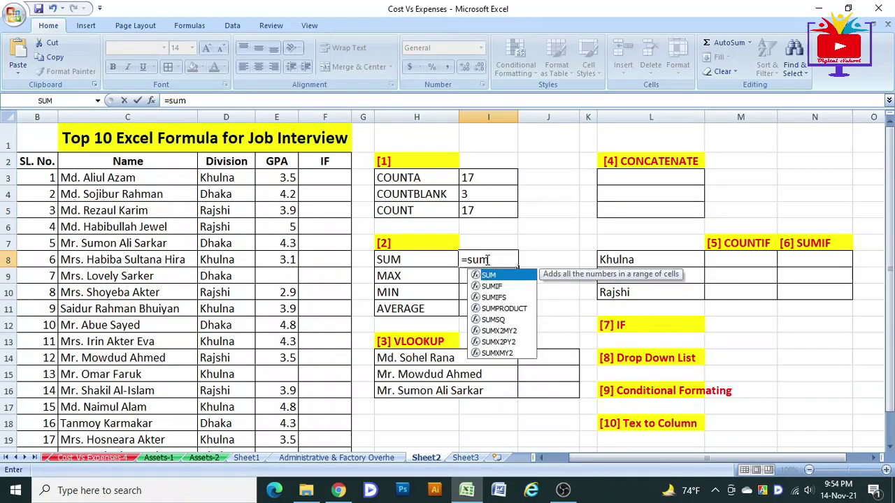
{"action": "type", "text": "("}
{"action": "mouse_move", "coordinate": [276, 178]}
{"action": "left_mouse_down"}
{"action": "mouse_move", "coordinate": [292, 61]}
{"action": "mouse_move", "coordinate": [299, 378]}
{"action": "left_mouse_up"}
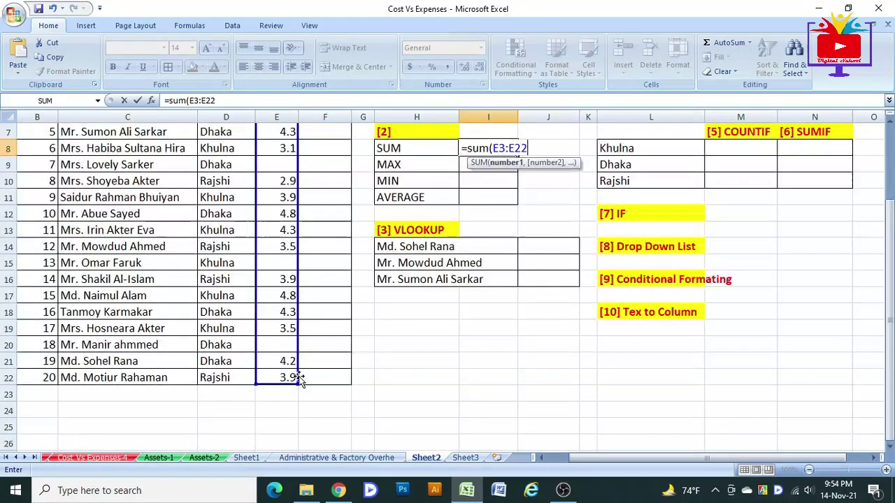
{"action": "key", "text": "Return"}
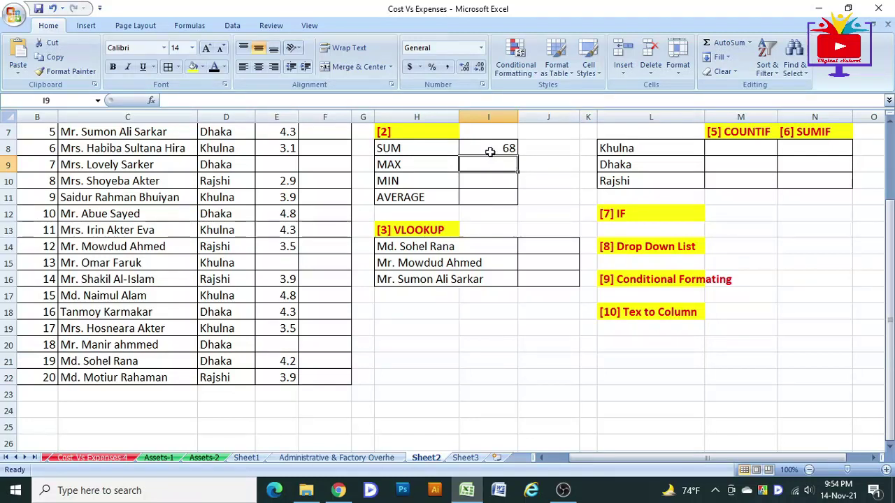
{"action": "left_click", "coordinate": [490, 152]}
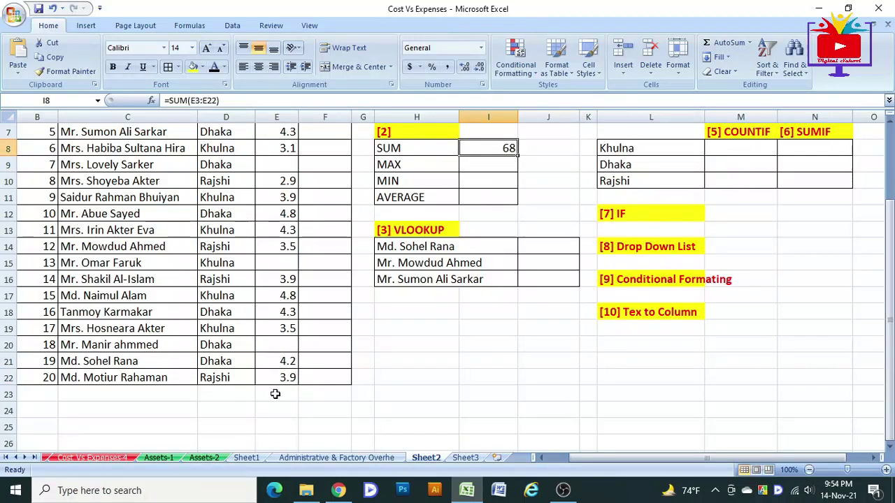
Enter =MAX(E3:E22) in I9, returning 5.
{"action": "left_click", "coordinate": [493, 166]}
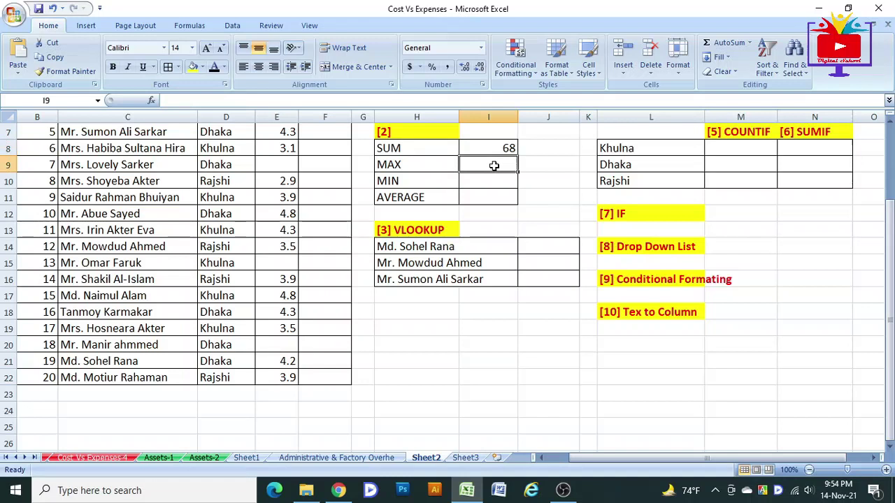
{"action": "type", "text": "="}
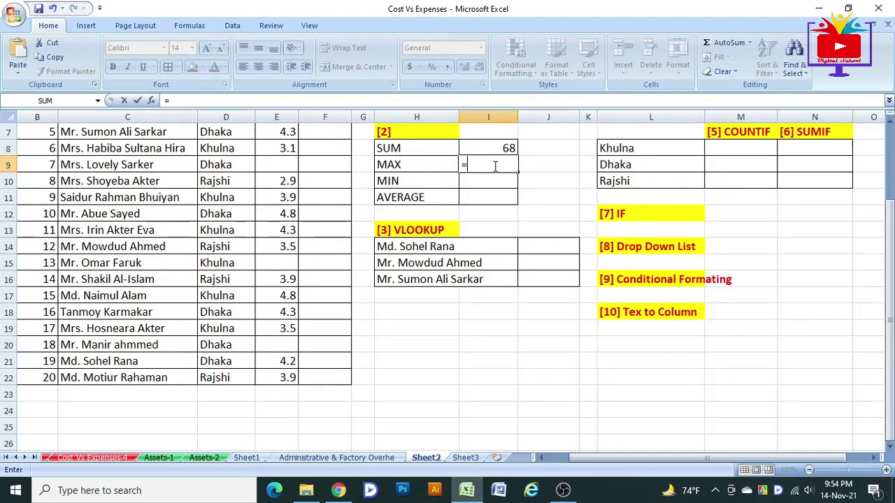
{"action": "type", "text": "m"}
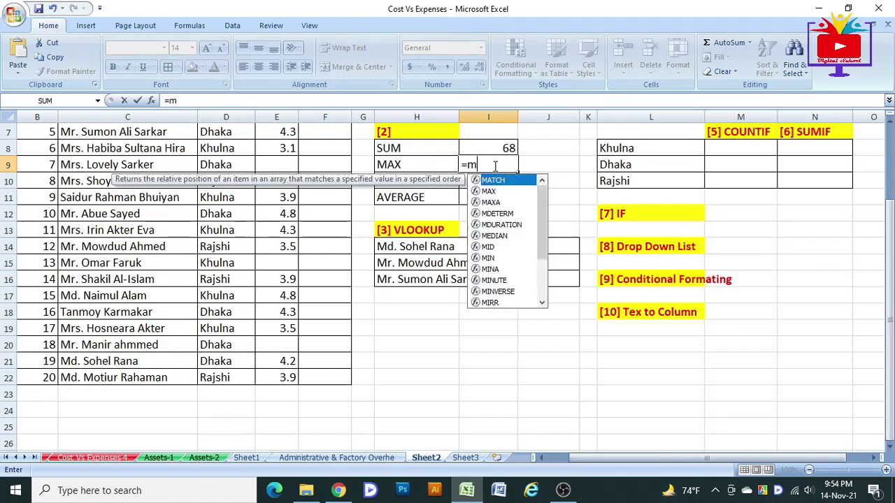
{"action": "type", "text": "ax"}
{"action": "key", "text": "Tab"}
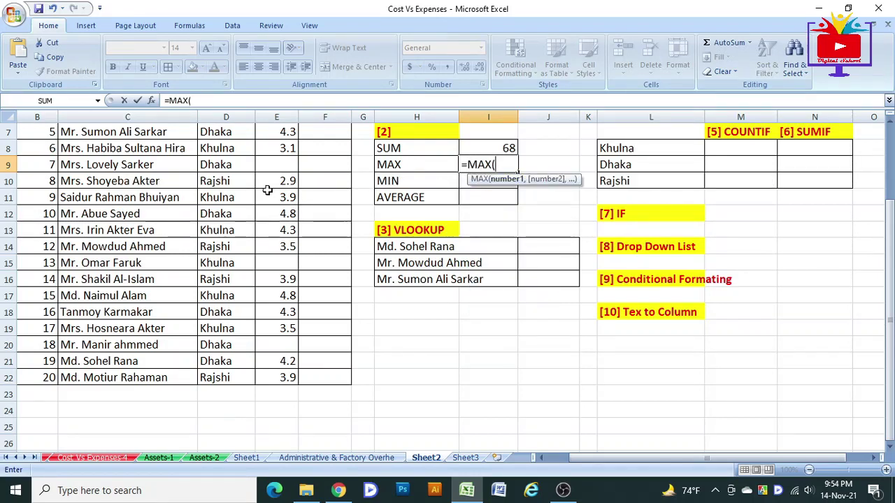
{"action": "scroll", "coordinate": [267, 190], "scroll_direction": "up", "scroll_amount": 2}
{"action": "left_click", "coordinate": [286, 180]}
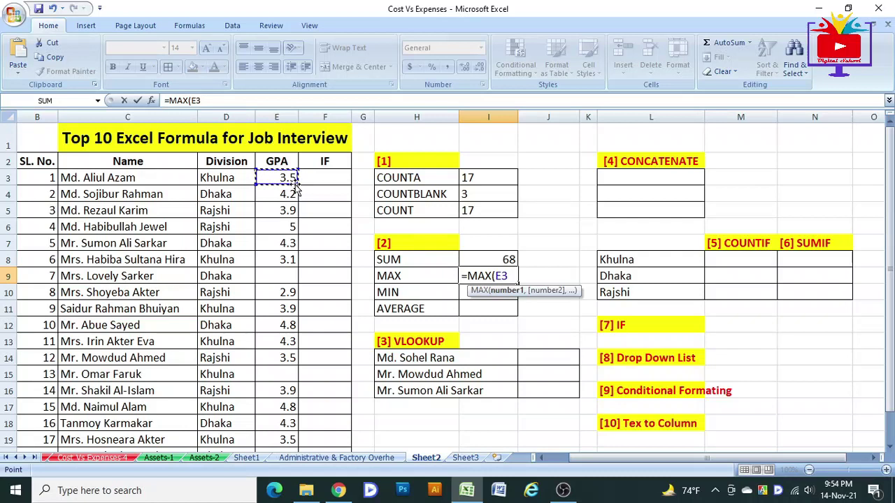
{"action": "mouse_move", "coordinate": [293, 181]}
{"action": "left_mouse_down"}
{"action": "mouse_move", "coordinate": [277, 415]}
{"action": "mouse_move", "coordinate": [285, 411]}
{"action": "left_mouse_up"}
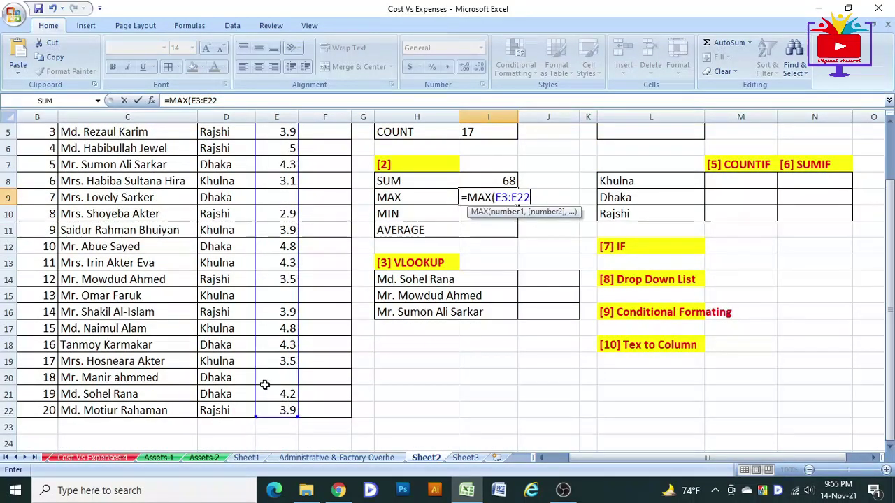
{"action": "key", "text": "Return"}
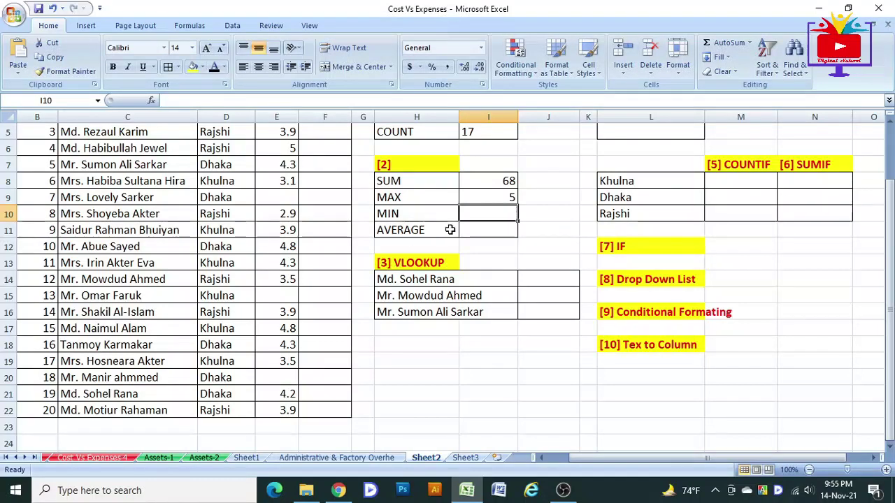
{"action": "left_click", "coordinate": [480, 199]}
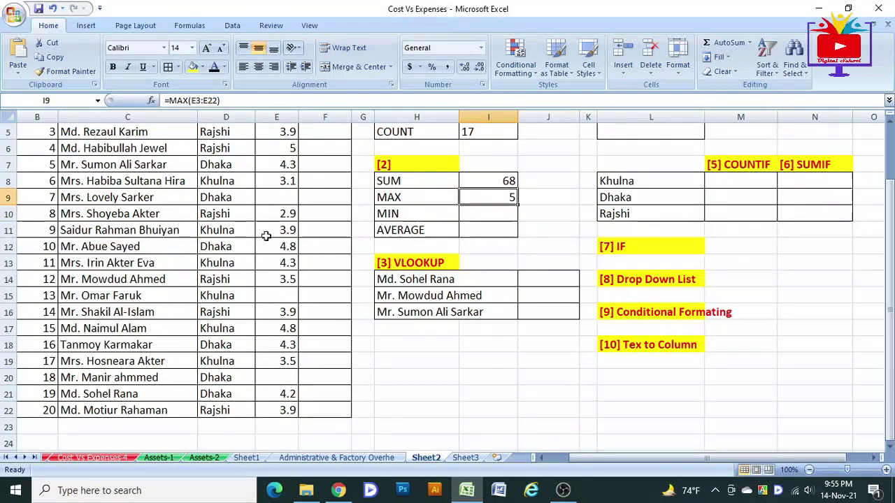
Enter =MIN(E3:E22) in I10, returning 2.9.
{"action": "scroll", "coordinate": [292, 297], "scroll_direction": "up", "scroll_amount": 2}
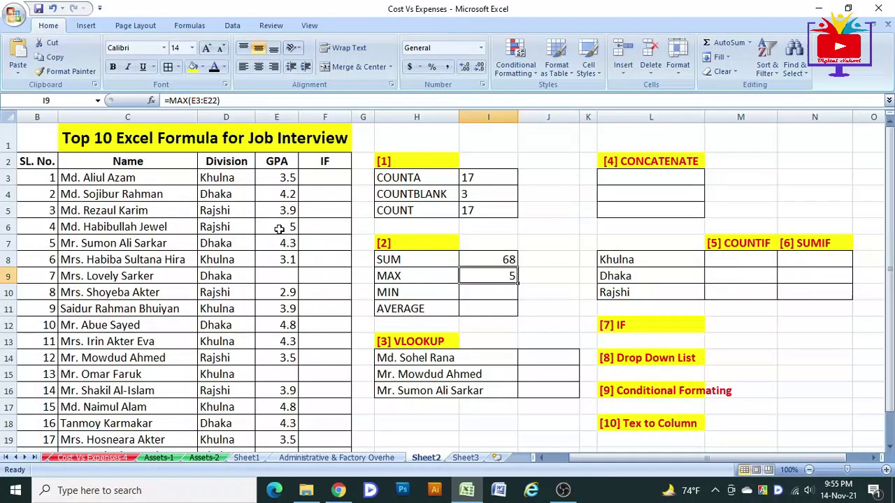
{"action": "left_click", "coordinate": [489, 295]}
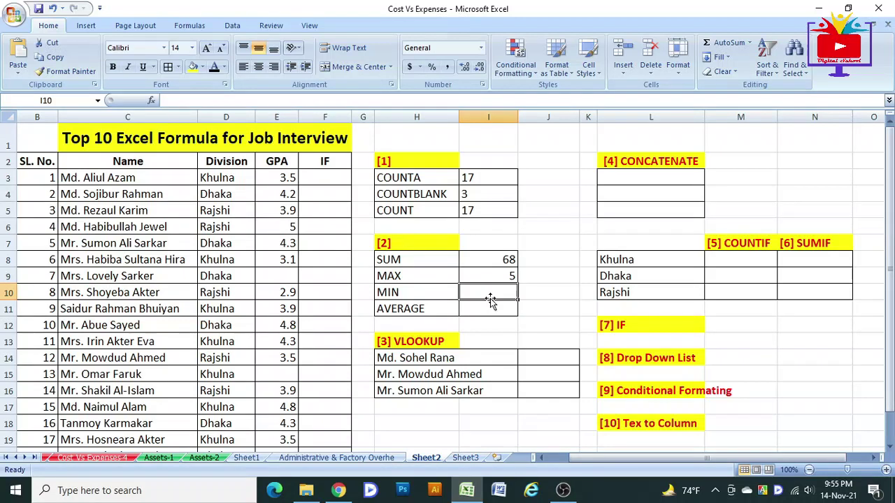
{"action": "type", "text": "=min("}
{"action": "left_click", "coordinate": [288, 177]}
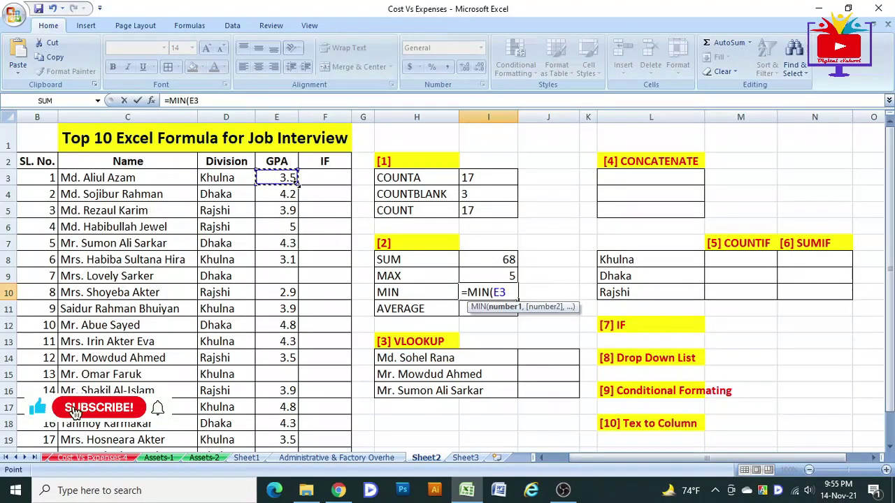
{"action": "left_click_drag", "start_coordinate": [299, 188], "coordinate": [280, 440]}
{"action": "key", "text": "Return"}
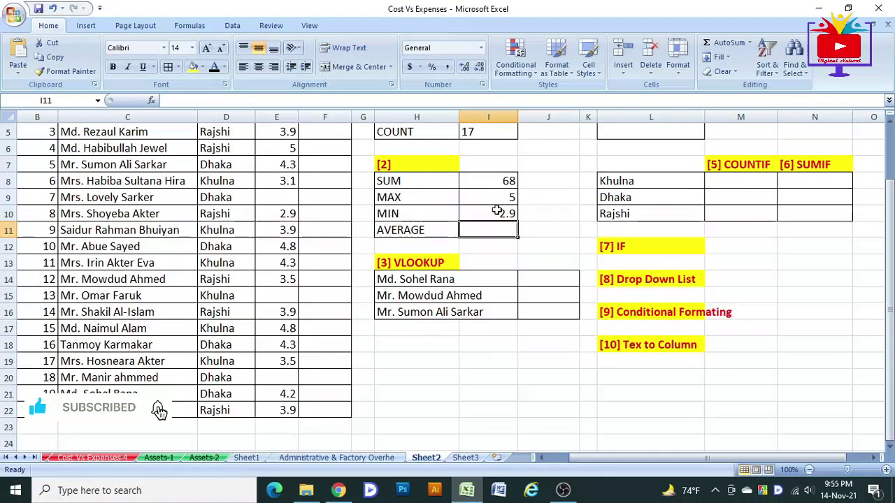
{"action": "left_click", "coordinate": [491, 213]}
Enter 0 in the empty GPA cells E9, E15 and E20.
{"action": "left_click", "coordinate": [276, 196]}
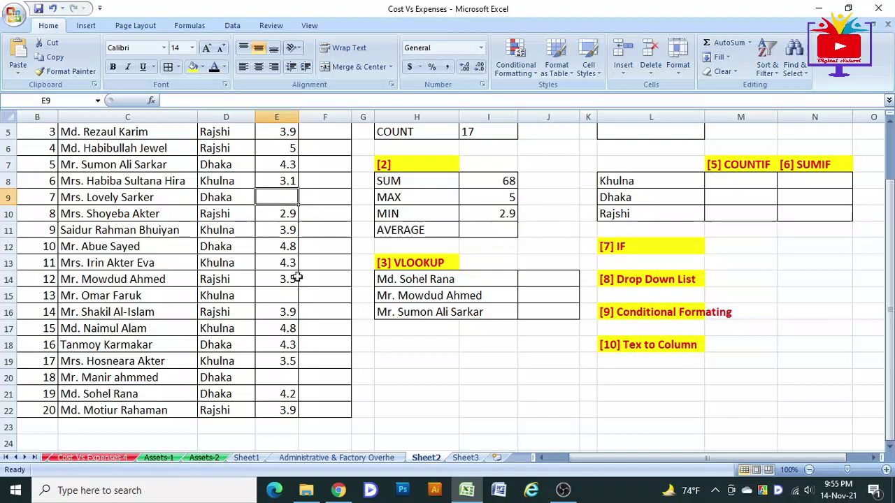
{"action": "type", "text": "0"}
{"action": "left_click", "coordinate": [277, 298]}
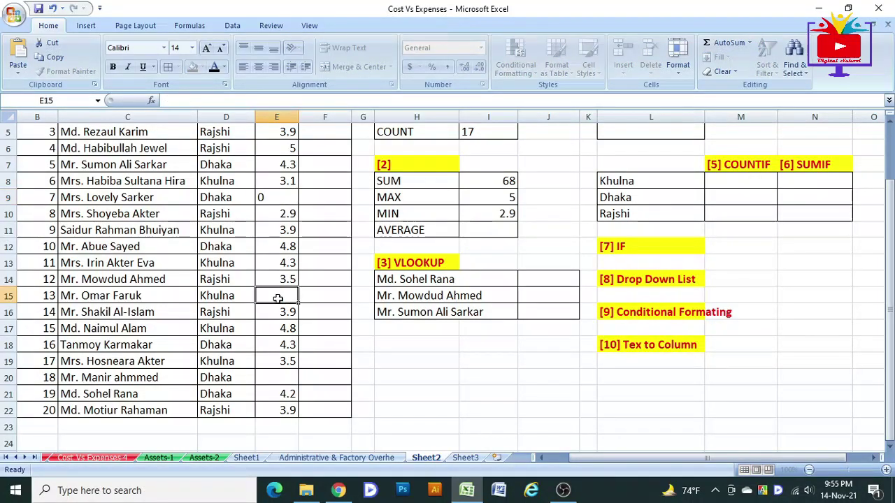
{"action": "type", "text": "0"}
{"action": "key", "text": "Return"}
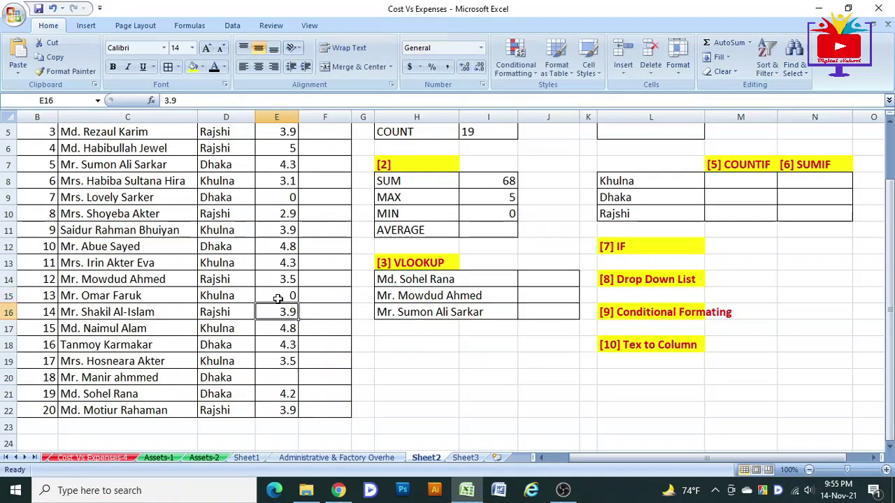
{"action": "left_click", "coordinate": [279, 378]}
{"action": "type", "text": "0"}
{"action": "key", "text": "Return"}
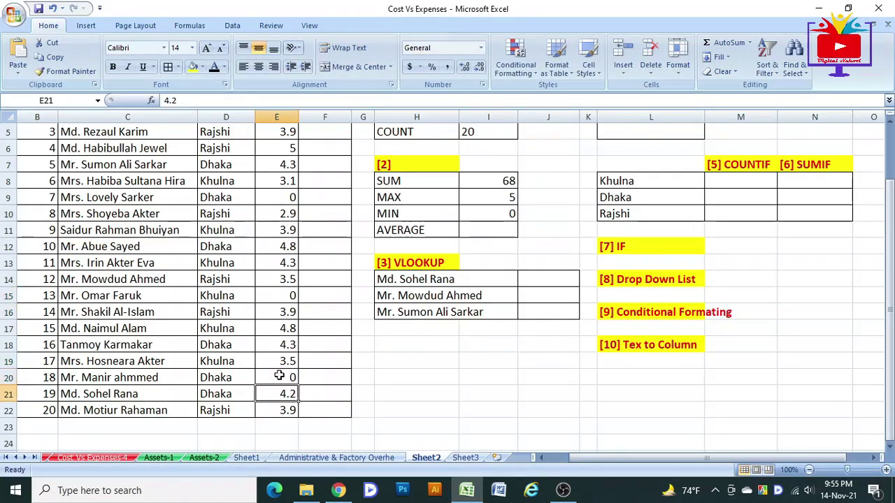
{"action": "left_click", "coordinate": [483, 213]}
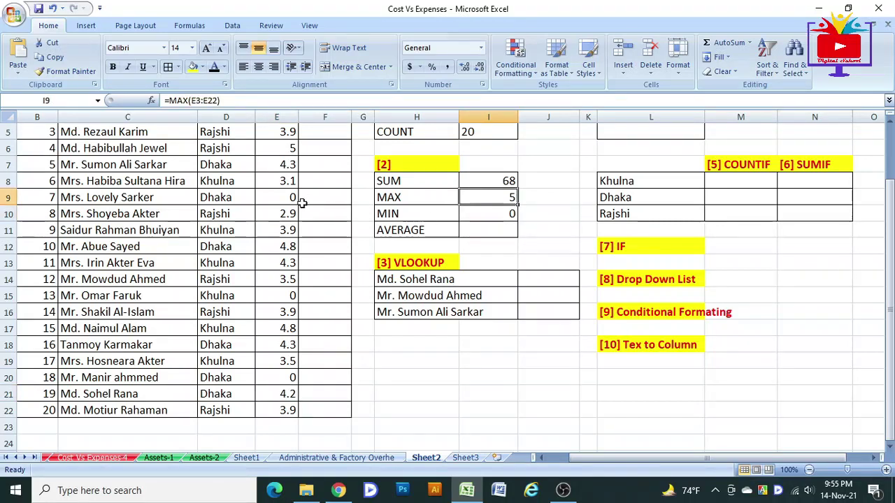
Enter =AVERAGE(E3:E22) in I11.
{"action": "left_click", "coordinate": [489, 229]}
{"action": "type", "text": "=a"}
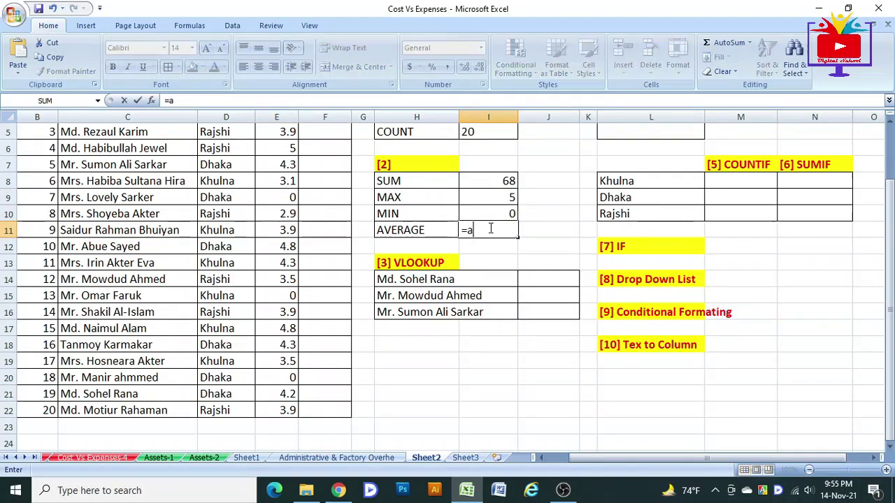
{"action": "type", "text": "ve"}
{"action": "key", "text": "Tab"}
{"action": "scroll", "coordinate": [285, 180], "scroll_direction": "up", "scroll_amount": 2}
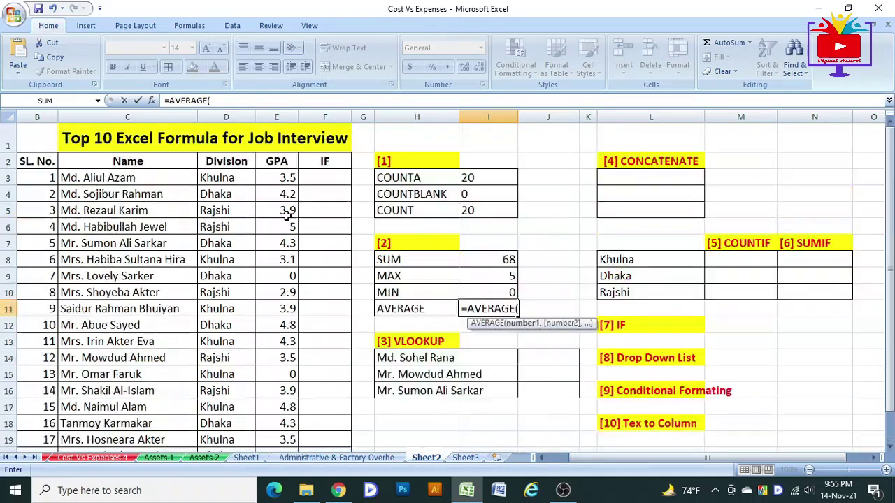
{"action": "left_click_drag", "start_coordinate": [285, 180], "coordinate": [283, 407]}
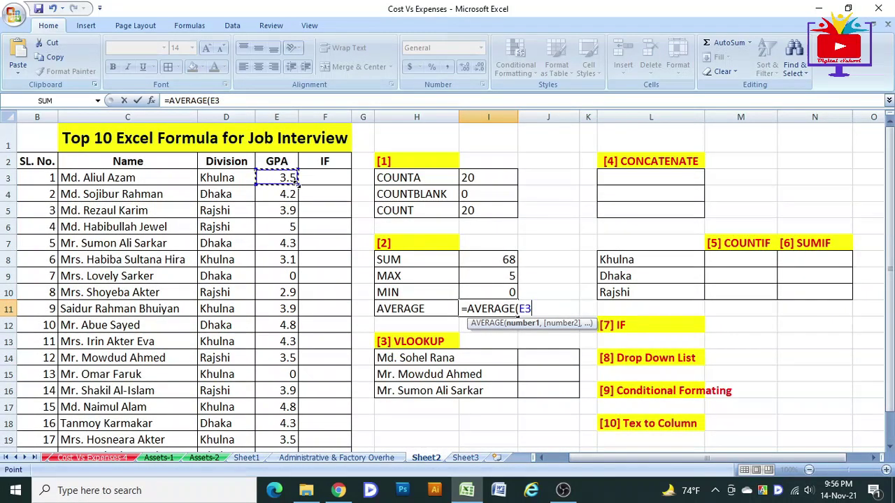
{"action": "left_click_drag", "start_coordinate": [307, 437], "coordinate": [305, 418]}
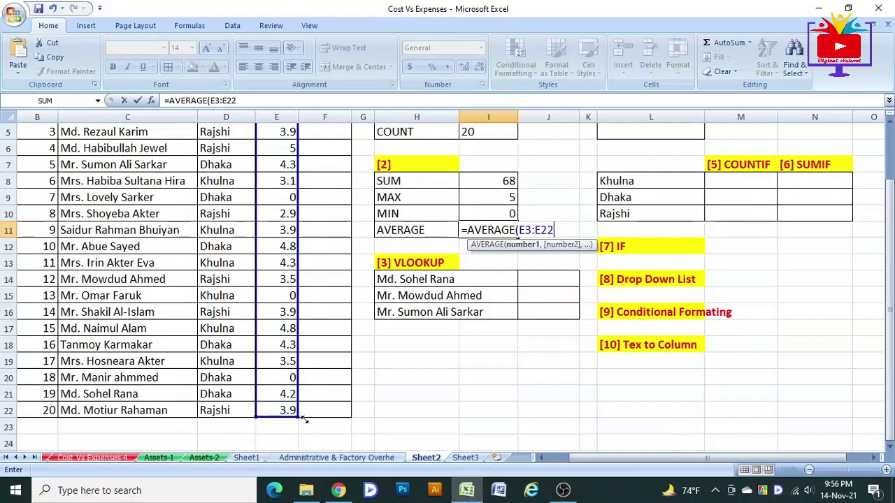
{"action": "key", "text": "Return"}
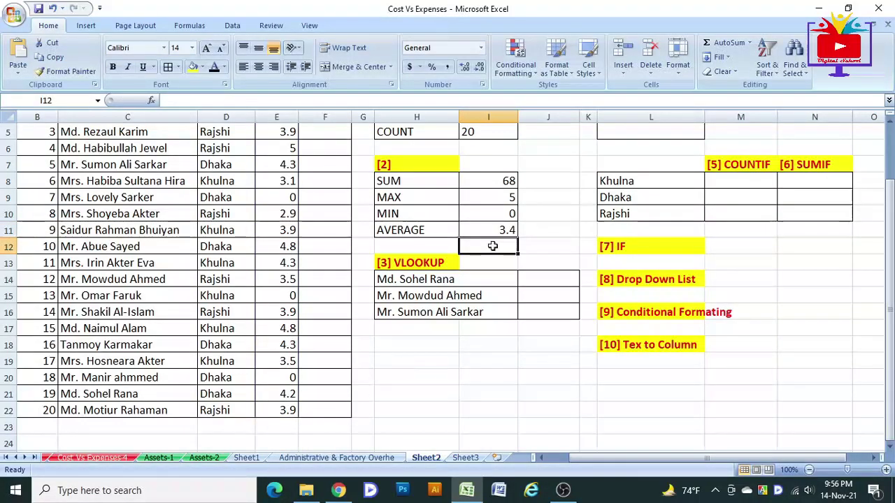
{"action": "left_click", "coordinate": [500, 231]}
Delete the zeros in E9, E15 and E20 so AVERAGE reads 4.
{"action": "left_click", "coordinate": [286, 197]}
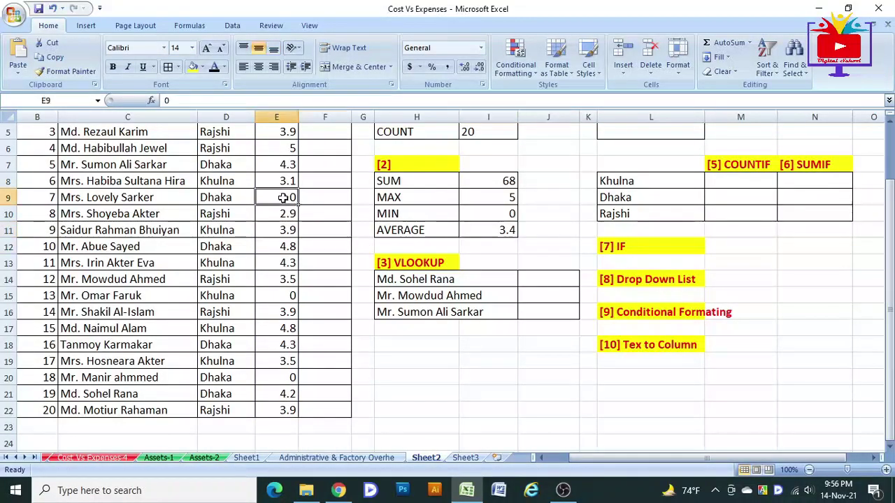
{"action": "left_click", "coordinate": [279, 295]}
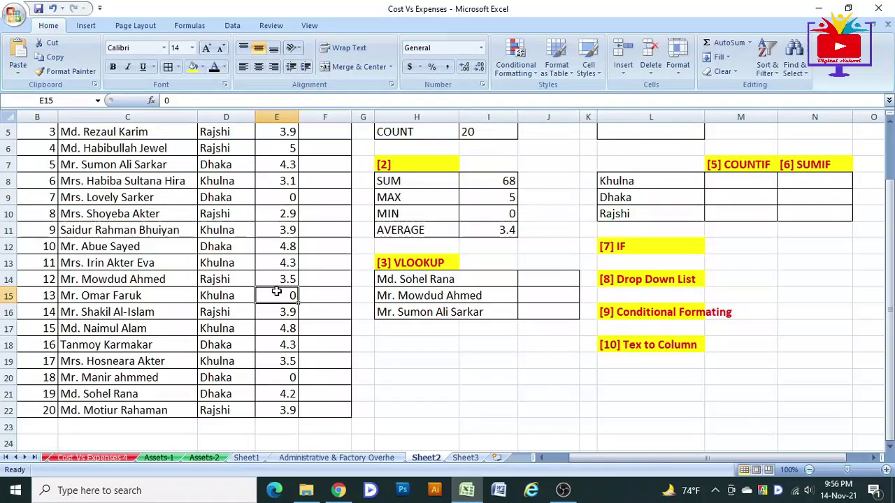
{"action": "left_click", "coordinate": [508, 231]}
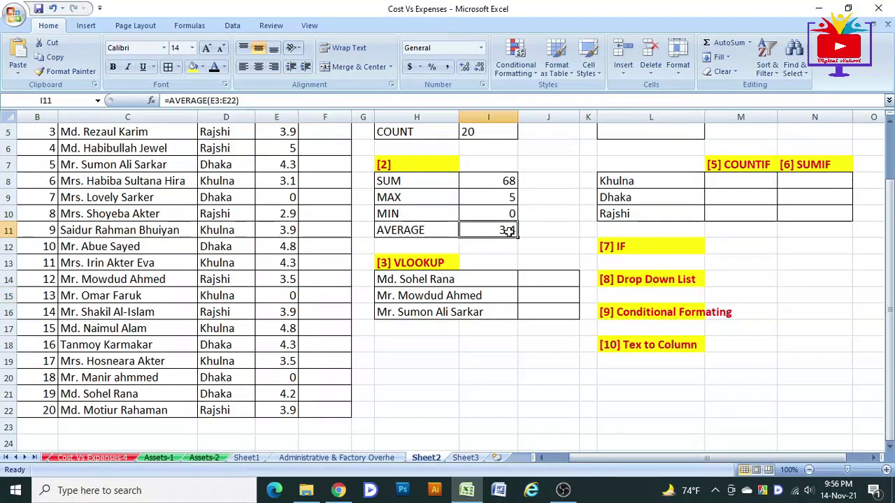
{"action": "left_click", "coordinate": [292, 197]}
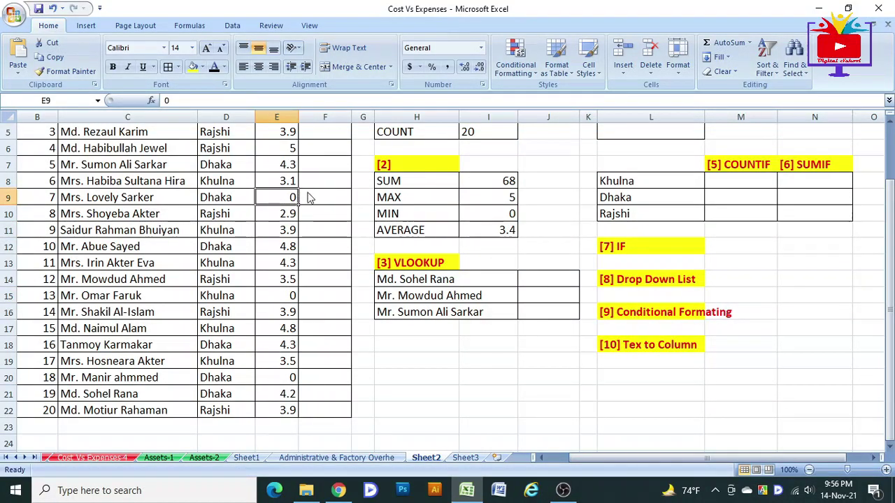
{"action": "key", "text": "Delete"}
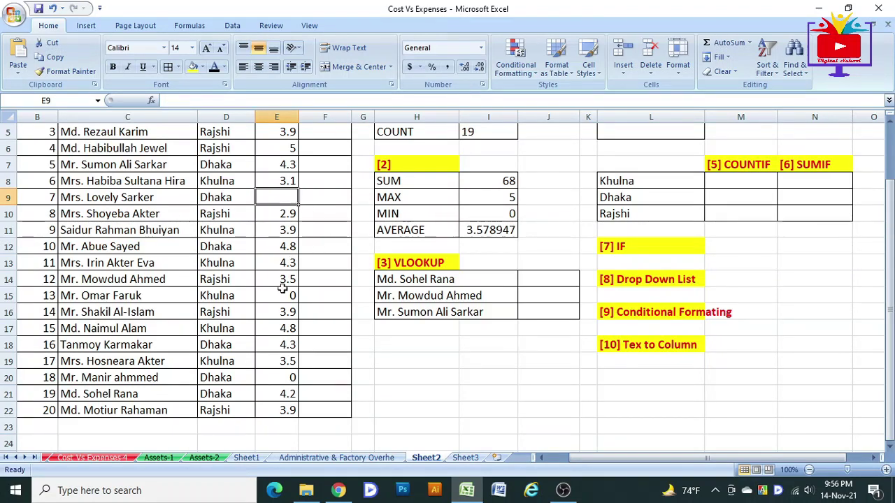
{"action": "left_click", "coordinate": [283, 295]}
{"action": "key", "text": "Delete"}
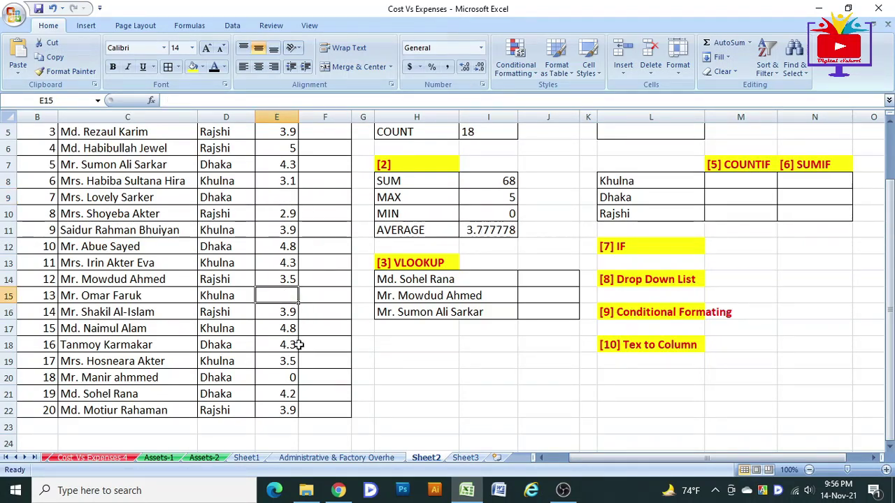
{"action": "left_click", "coordinate": [288, 377]}
{"action": "key", "text": "Delete"}
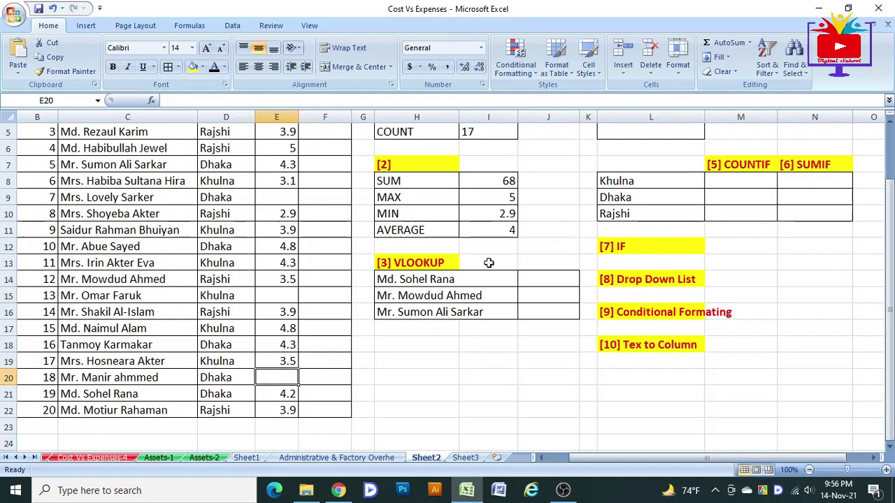
{"action": "left_click", "coordinate": [492, 225]}
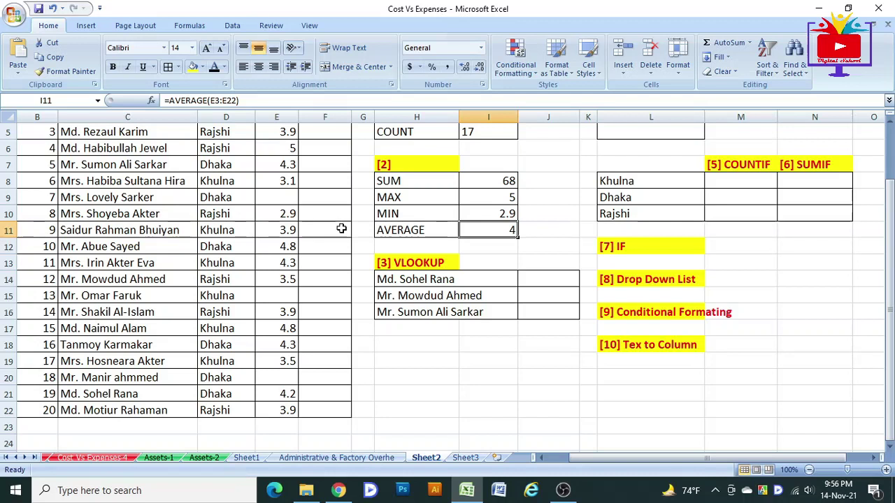
{"action": "left_click", "coordinate": [562, 279]}
{"action": "type", "text": "=vl"}
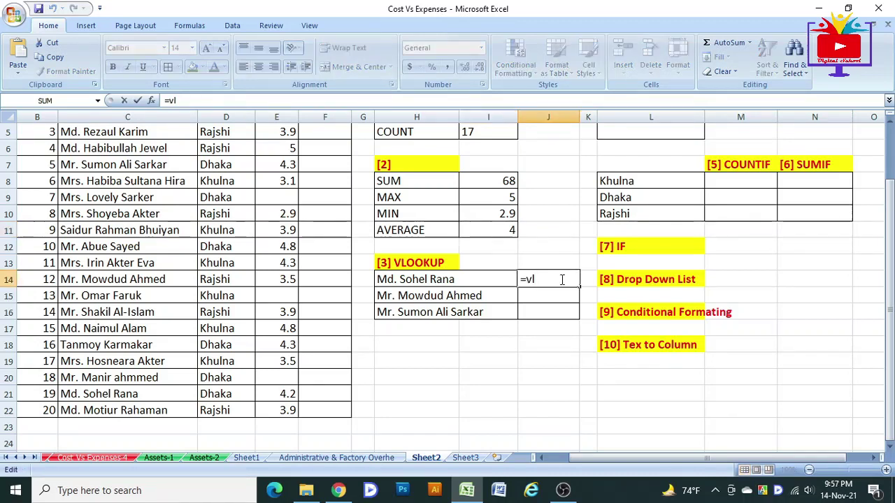
{"action": "type", "text": "oo"}
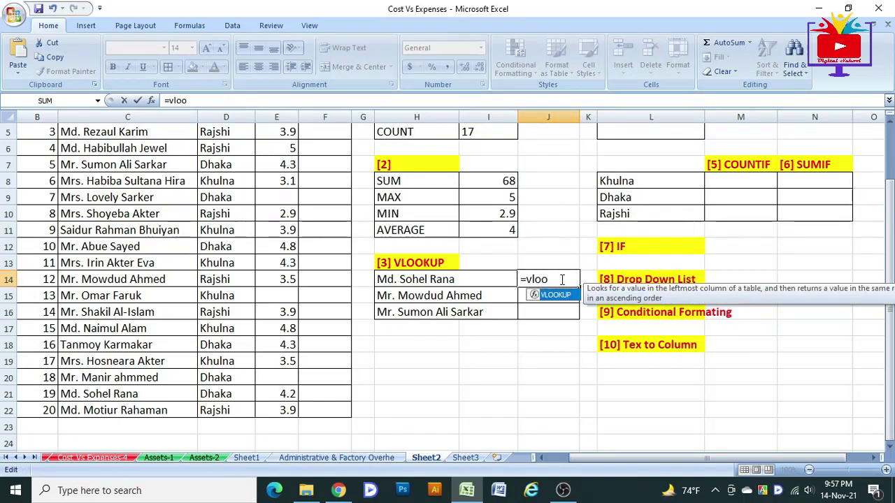
{"action": "double_click", "coordinate": [565, 299]}
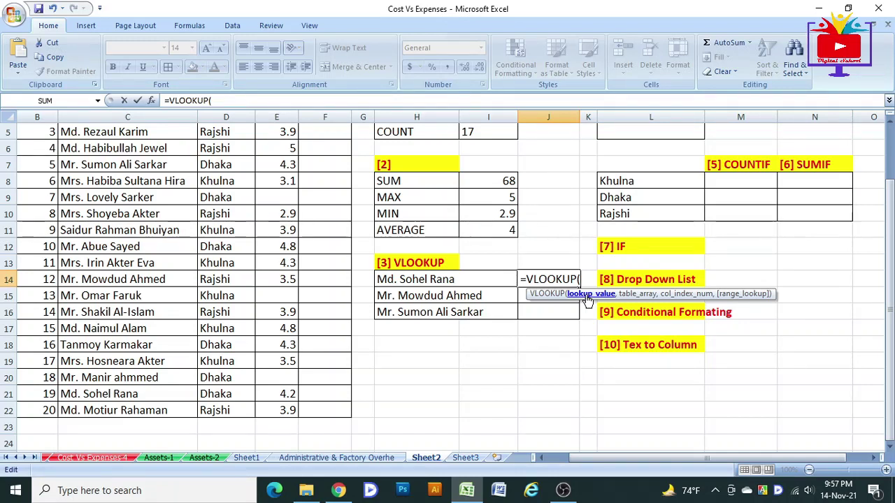
{"action": "scroll", "coordinate": [107, 315], "scroll_direction": "up", "scroll_amount": 2}
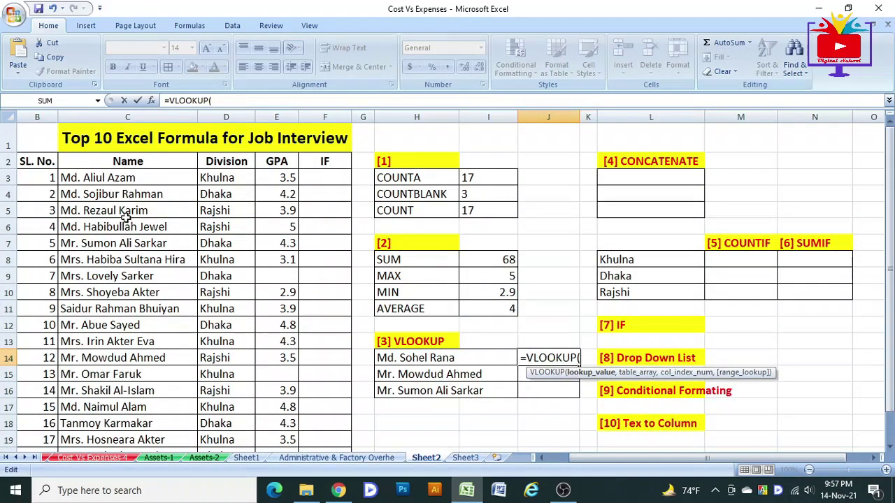
{"action": "mouse_move", "coordinate": [109, 178]}
{"action": "left_mouse_down"}
{"action": "mouse_move", "coordinate": [104, 192]}
{"action": "mouse_move", "coordinate": [106, 180]}
{"action": "left_mouse_up"}
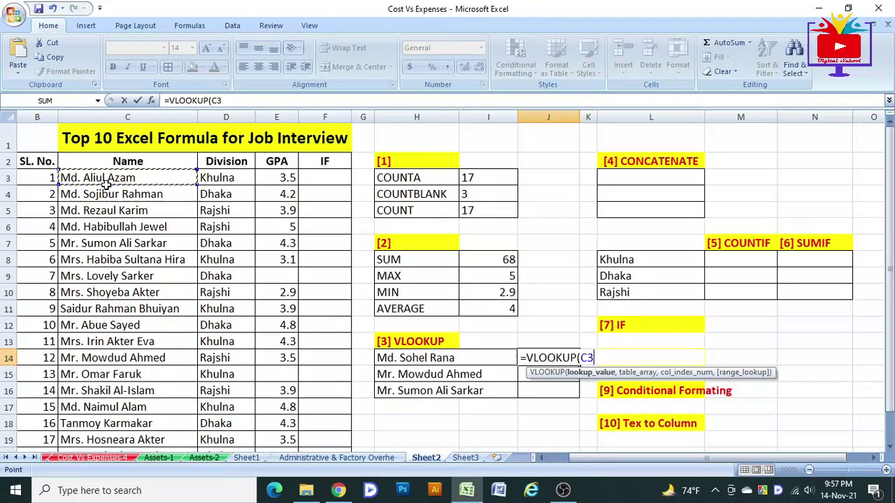
{"action": "left_click", "coordinate": [438, 358]}
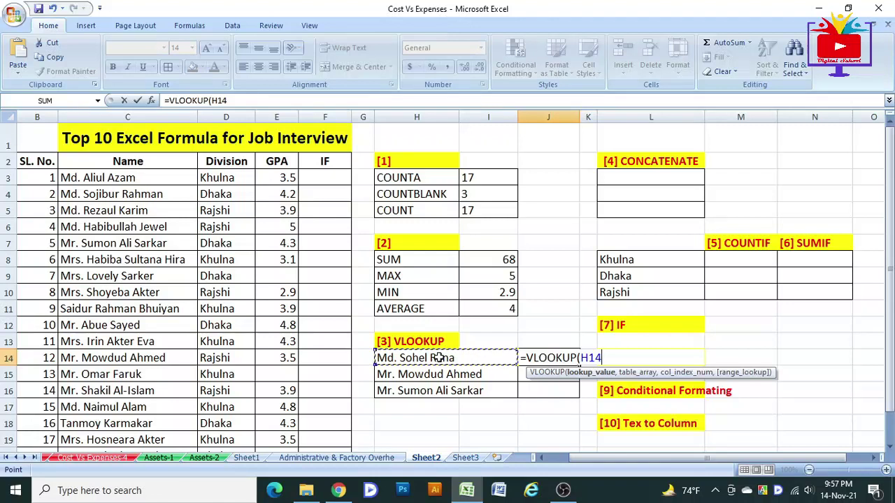
{"action": "scroll", "coordinate": [440, 311], "scroll_direction": "down", "scroll_amount": 1}
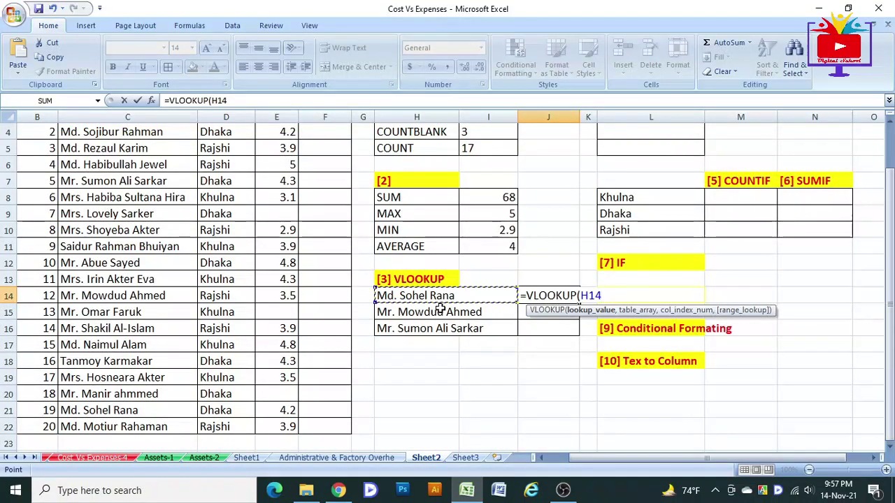
{"action": "type", "text": ","}
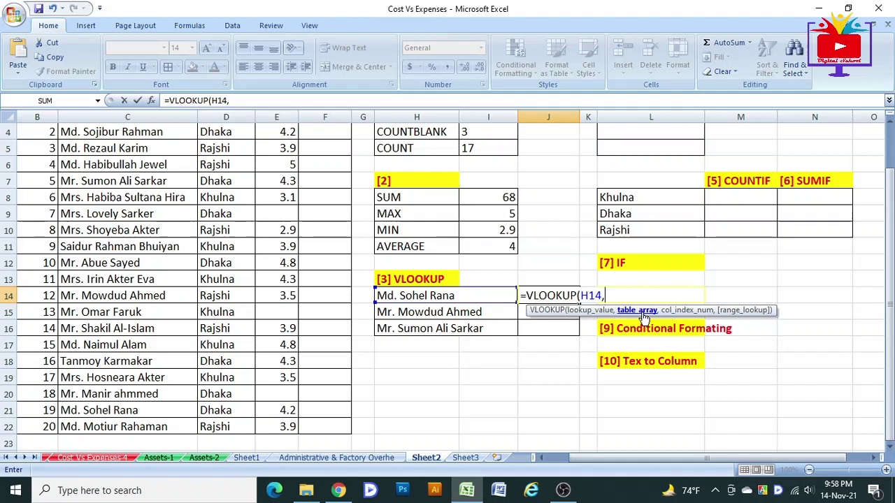
Add the table range C3:F22 and lock it as $C$3:$F$22.
{"action": "scroll", "coordinate": [223, 308], "scroll_direction": "up", "scroll_amount": 1}
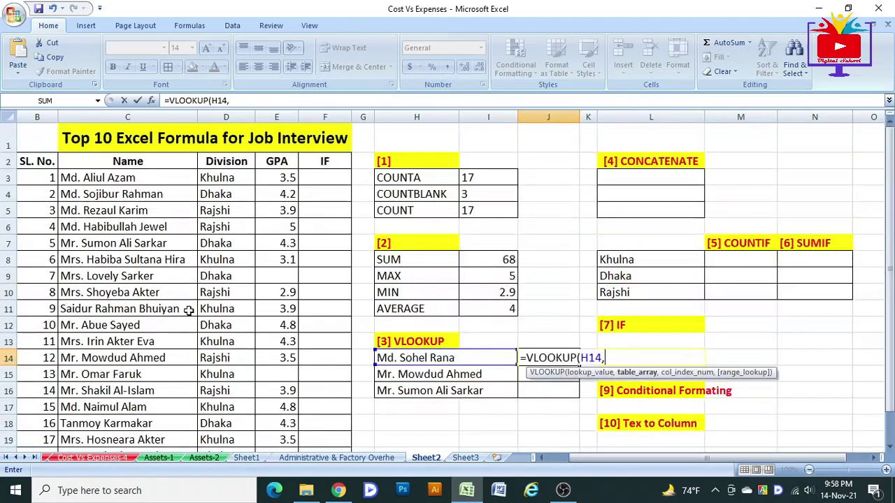
{"action": "left_click", "coordinate": [79, 178]}
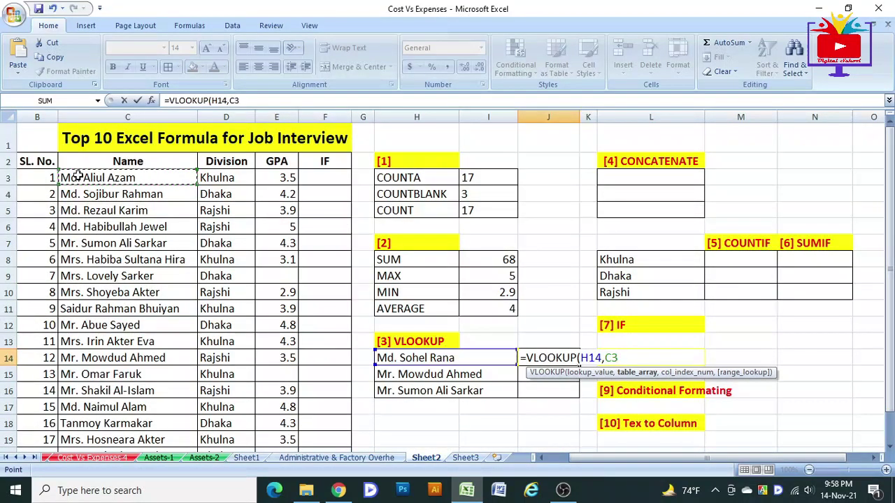
{"action": "left_click_drag", "start_coordinate": [79, 179], "coordinate": [313, 362]}
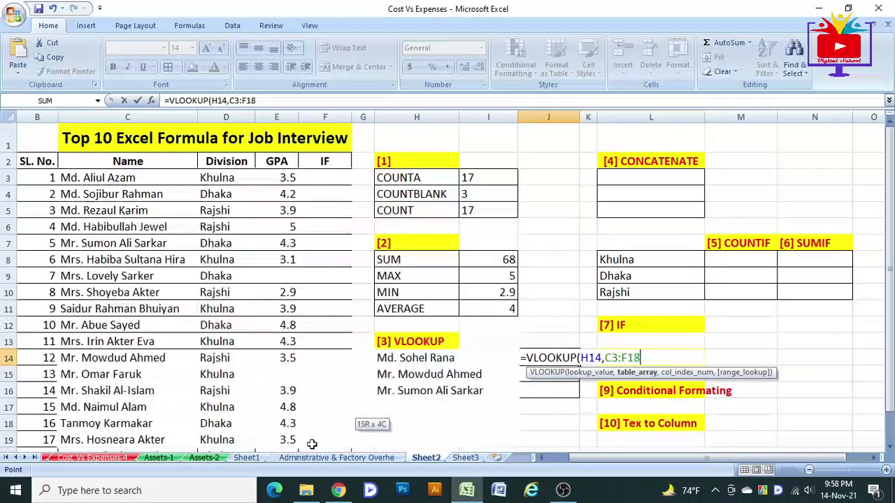
{"action": "mouse_move", "coordinate": [313, 363]}
{"action": "left_mouse_down"}
{"action": "mouse_move", "coordinate": [318, 493]}
{"action": "mouse_move", "coordinate": [315, 396]}
{"action": "left_mouse_up"}
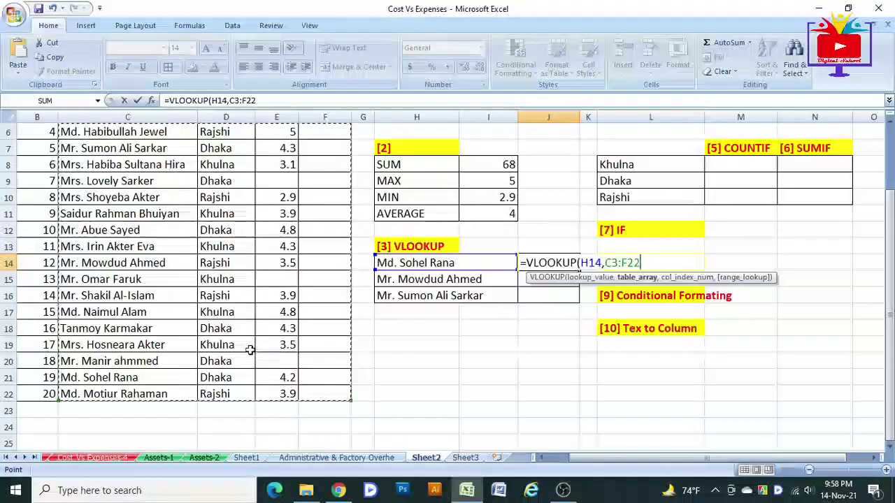
{"action": "scroll", "coordinate": [250, 343], "scroll_direction": "up", "scroll_amount": 1}
{"action": "scroll", "coordinate": [248, 345], "scroll_direction": "up", "scroll_amount": 1}
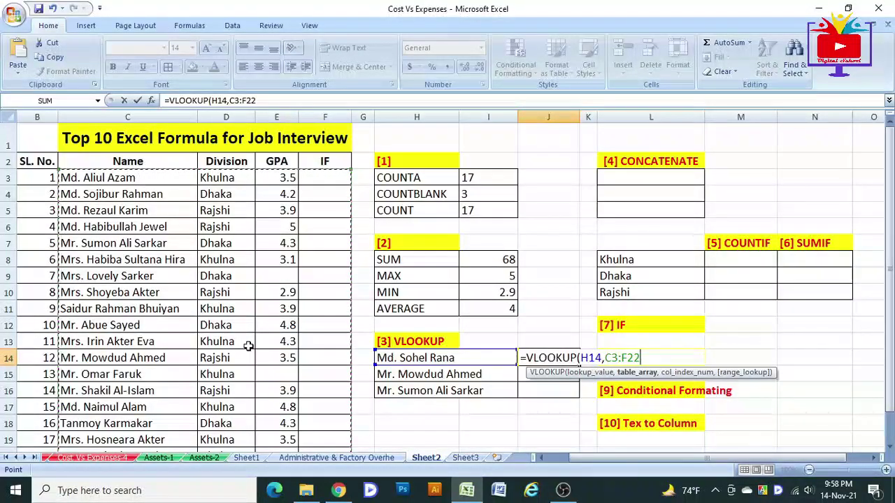
{"action": "key", "text": "F4"}
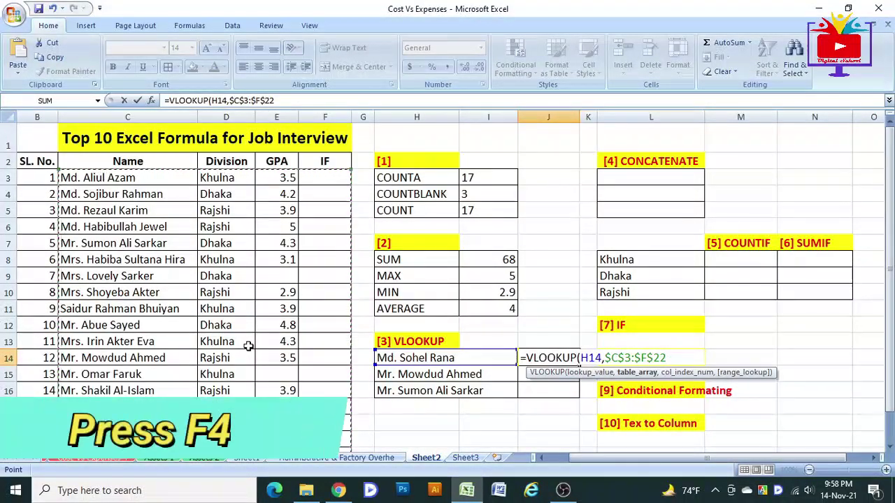
Finish the VLOOKUP with column index 3 and exact match 0, returning GPA 4.2.
{"action": "type", "text": ","}
{"action": "scroll", "coordinate": [98, 344], "scroll_direction": "down", "scroll_amount": 1}
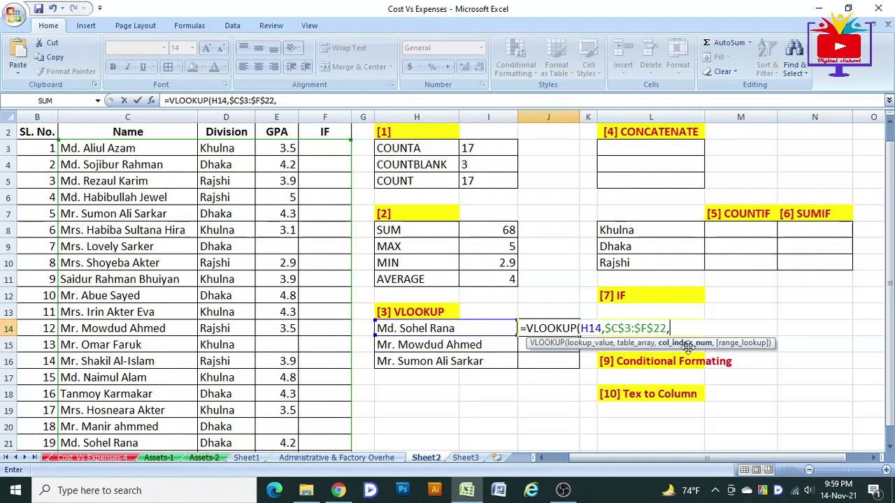
{"action": "scroll", "coordinate": [226, 279], "scroll_direction": "up", "scroll_amount": 1}
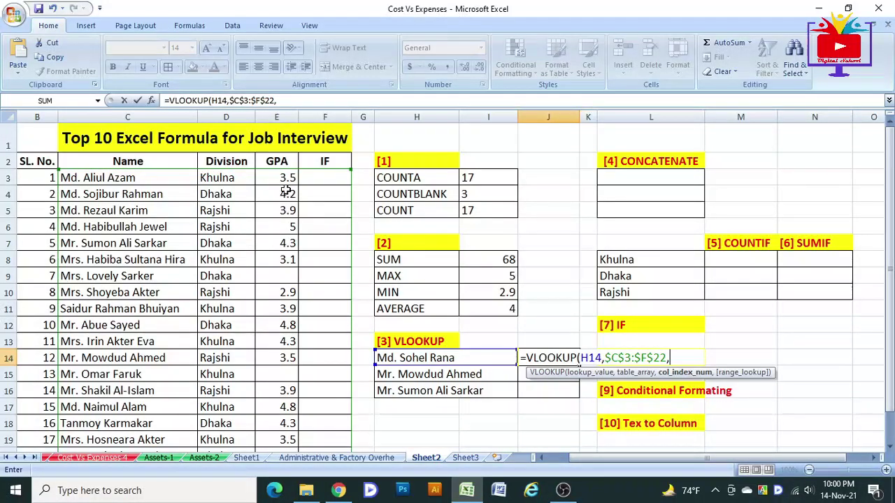
{"action": "type", "text": "3"}
{"action": "type", "text": ","}
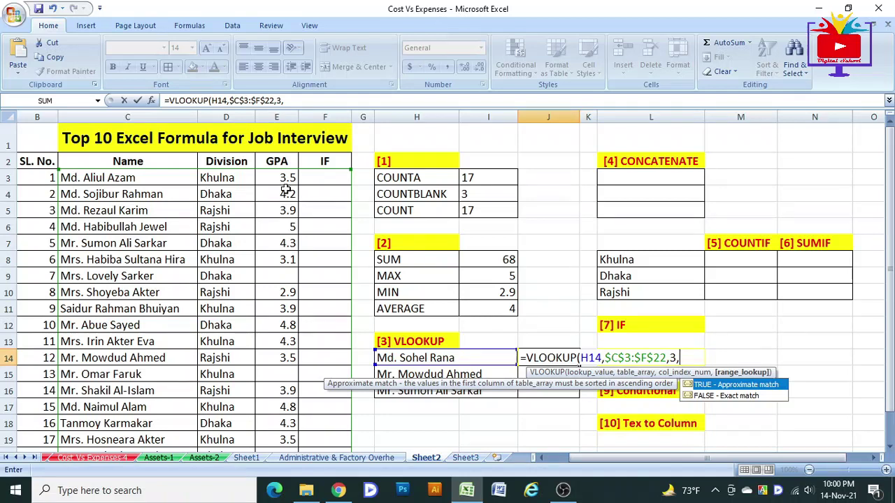
{"action": "type", "text": "0"}
{"action": "type", "text": ")"}
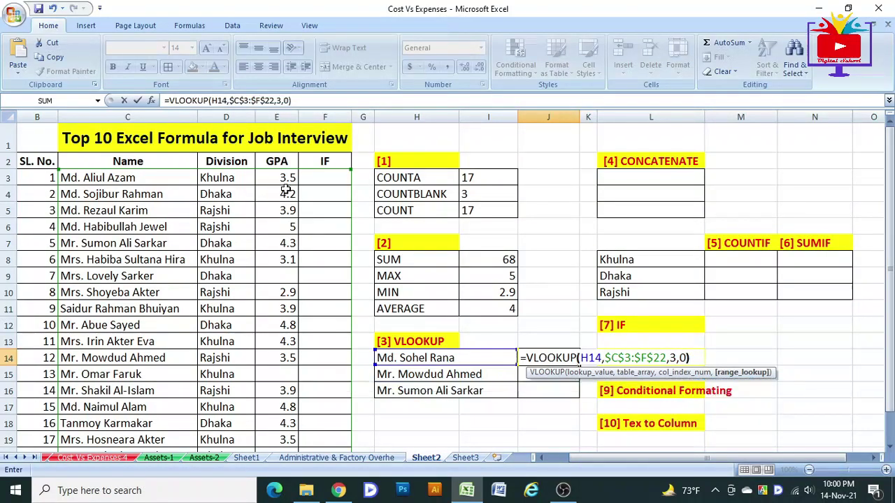
{"action": "key", "text": "Return"}
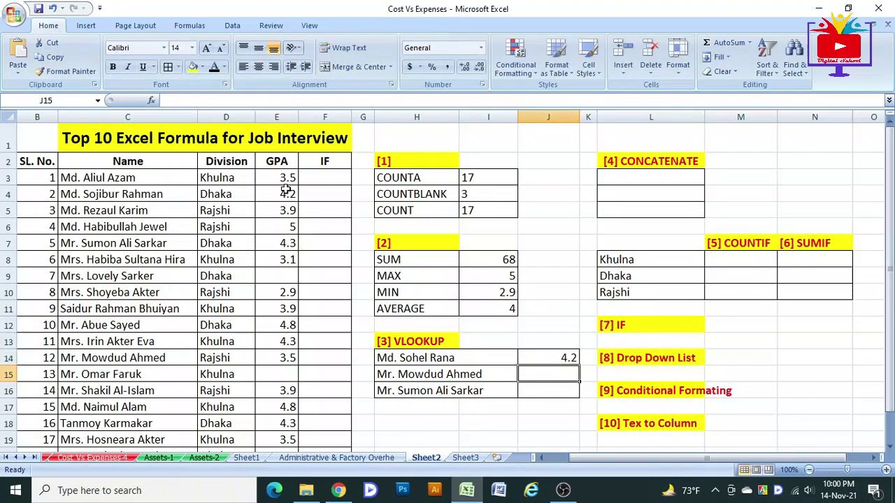
Check J14's lookup result against the GPA in E21.
{"action": "left_click", "coordinate": [548, 358]}
{"action": "left_click", "coordinate": [460, 358]}
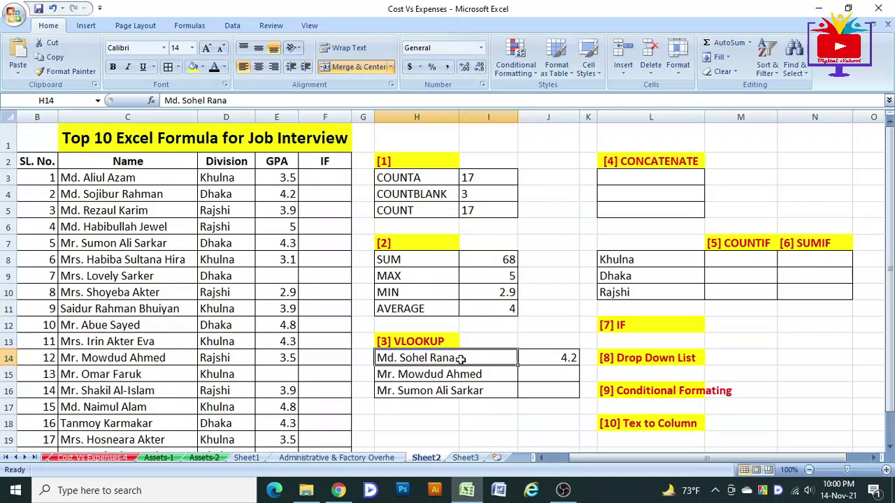
{"action": "left_click", "coordinate": [562, 358]}
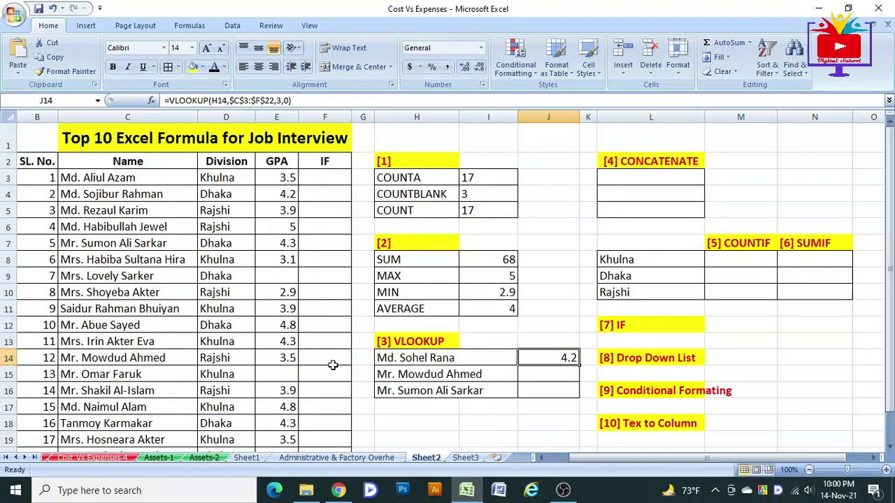
{"action": "scroll", "coordinate": [160, 325], "scroll_direction": "down", "scroll_amount": 2}
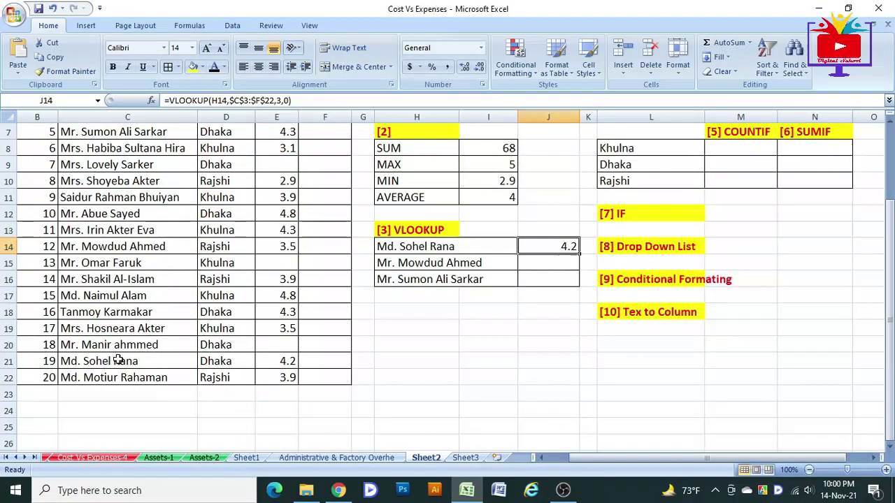
{"action": "left_click", "coordinate": [270, 360]}
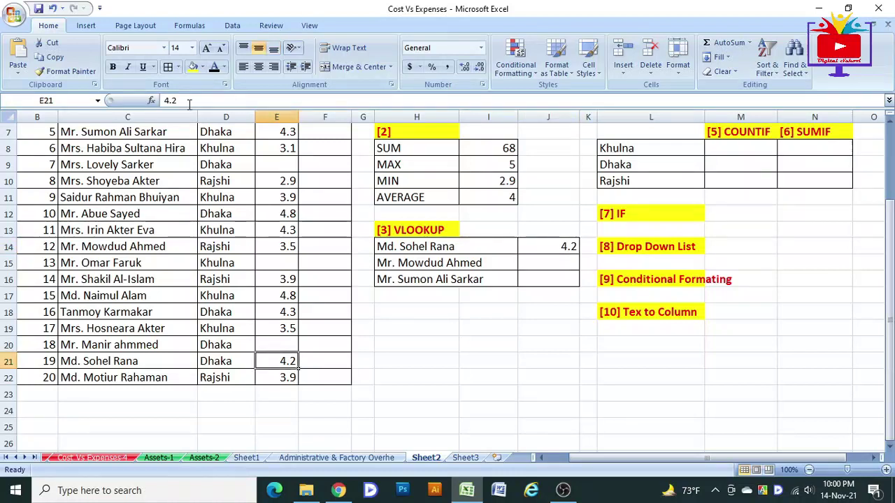
Fill the VLOOKUP down to J16 and verify the 3.5 and 4.3 results against column E.
{"action": "left_click", "coordinate": [551, 246]}
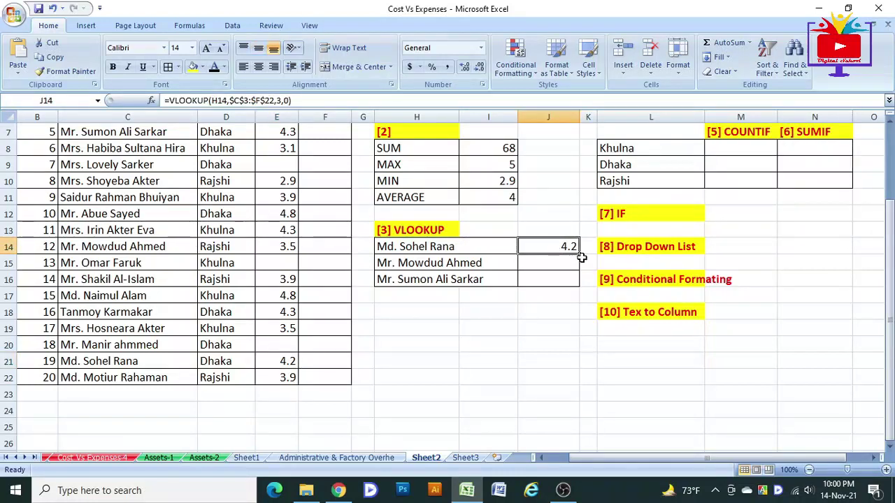
{"action": "left_click_drag", "start_coordinate": [579, 260], "coordinate": [577, 283]}
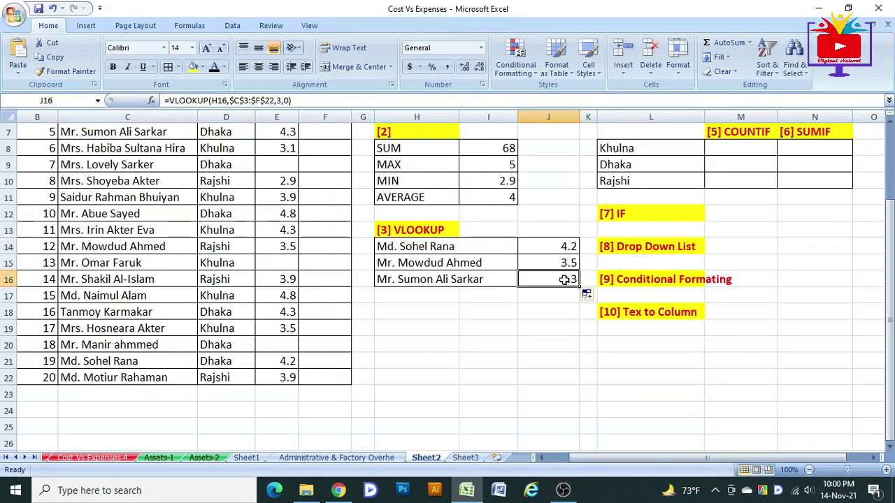
{"action": "left_click", "coordinate": [549, 270]}
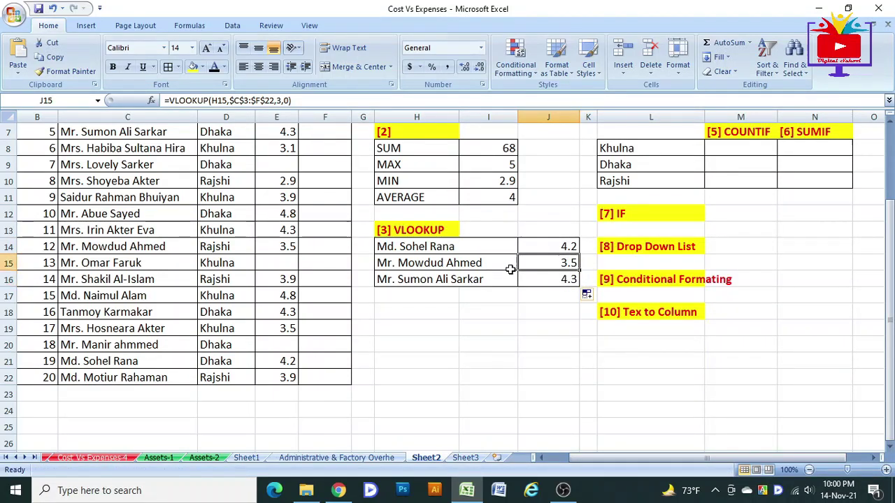
{"action": "left_click", "coordinate": [285, 246]}
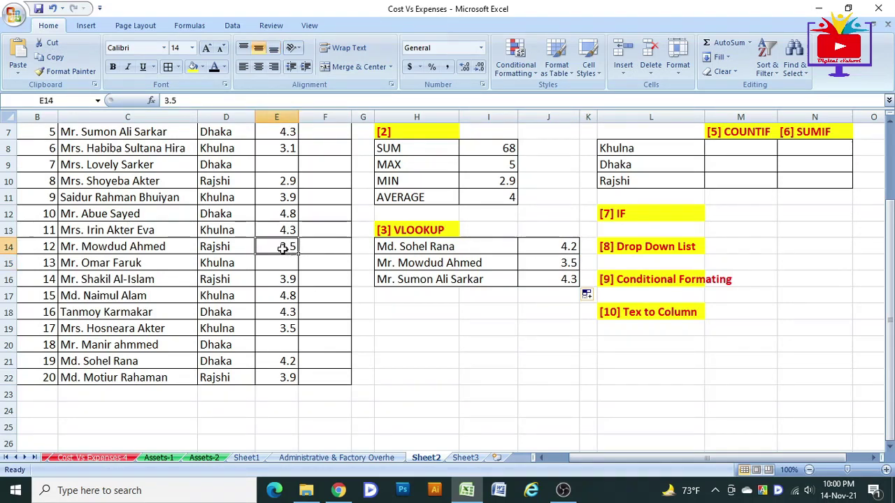
{"action": "left_click", "coordinate": [557, 264]}
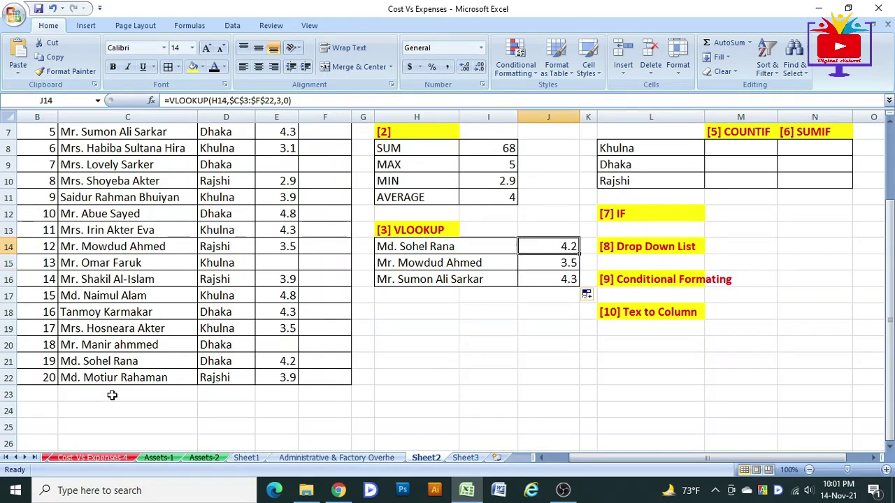
{"action": "left_click", "coordinate": [98, 379]}
{"action": "left_click", "coordinate": [279, 362]}
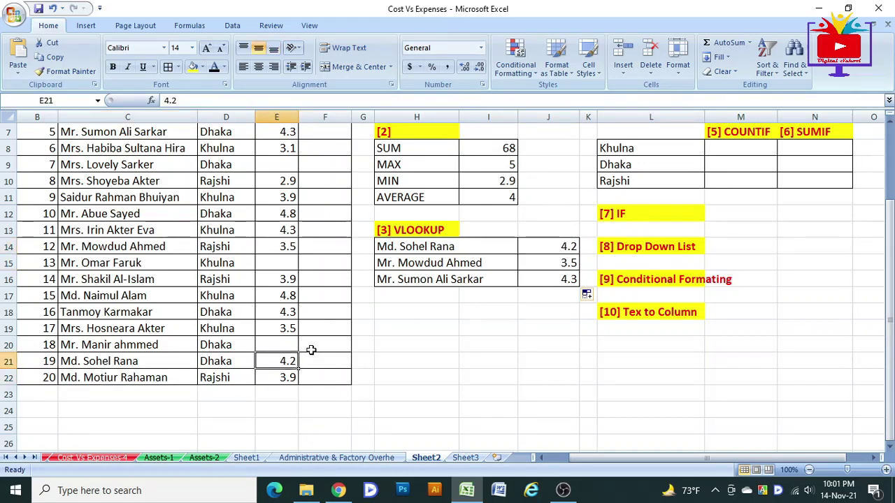
{"action": "scroll", "coordinate": [389, 342], "scroll_direction": "up", "scroll_amount": 2}
{"action": "left_click", "coordinate": [286, 243]}
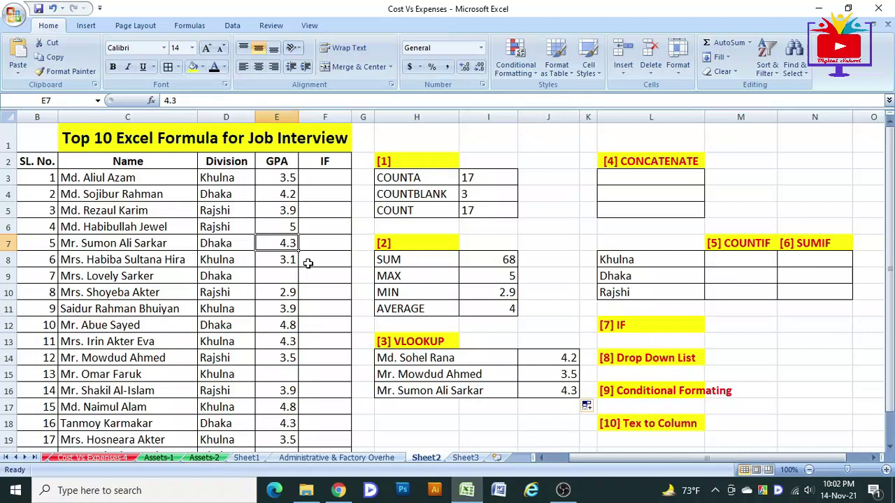
Enter =CONCATENATE(C3,D3,E3) in L3, joining the first student's name, division and GPA.
{"action": "key", "text": "Escape"}
{"action": "left_click", "coordinate": [617, 161]}
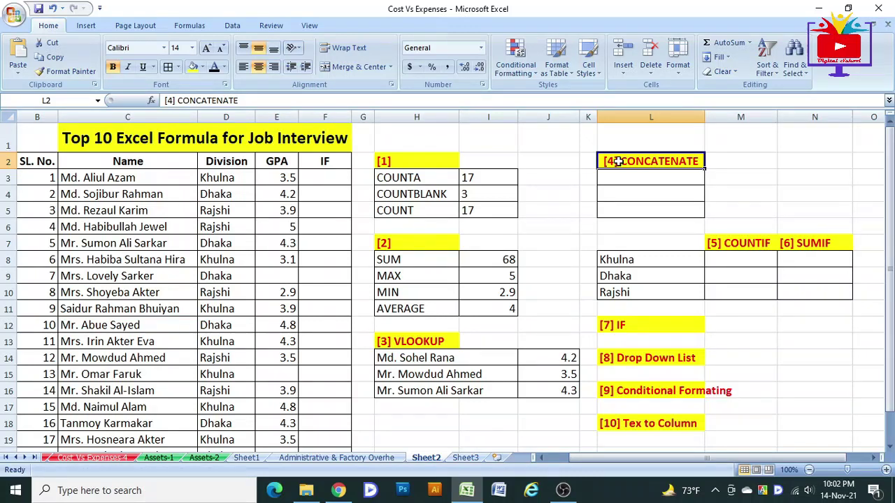
{"action": "left_click", "coordinate": [617, 173]}
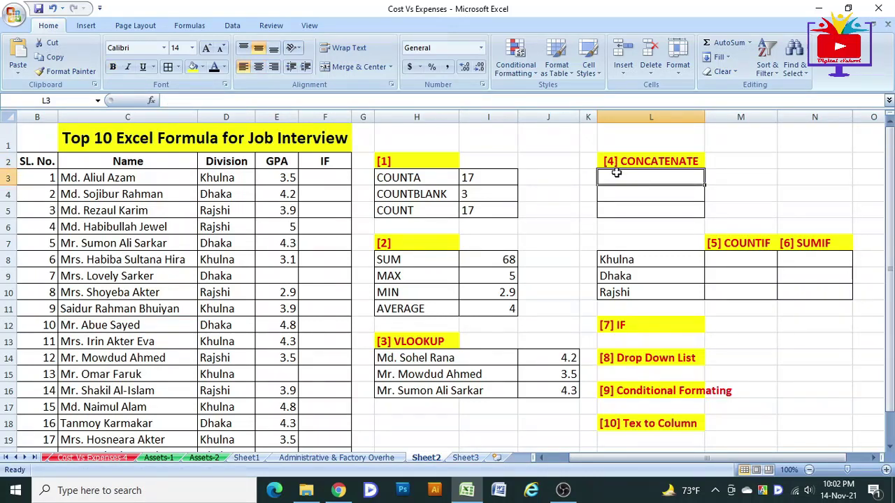
{"action": "type", "text": "=conc"}
{"action": "double_click", "coordinate": [650, 195]}
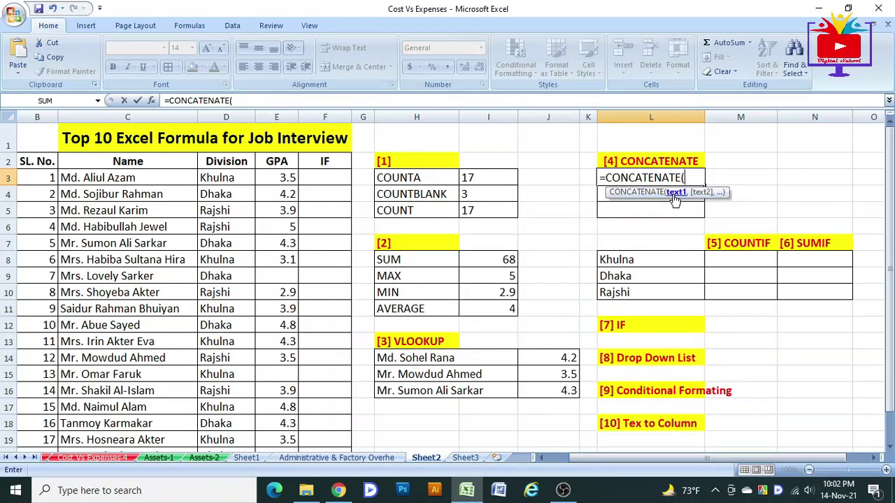
{"action": "left_click", "coordinate": [97, 178]}
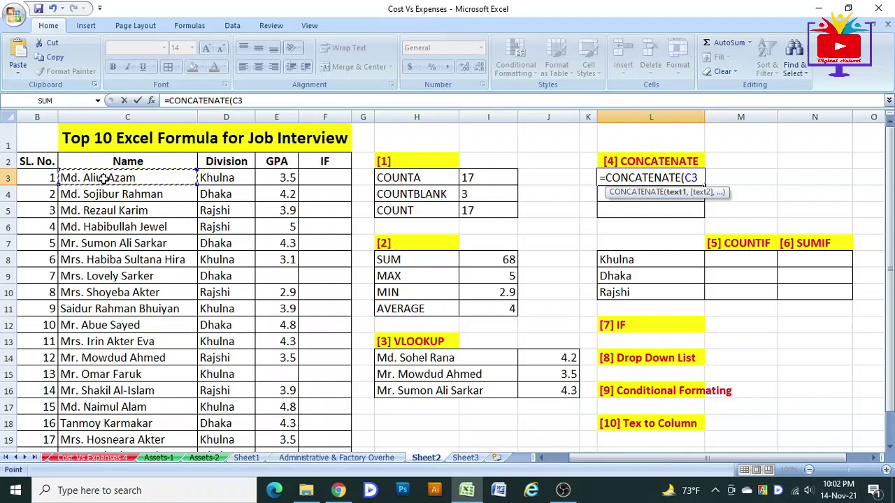
{"action": "type", "text": ","}
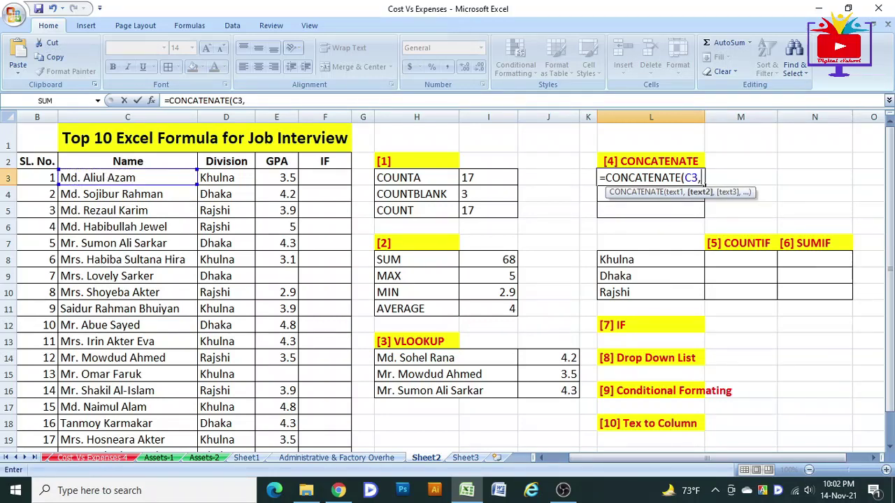
{"action": "left_click", "coordinate": [249, 181]}
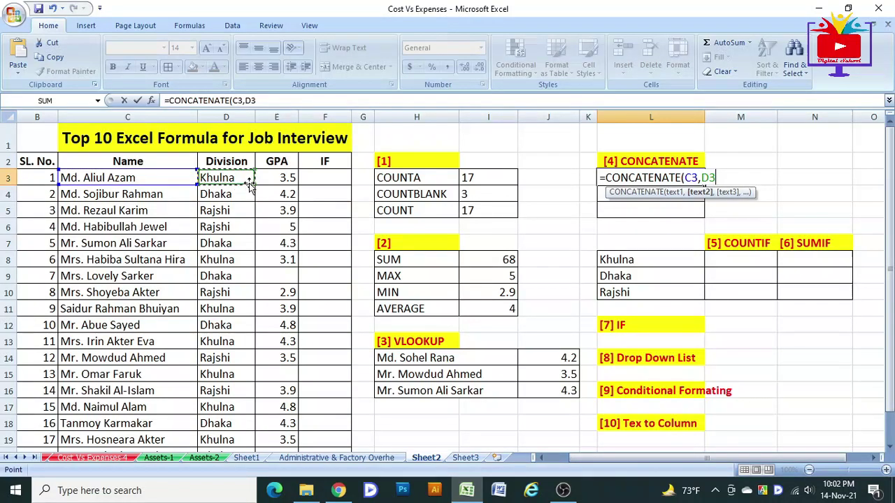
{"action": "type", "text": ","}
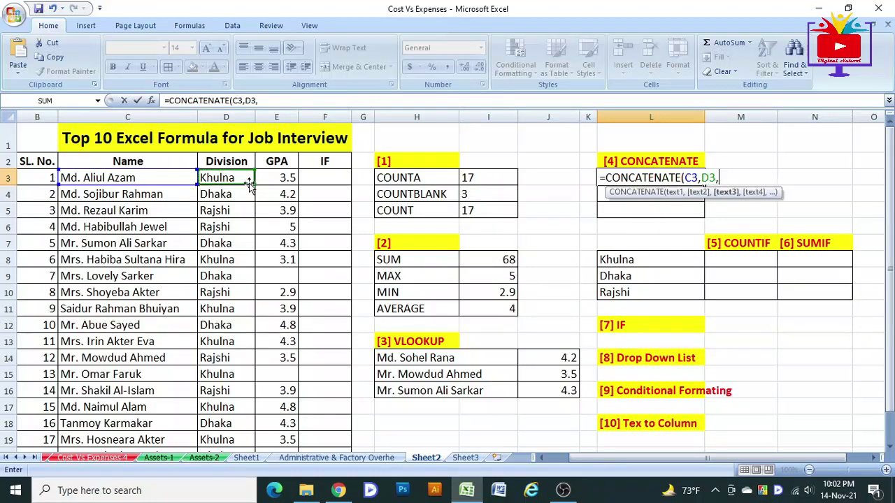
{"action": "left_click", "coordinate": [281, 177]}
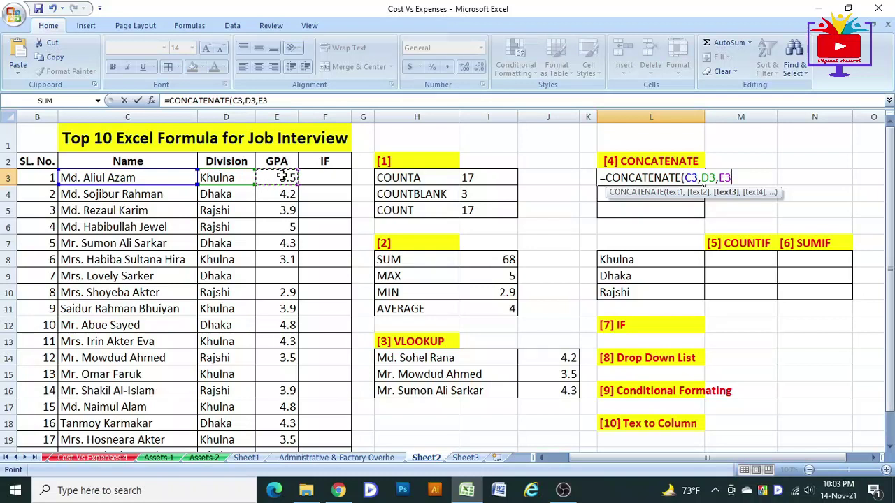
{"action": "type", "text": ")"}
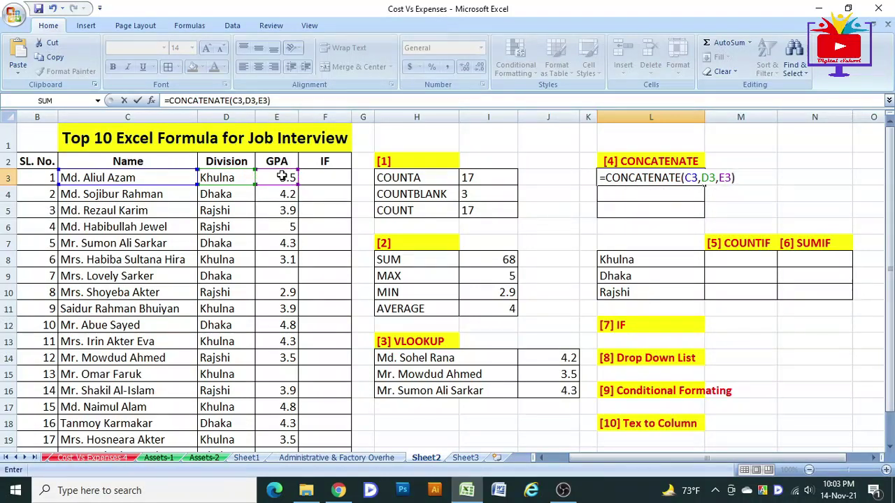
{"action": "key", "text": "Return"}
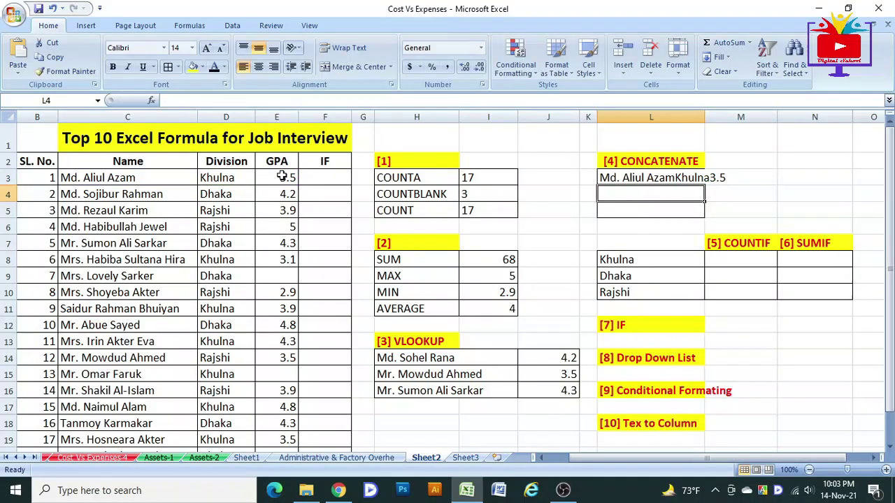
AutoFit column L to L3's joined text and review the C3, D3 and E3 cells it combines.
{"action": "double_click", "coordinate": [705, 116]}
{"action": "left_click", "coordinate": [702, 181]}
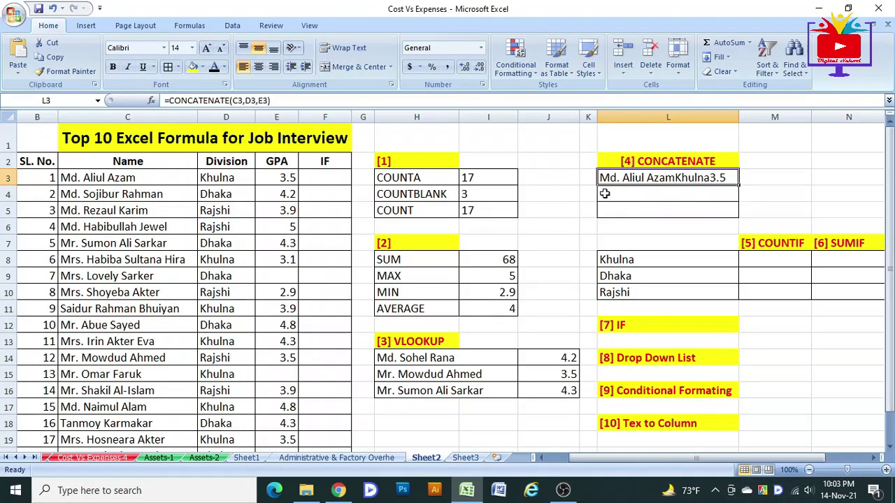
{"action": "left_click", "coordinate": [158, 183]}
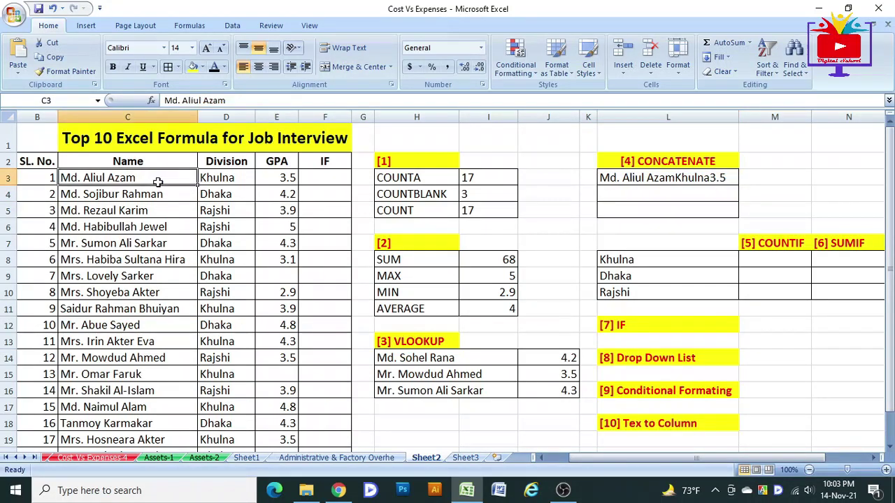
{"action": "left_click", "coordinate": [212, 177]}
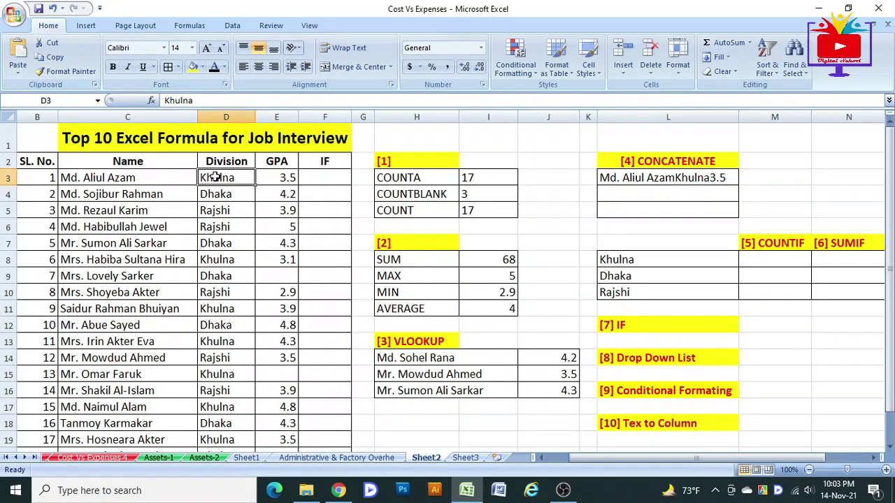
{"action": "left_click", "coordinate": [283, 180]}
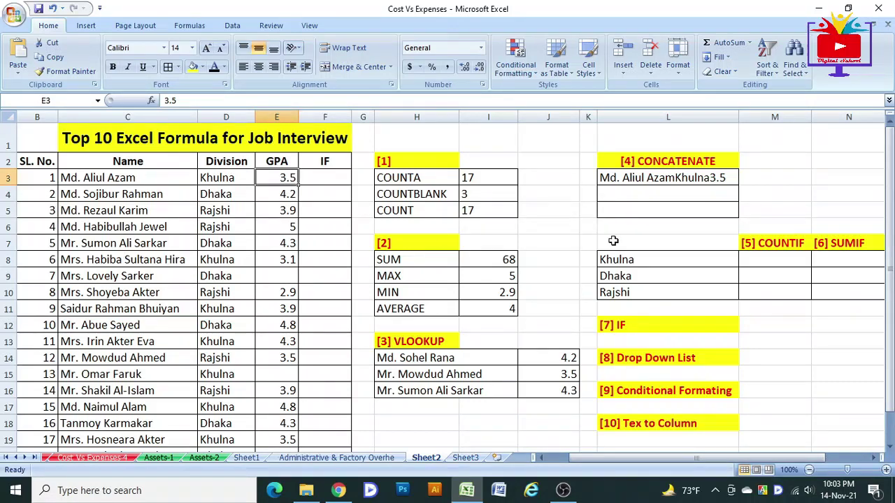
{"action": "left_click", "coordinate": [678, 179]}
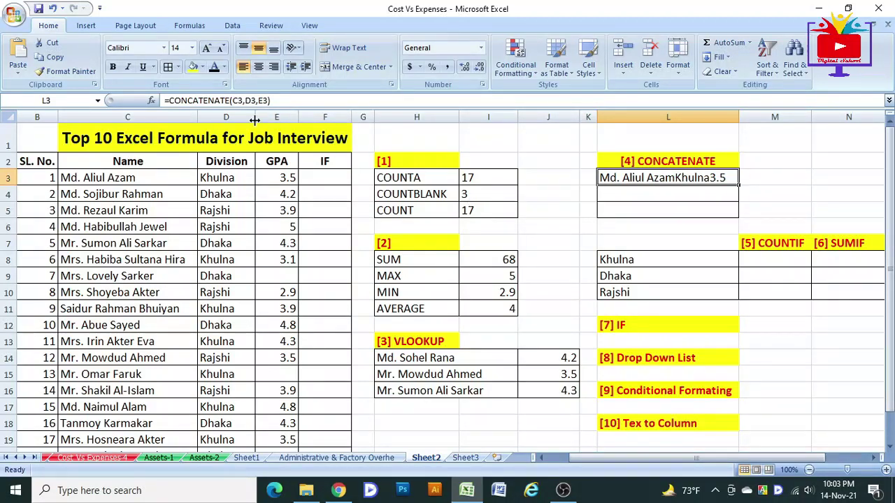
Add " " separators so L3 reads =CONCATENATE(C3," ",D3," ",E3) with spaced output.
{"action": "double_click", "coordinate": [668, 179]}
{"action": "left_click", "coordinate": [699, 178]}
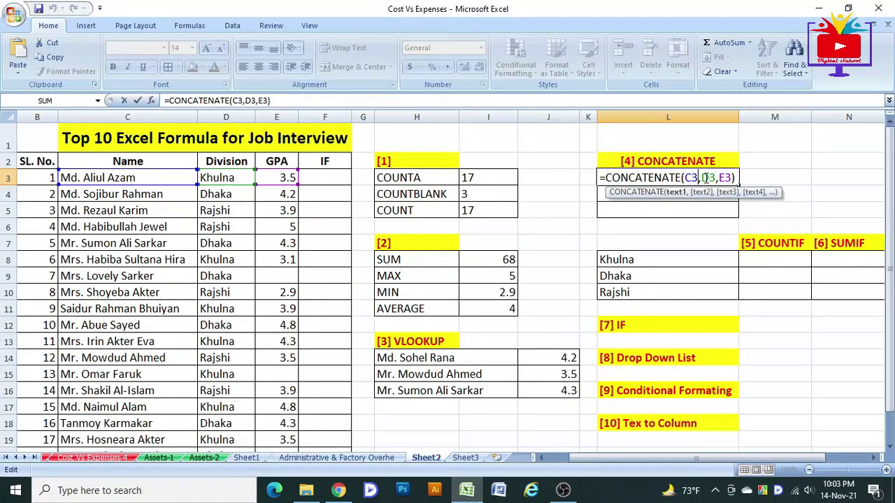
{"action": "left_click", "coordinate": [701, 178]}
{"action": "type", "text": "\""}
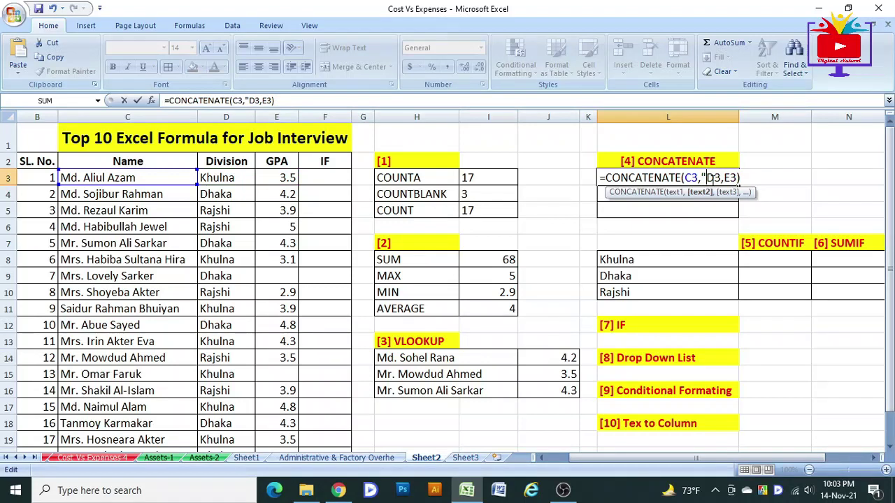
{"action": "type", "text": " \""}
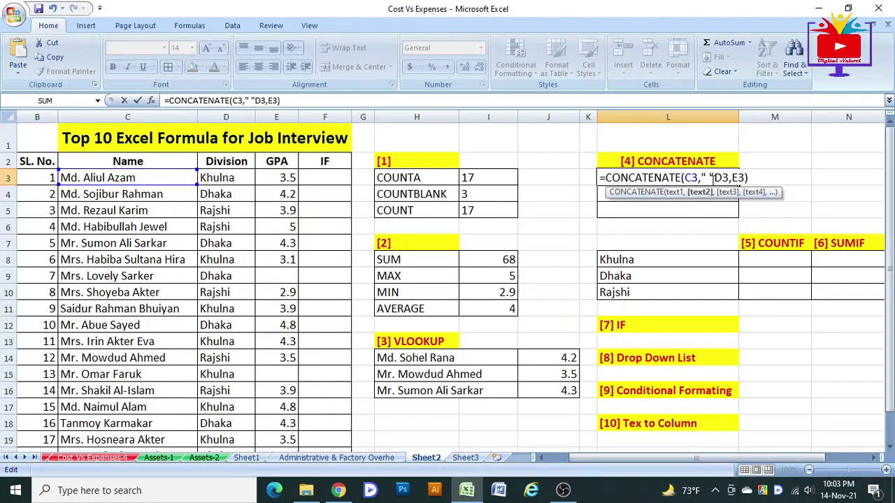
{"action": "type", "text": ","}
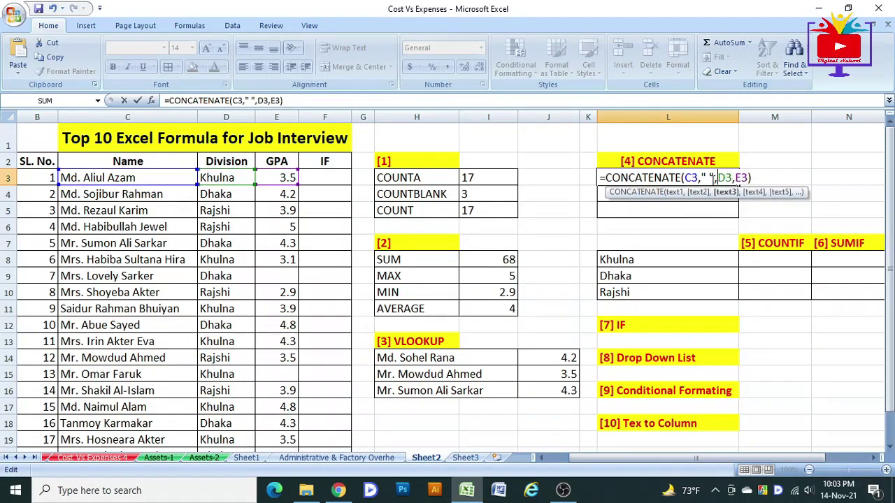
{"action": "key", "text": "Right"}
{"action": "key", "text": "Right"}
{"action": "key", "text": "Right"}
{"action": "type", "text": "\" "}
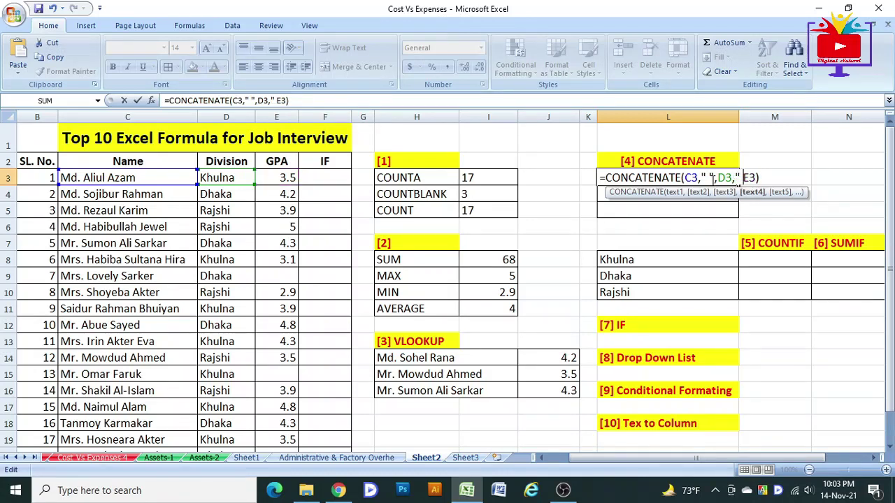
{"action": "type", "text": "\","}
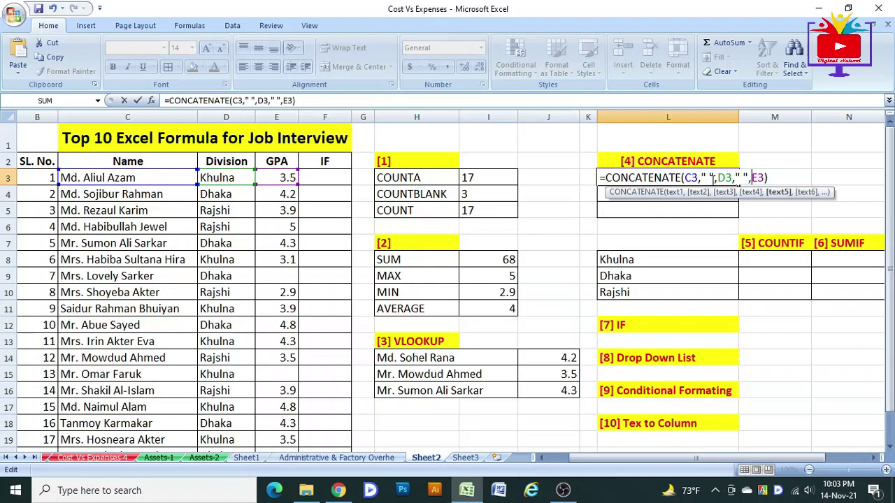
{"action": "key", "text": "Return"}
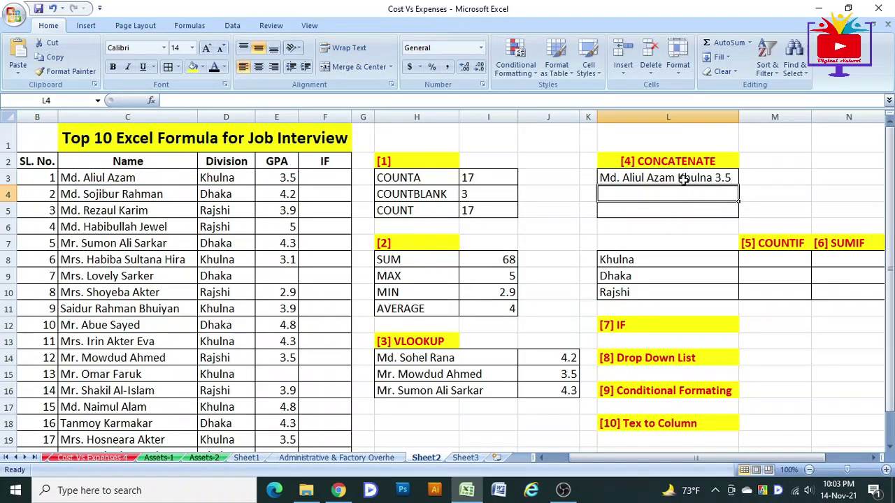
{"action": "left_click", "coordinate": [681, 179]}
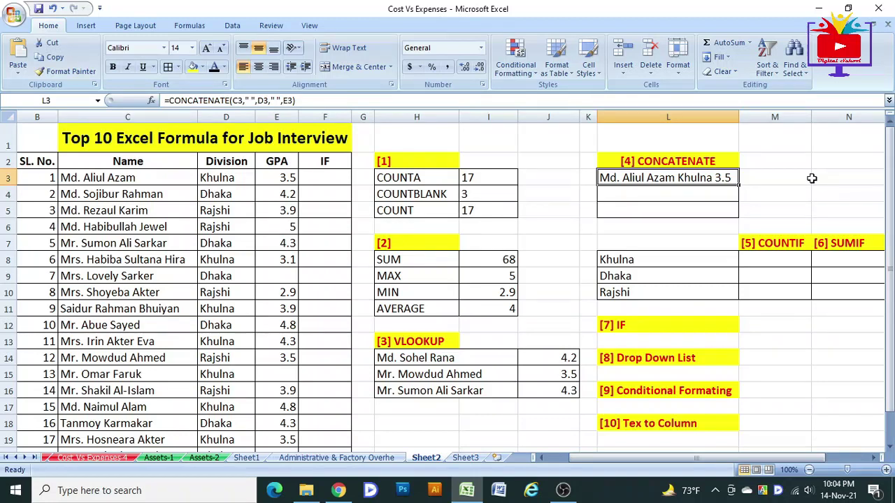
{"action": "left_click", "coordinate": [677, 195]}
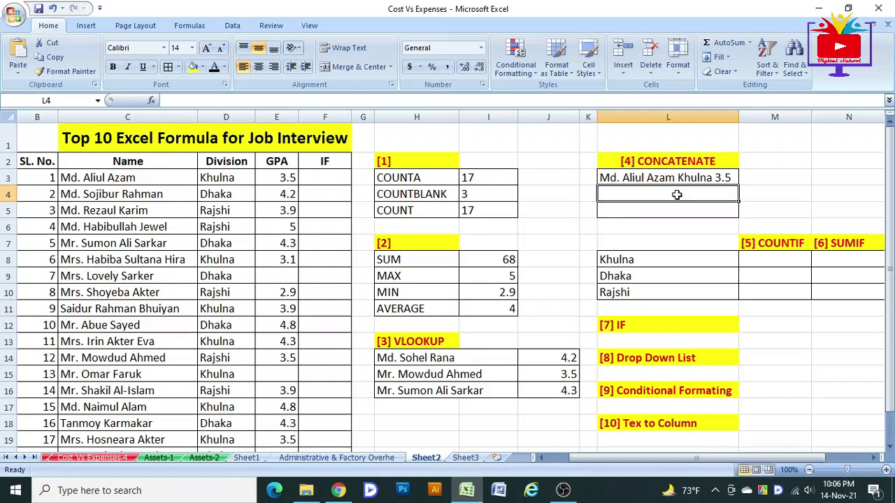
Enter the ampersand formula =C3&D3&E3 in L4.
{"action": "type", "text": "="}
{"action": "left_click", "coordinate": [102, 177]}
{"action": "type", "text": "&"}
{"action": "left_click", "coordinate": [210, 178]}
{"action": "type", "text": "&"}
{"action": "left_click", "coordinate": [268, 178]}
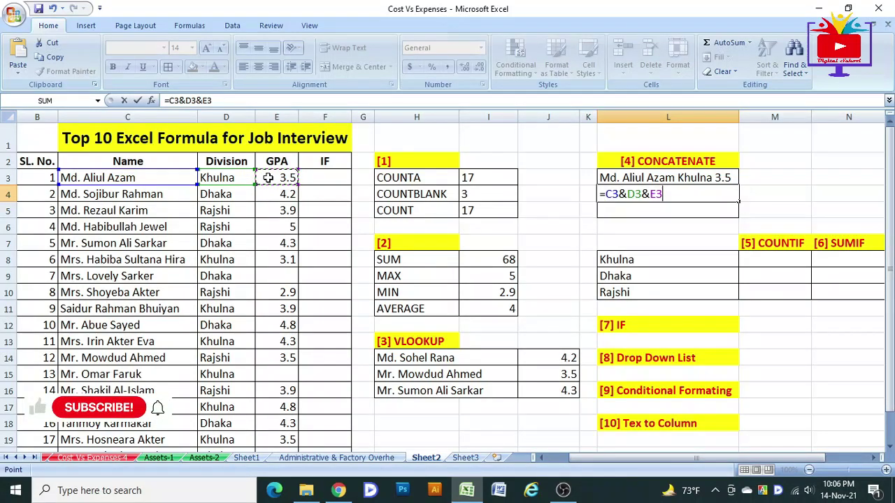
{"action": "key", "text": "Return"}
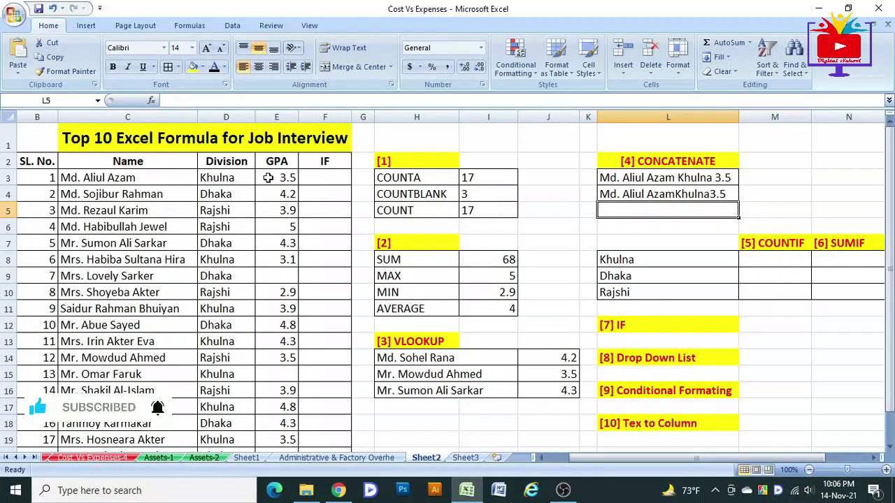
Review the C3, D3 and E3 sources and compare L4's unspaced formula with L3's CONCATENATE.
{"action": "left_click", "coordinate": [152, 183]}
{"action": "left_click", "coordinate": [210, 175]}
{"action": "left_click", "coordinate": [273, 176]}
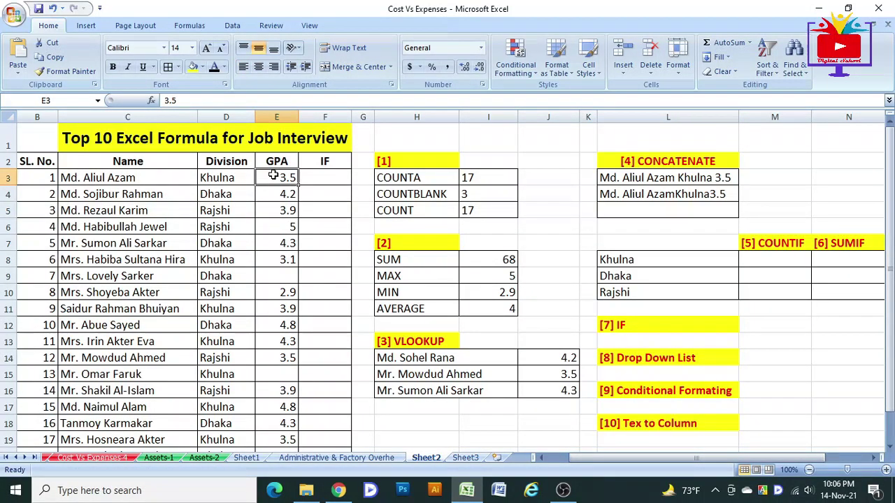
{"action": "left_click", "coordinate": [661, 193]}
{"action": "left_click", "coordinate": [670, 179]}
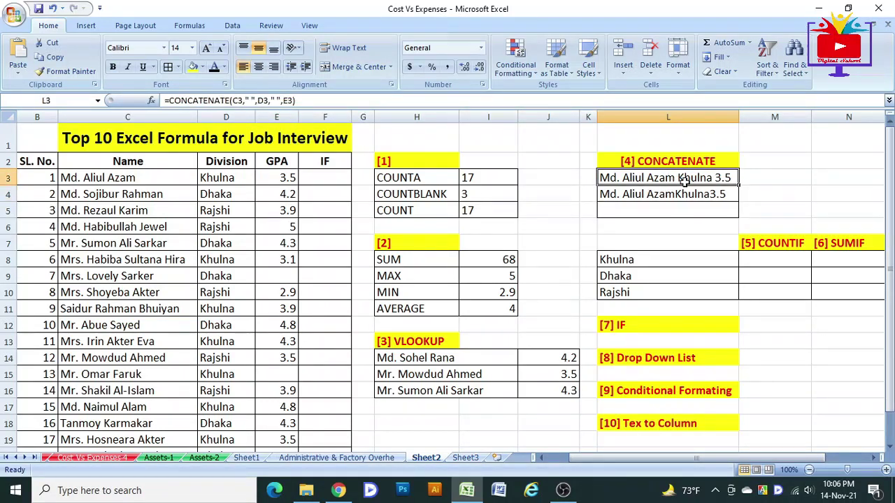
{"action": "left_click", "coordinate": [684, 195]}
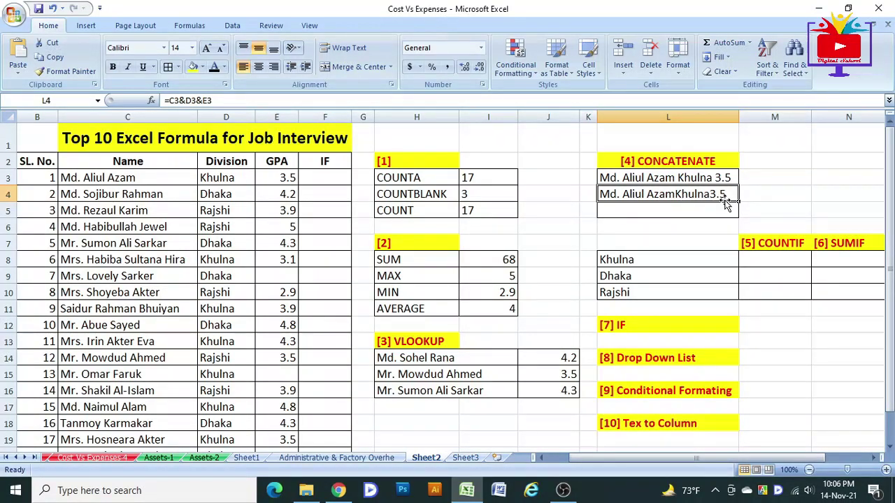
Edit L4 to =C3&" "&D3&" "&E3 so it matches L3's spacing.
{"action": "double_click", "coordinate": [652, 194]}
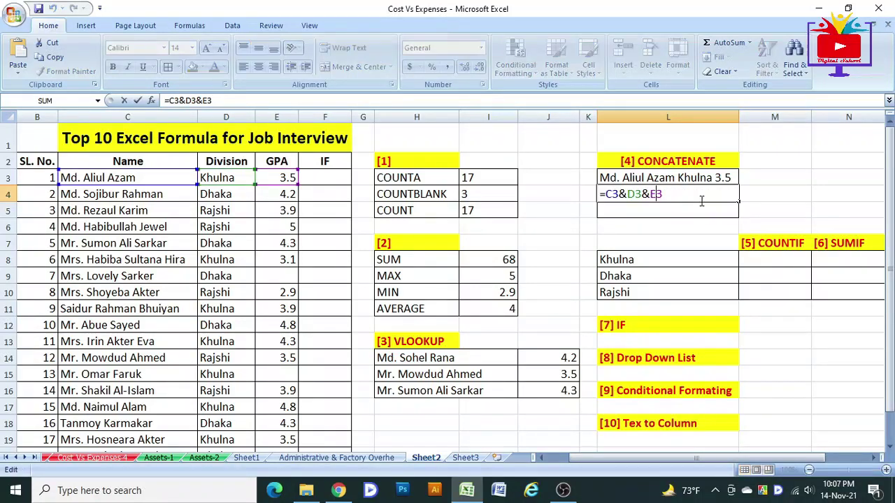
{"action": "left_click", "coordinate": [627, 194]}
{"action": "type", "text": "\""}
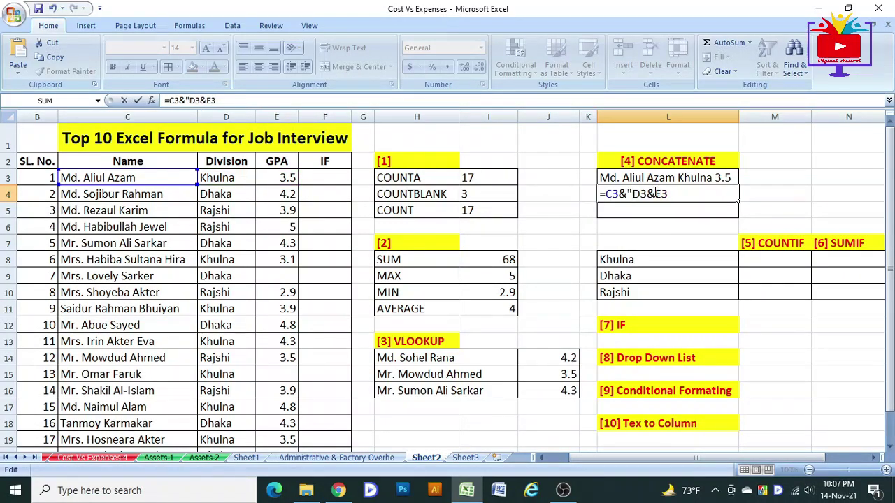
{"action": "type", "text": " \""}
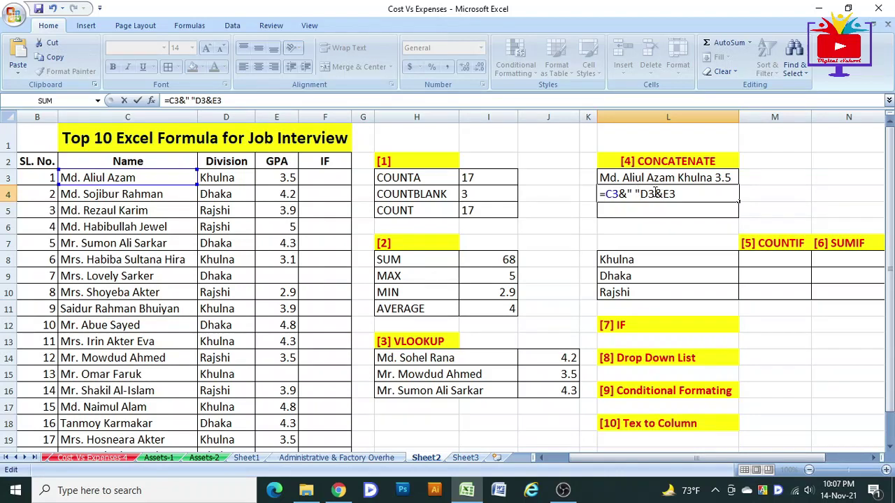
{"action": "type", "text": "&"}
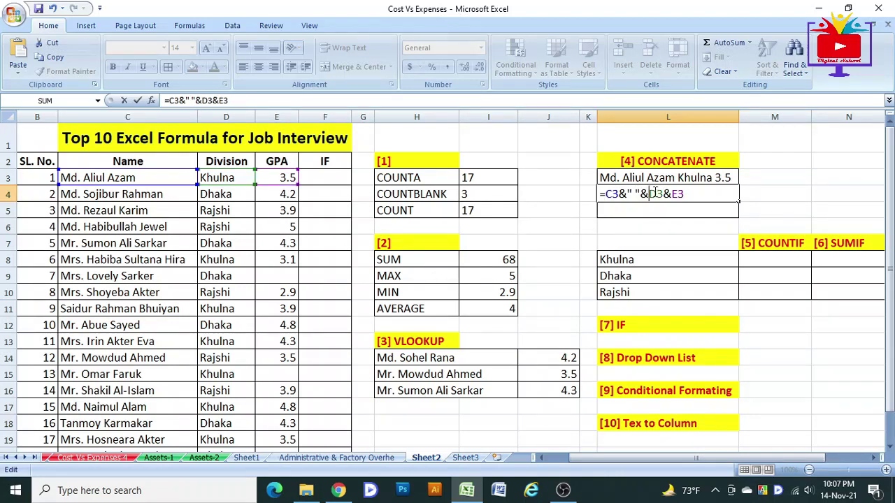
{"action": "key", "text": "Right"}
{"action": "key", "text": "Right"}
{"action": "type", "text": "\""}
{"action": "type", "text": " \""}
{"action": "type", "text": "&"}
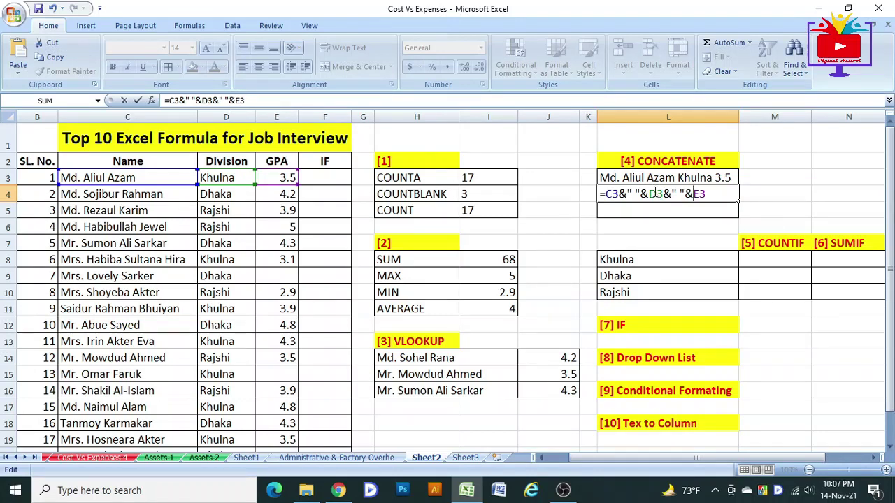
{"action": "key", "text": "Return"}
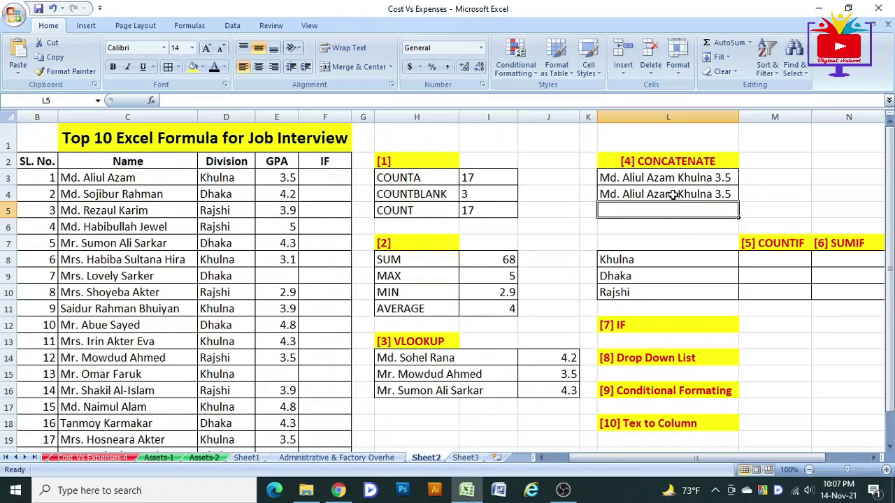
{"action": "left_click", "coordinate": [673, 196]}
{"action": "left_click", "coordinate": [662, 177]}
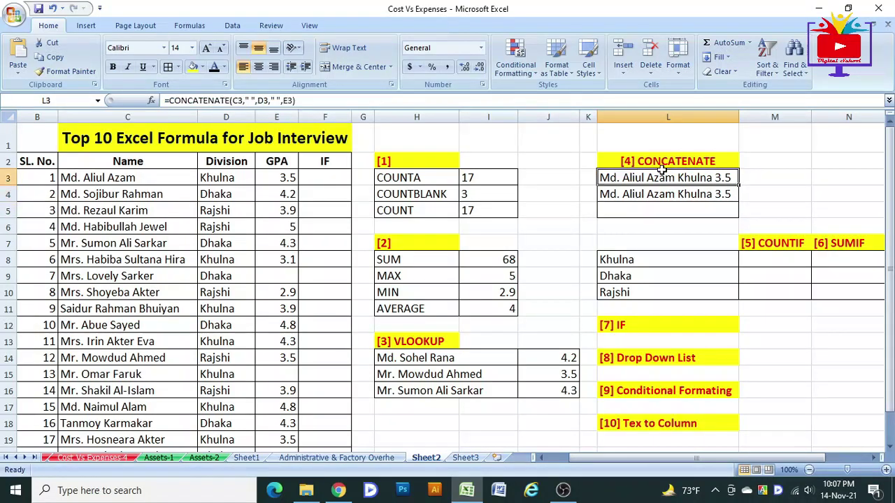
Fill L4's ampersand formula down into L5.
{"action": "left_click", "coordinate": [734, 196]}
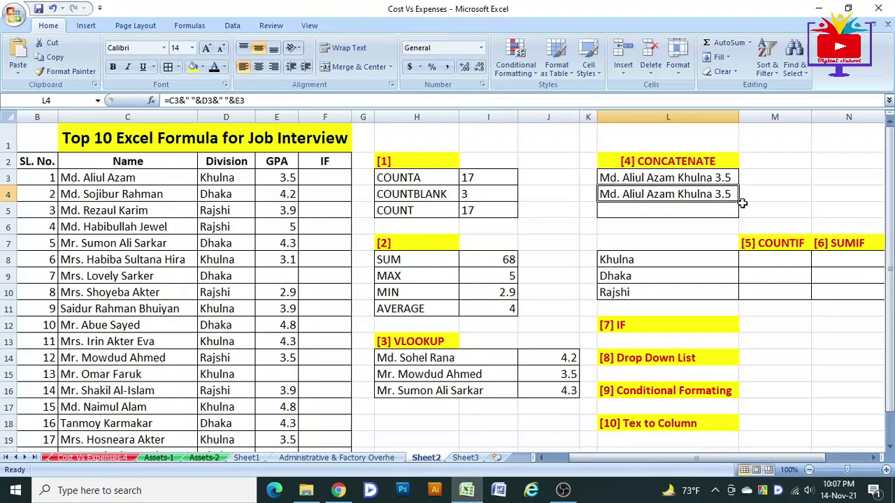
{"action": "left_click_drag", "start_coordinate": [739, 201], "coordinate": [739, 213]}
{"action": "left_click", "coordinate": [704, 214]}
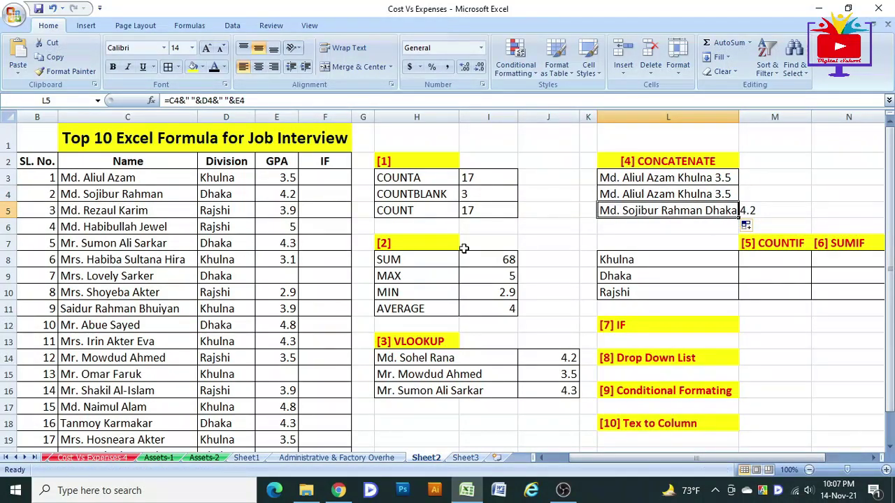
Fill L3's spaced CONCATENATE formula down through L5 and check the copied formulas.
{"action": "left_click", "coordinate": [675, 178]}
{"action": "left_click_drag", "start_coordinate": [738, 186], "coordinate": [739, 214]}
{"action": "left_click", "coordinate": [703, 202]}
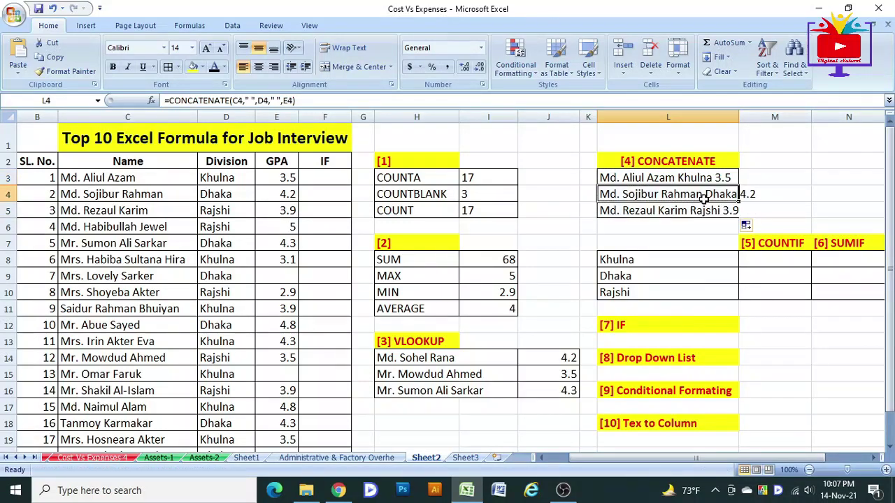
{"action": "left_click", "coordinate": [699, 214]}
{"action": "left_click", "coordinate": [691, 194]}
{"action": "left_click", "coordinate": [678, 181]}
{"action": "left_click", "coordinate": [677, 196]}
{"action": "left_click", "coordinate": [666, 178]}
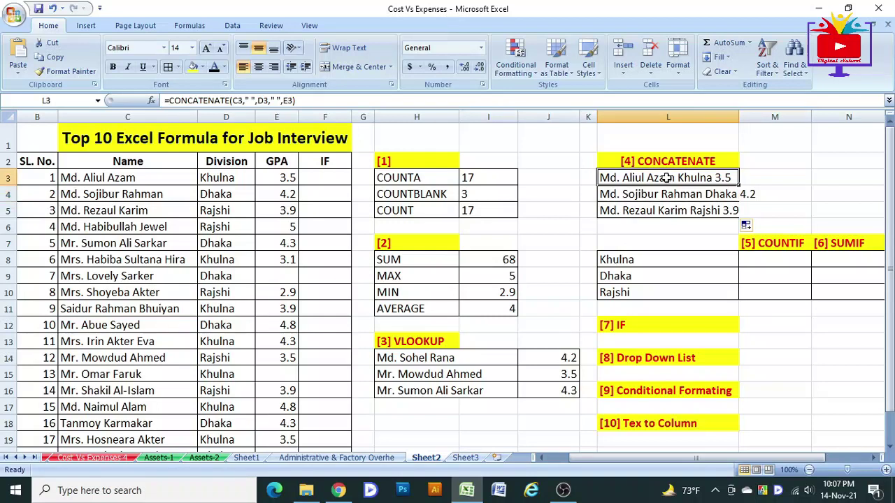
{"action": "left_click", "coordinate": [769, 260]}
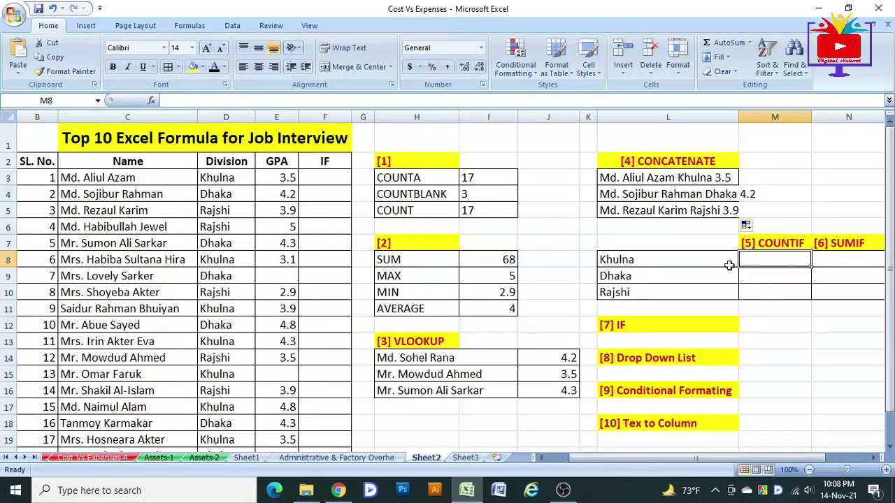
Enter a COUNTIF in M8 counting L8's Khulna over the absolute Division range.
{"action": "left_click", "coordinate": [665, 260]}
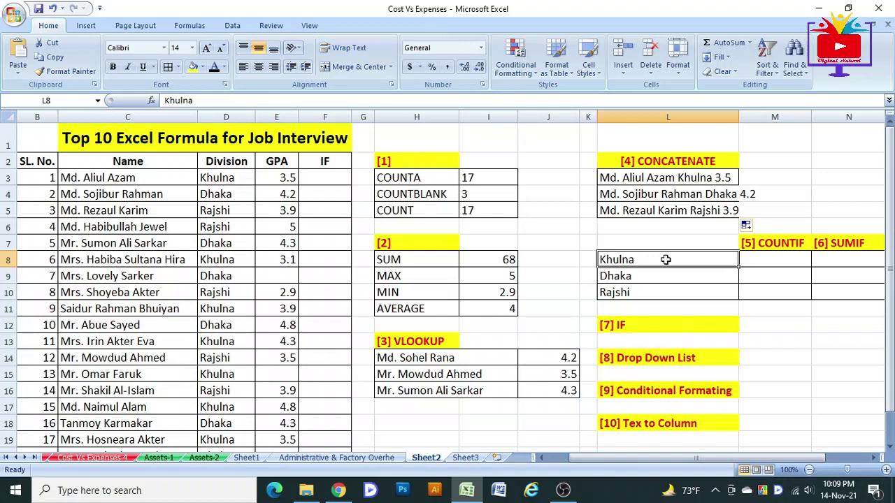
{"action": "left_click", "coordinate": [666, 286]}
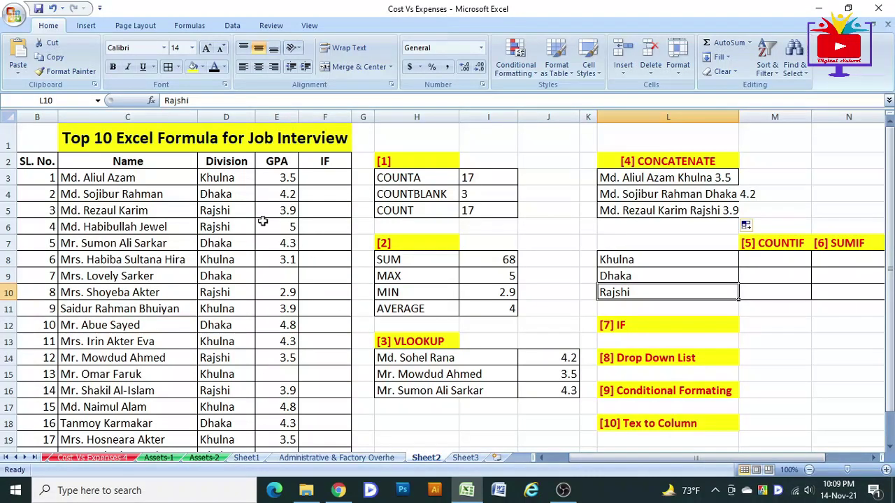
{"action": "left_click_drag", "start_coordinate": [233, 178], "coordinate": [233, 441]}
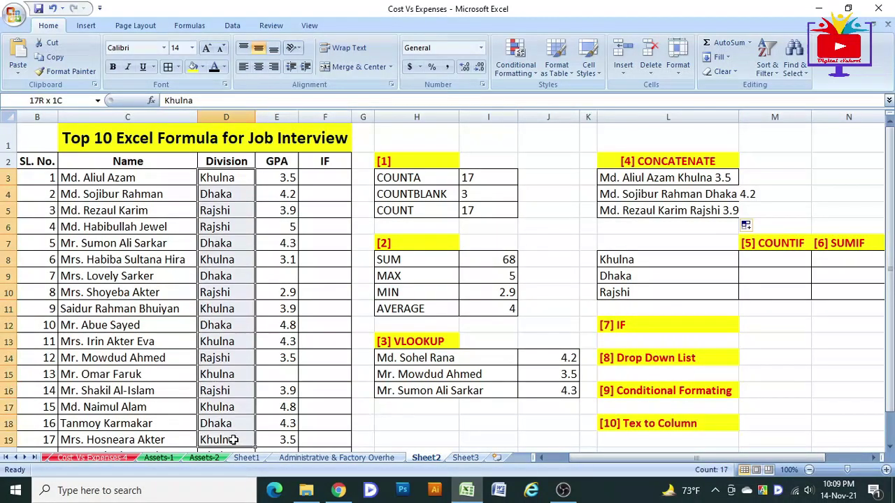
{"action": "left_click", "coordinate": [775, 261]}
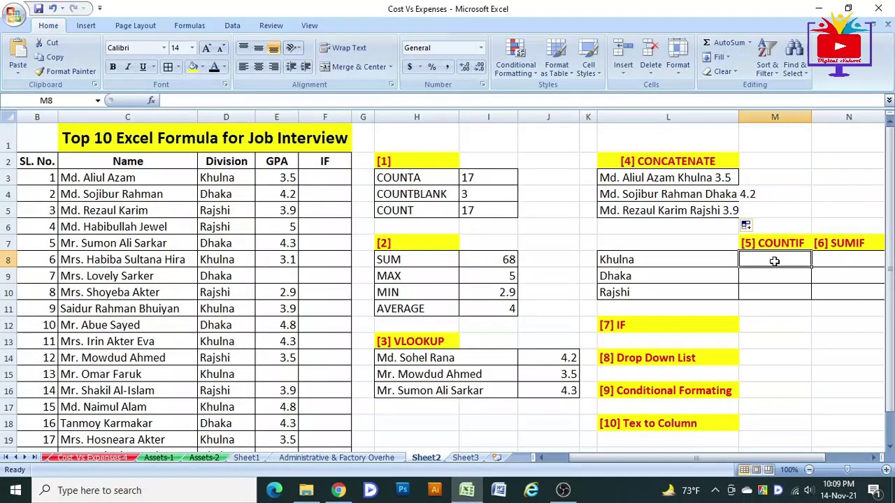
{"action": "type", "text": "=count"}
{"action": "left_click", "coordinate": [800, 315]}
{"action": "double_click", "coordinate": [799, 309]}
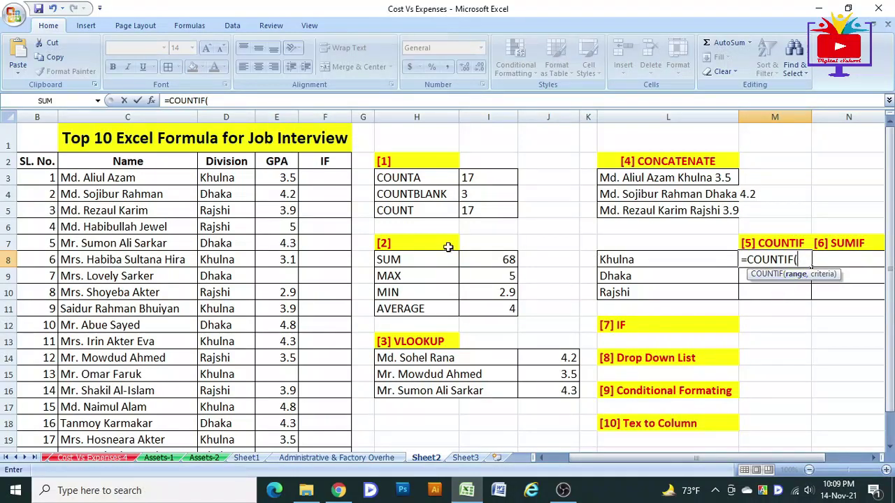
{"action": "left_click_drag", "start_coordinate": [233, 179], "coordinate": [216, 411]}
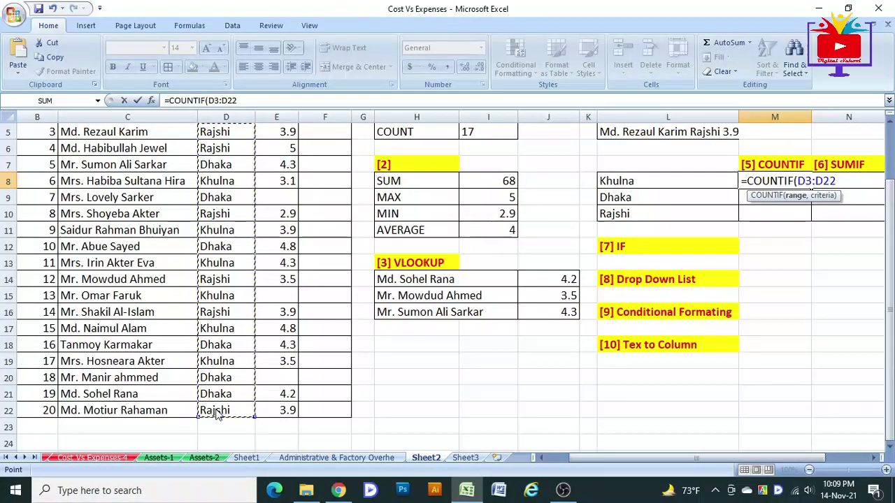
{"action": "key", "text": "F4"}
{"action": "scroll", "coordinate": [224, 391], "scroll_direction": "down", "scroll_amount": 1}
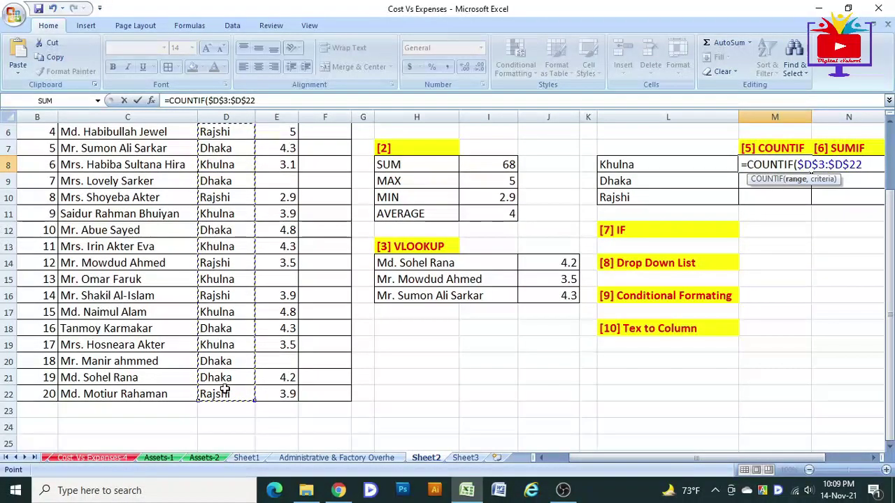
{"action": "type", "text": ","}
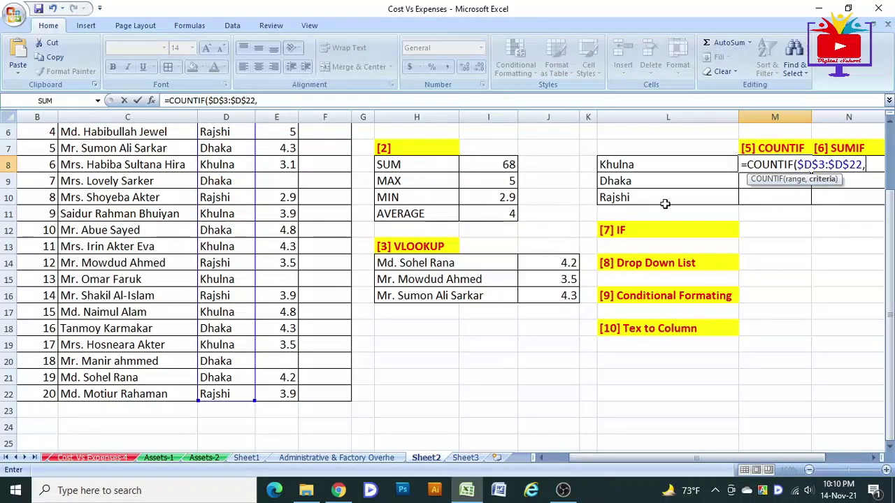
{"action": "left_click", "coordinate": [651, 166]}
{"action": "key", "text": "Return"}
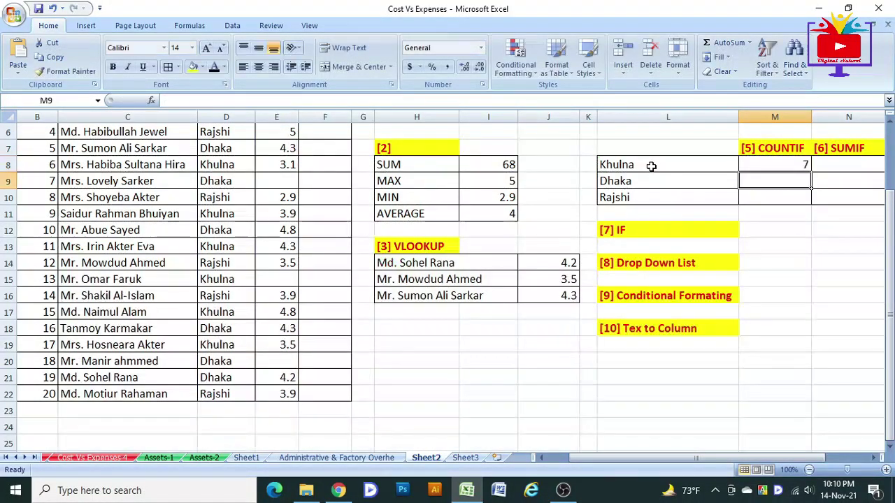
Verify the Khulna count by going through the Khulna entries in column D.
{"action": "left_click", "coordinate": [789, 168]}
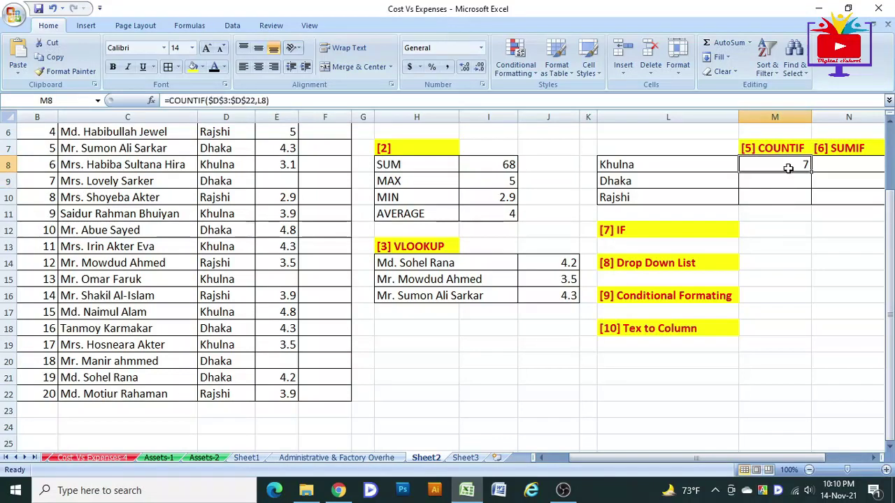
{"action": "left_click", "coordinate": [241, 218]}
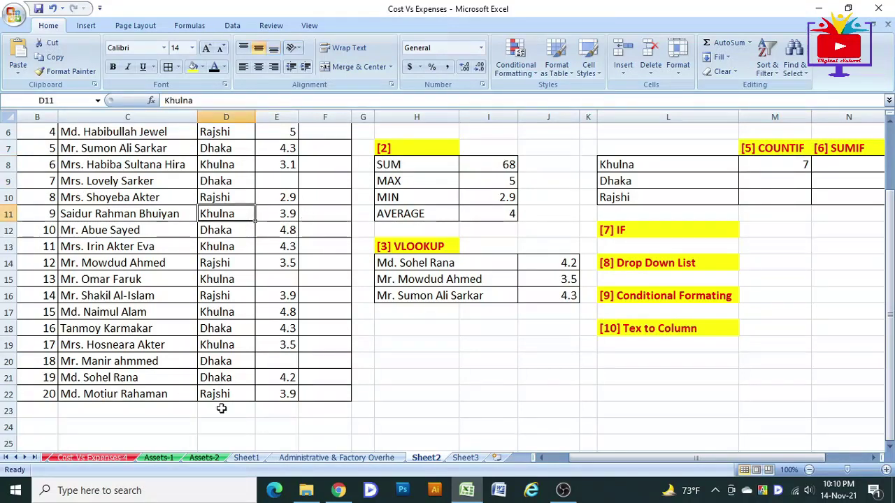
{"action": "left_click", "coordinate": [230, 344]}
{"action": "left_click", "coordinate": [226, 312]}
{"action": "left_click", "coordinate": [226, 279]}
{"action": "left_click", "coordinate": [226, 246]}
{"action": "left_click", "coordinate": [232, 213]}
{"action": "left_click", "coordinate": [234, 165]}
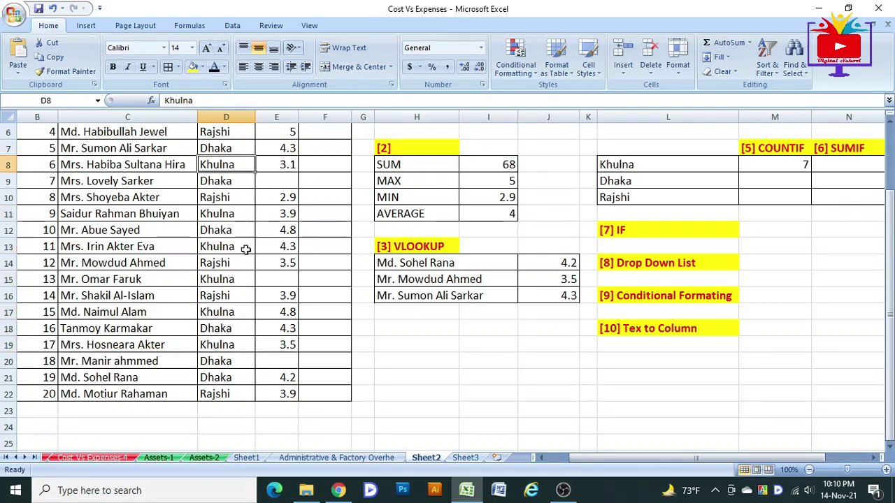
{"action": "scroll", "coordinate": [231, 134], "scroll_direction": "up", "scroll_amount": 1}
{"action": "left_click", "coordinate": [232, 134]}
{"action": "scroll", "coordinate": [300, 276], "scroll_direction": "up", "scroll_amount": 1}
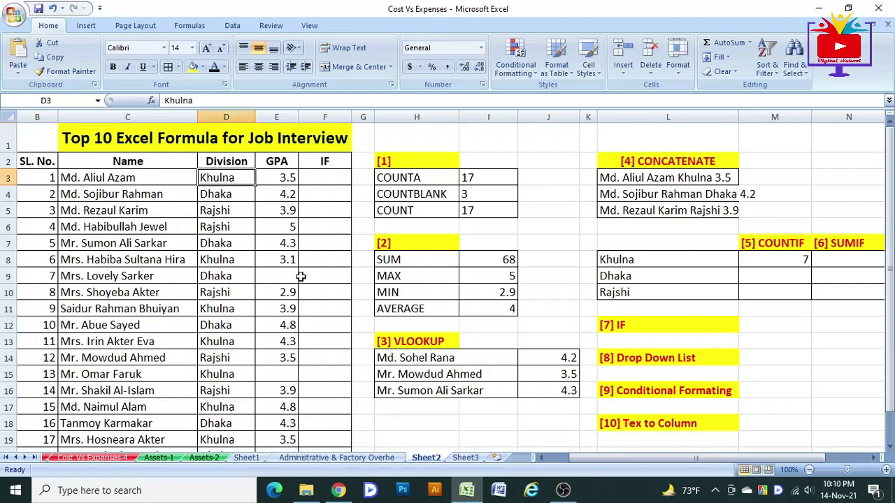
Copy the COUNTIF down to M10, giving Dhaka 7 and Rajshi 6.
{"action": "left_click", "coordinate": [781, 264]}
{"action": "left_click_drag", "start_coordinate": [811, 267], "coordinate": [814, 293]}
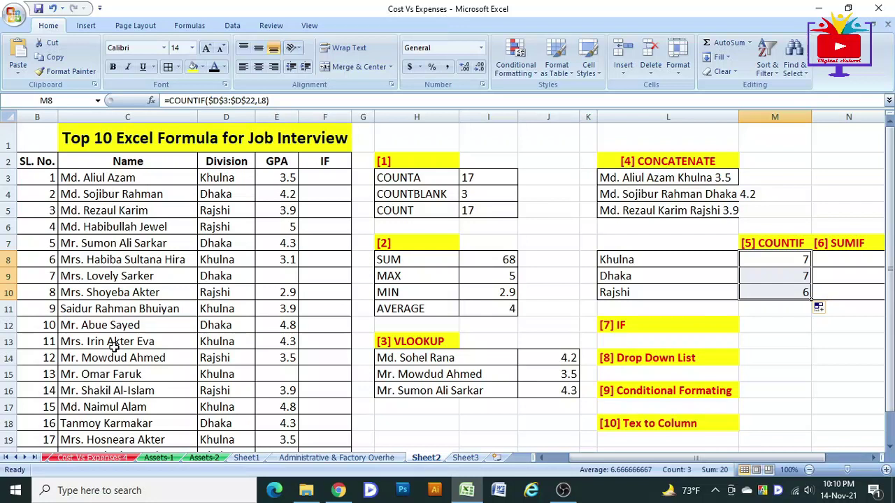
{"action": "left_click_drag", "start_coordinate": [789, 266], "coordinate": [793, 290]}
{"action": "left_click", "coordinate": [834, 262]}
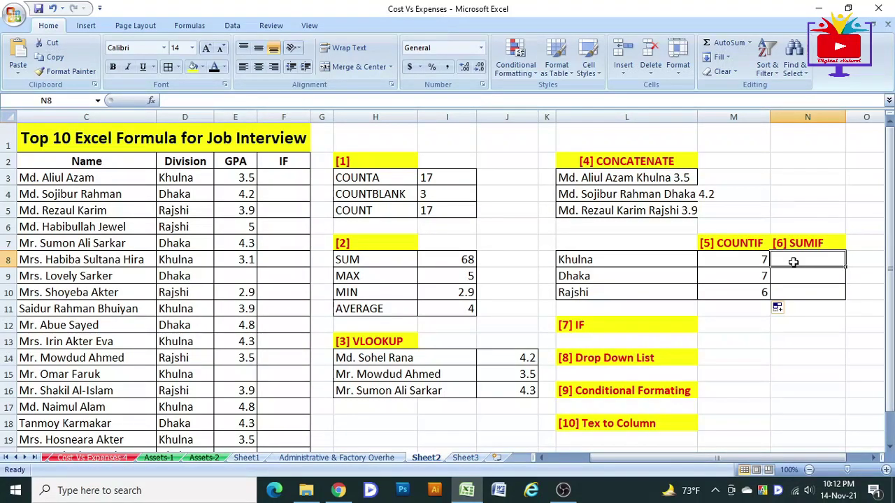
Start =SUMIF in N8 with the absolute $D$3:$D$22 range and L8 as criteria.
{"action": "type", "text": "=s"}
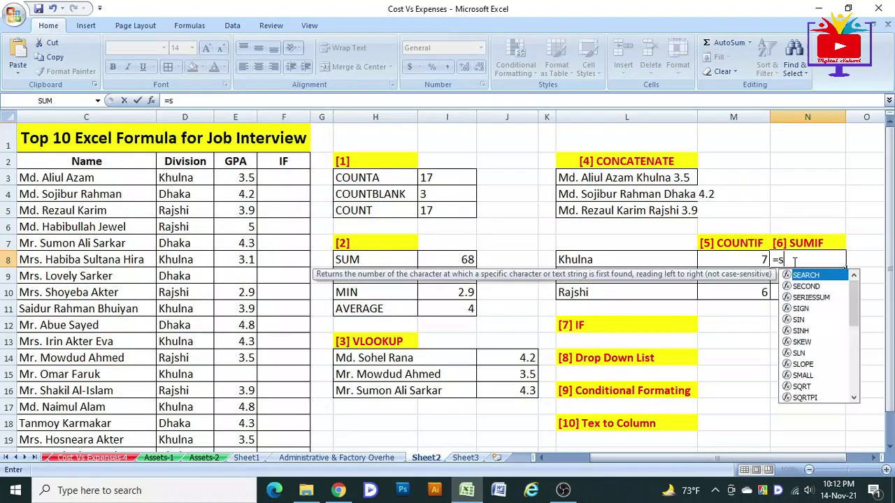
{"action": "type", "text": "um"}
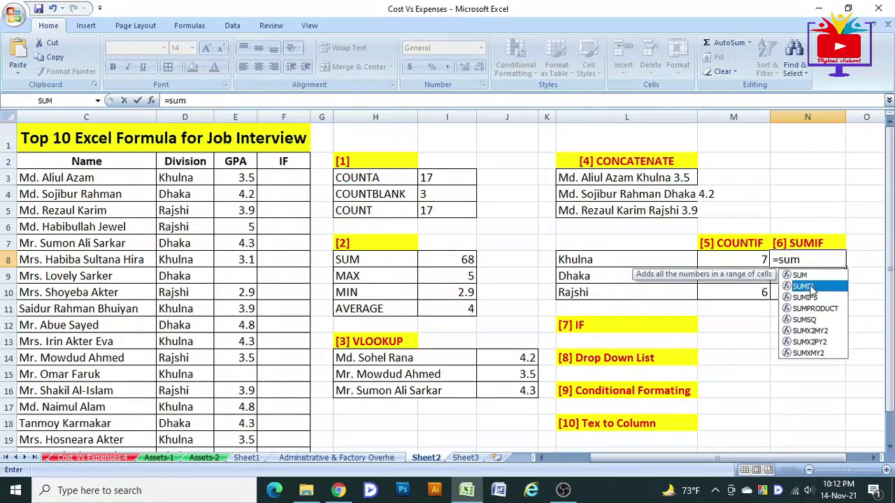
{"action": "double_click", "coordinate": [811, 286]}
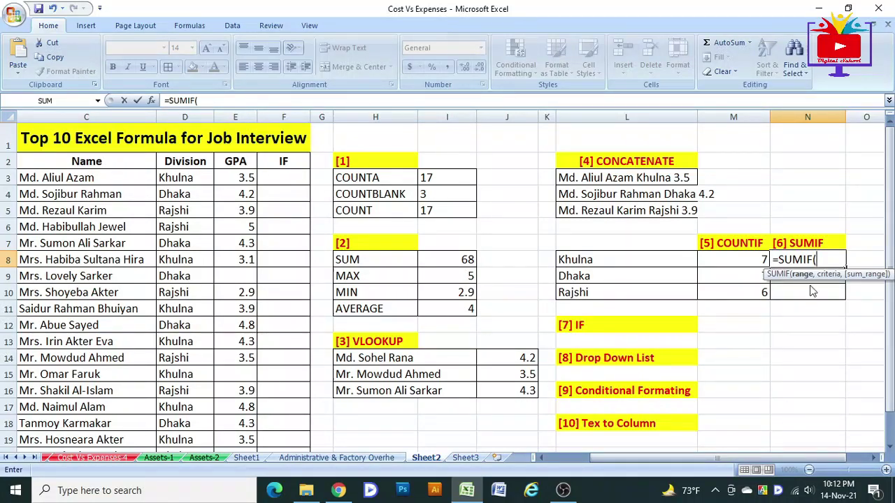
{"action": "mouse_move", "coordinate": [176, 178]}
{"action": "left_mouse_down"}
{"action": "mouse_move", "coordinate": [183, 465]}
{"action": "mouse_move", "coordinate": [184, 424]}
{"action": "left_mouse_up"}
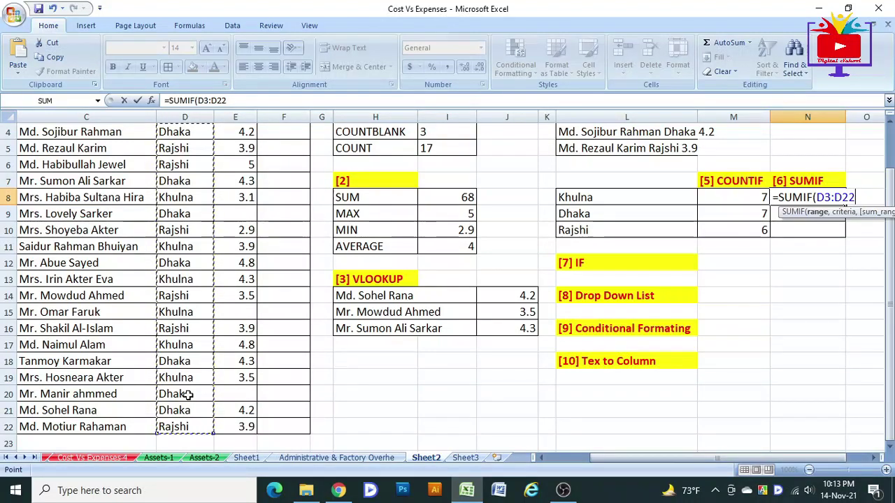
{"action": "key", "text": "F4"}
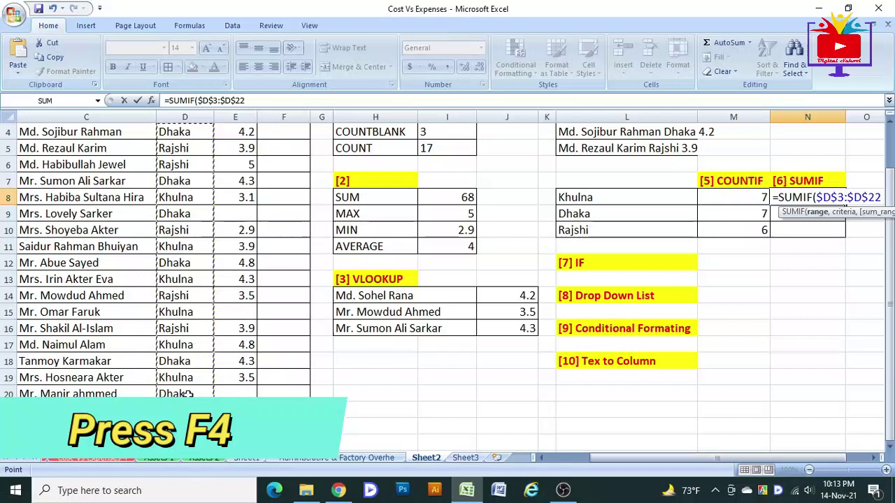
{"action": "type", "text": ","}
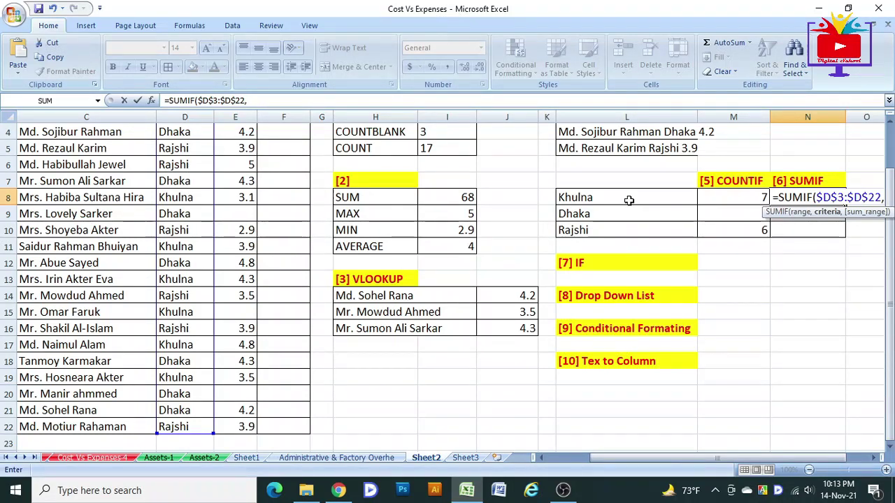
{"action": "left_click", "coordinate": [631, 199]}
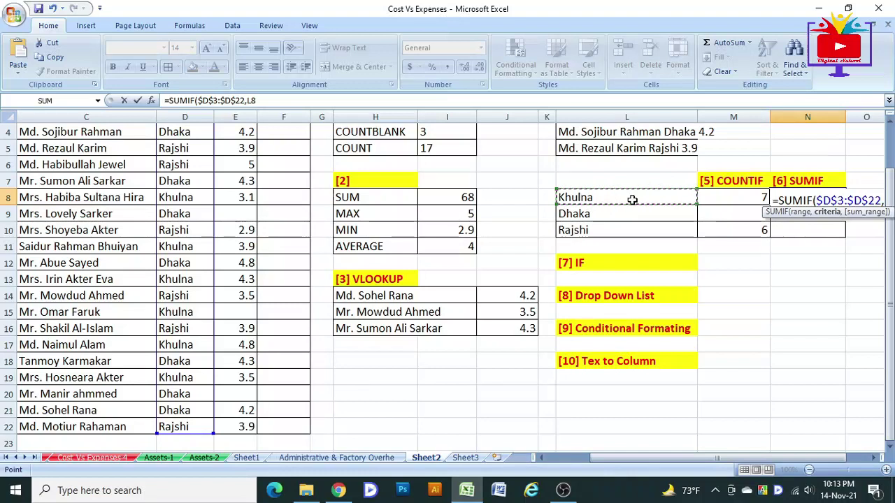
Add the GPA sum range $E$3:$E$22 and finish the SUMIF formula.
{"action": "type", "text": ","}
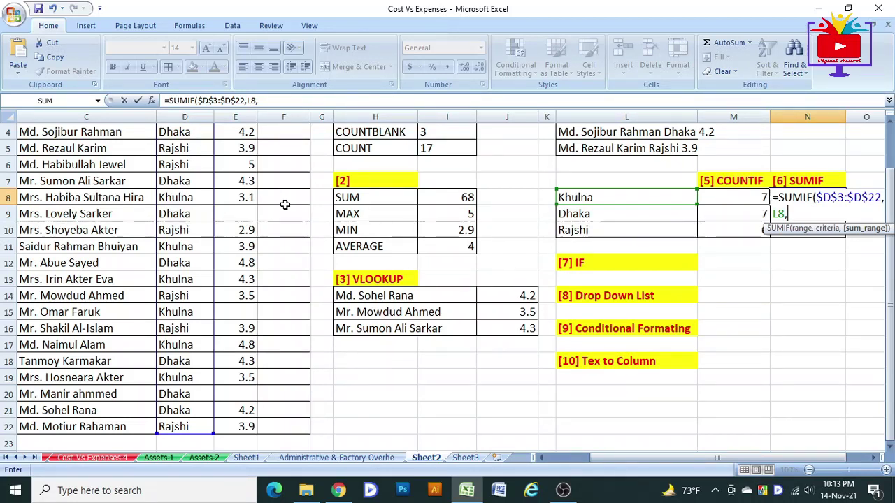
{"action": "scroll", "coordinate": [246, 210], "scroll_direction": "up", "scroll_amount": 1}
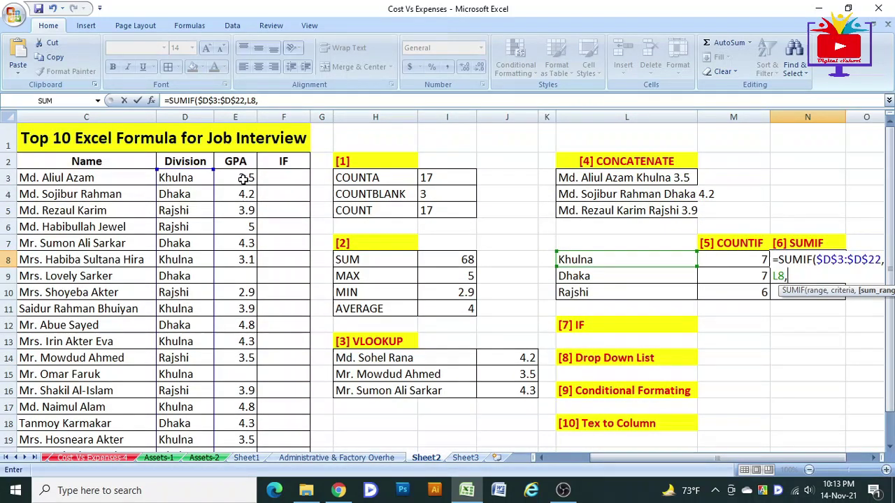
{"action": "mouse_move", "coordinate": [235, 161]}
{"action": "left_mouse_down"}
{"action": "mouse_move", "coordinate": [237, 458]}
{"action": "mouse_move", "coordinate": [237, 428]}
{"action": "left_mouse_up"}
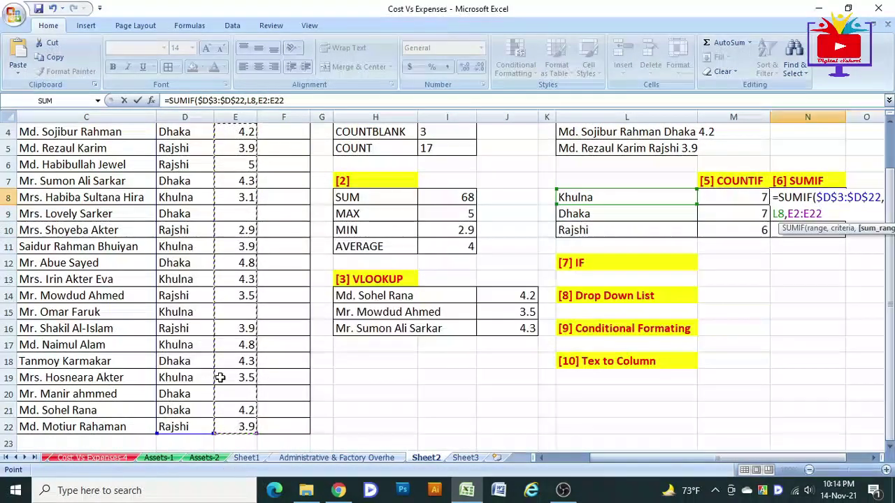
{"action": "scroll", "coordinate": [220, 374], "scroll_direction": "up", "scroll_amount": 1}
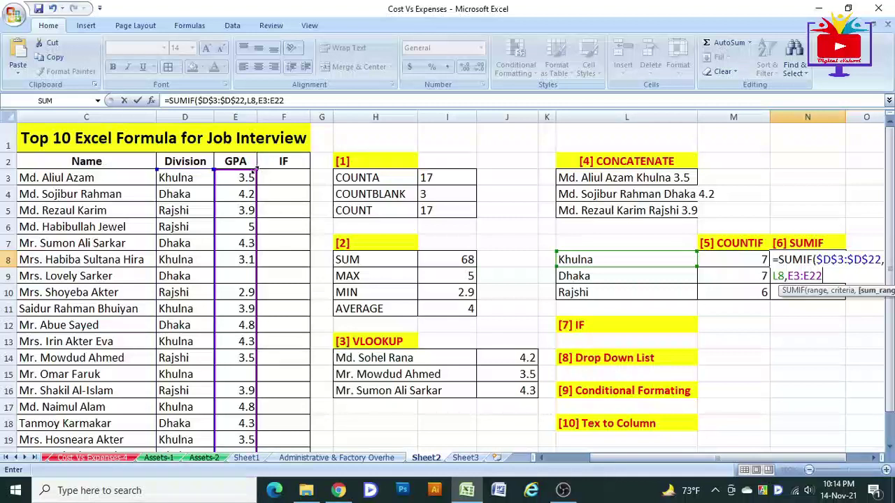
{"action": "left_click_drag", "start_coordinate": [257, 157], "coordinate": [255, 174]}
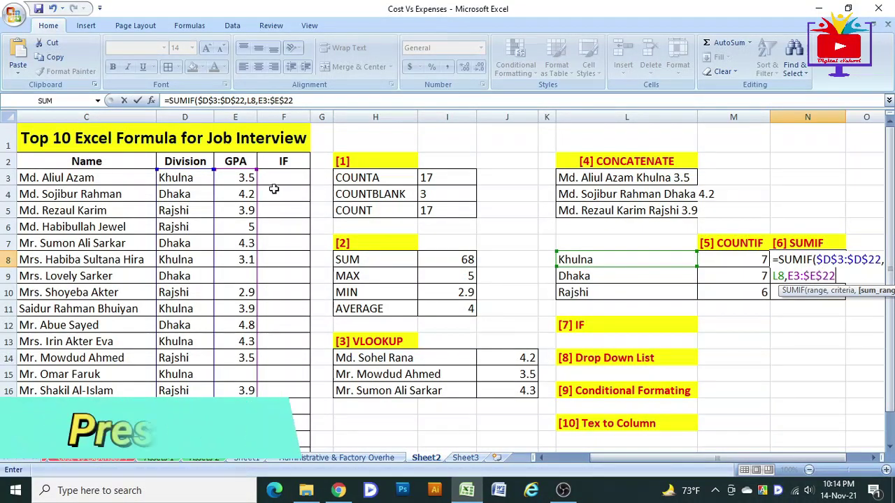
{"action": "key", "text": "F4"}
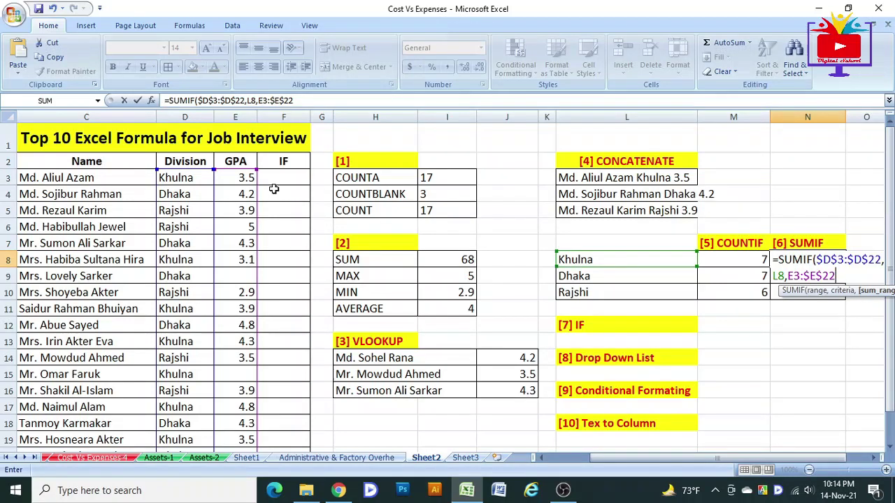
{"action": "key", "text": "Return"}
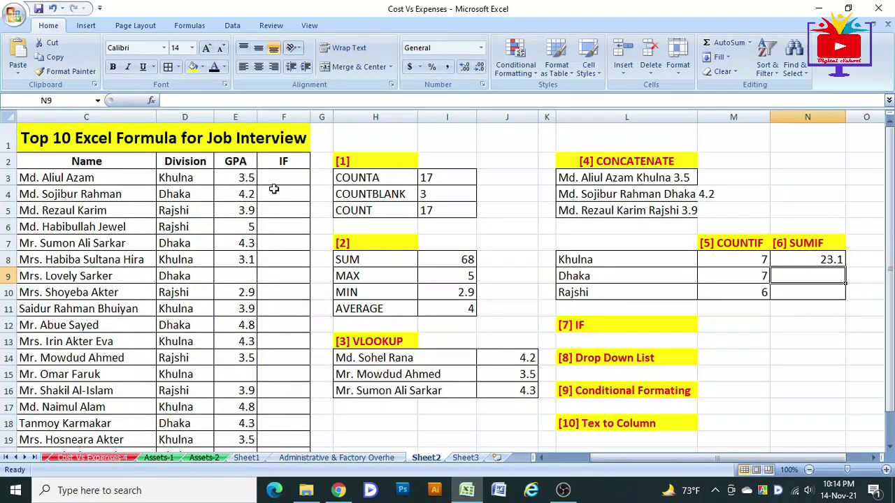
AutoSum the GPA values E3:E22, giving a 68 total below the column.
{"action": "mouse_move", "coordinate": [245, 180]}
{"action": "left_mouse_down"}
{"action": "mouse_move", "coordinate": [253, 407]}
{"action": "mouse_move", "coordinate": [238, 383]}
{"action": "left_mouse_up"}
{"action": "left_click", "coordinate": [713, 43]}
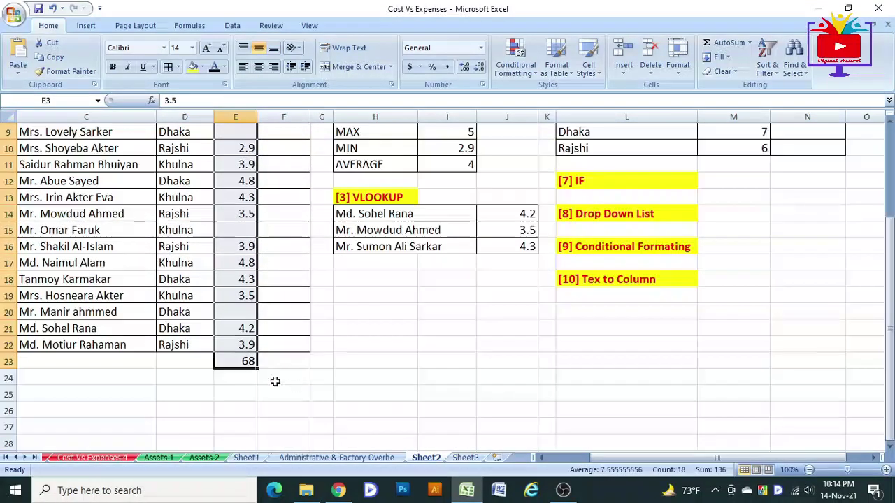
{"action": "left_click", "coordinate": [247, 360]}
{"action": "scroll", "coordinate": [653, 316], "scroll_direction": "up", "scroll_amount": 1}
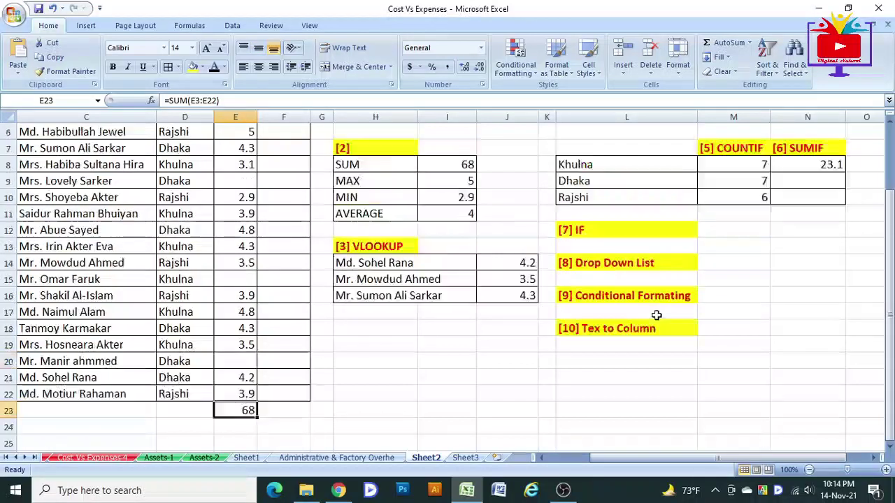
{"action": "scroll", "coordinate": [713, 303], "scroll_direction": "up", "scroll_amount": 1}
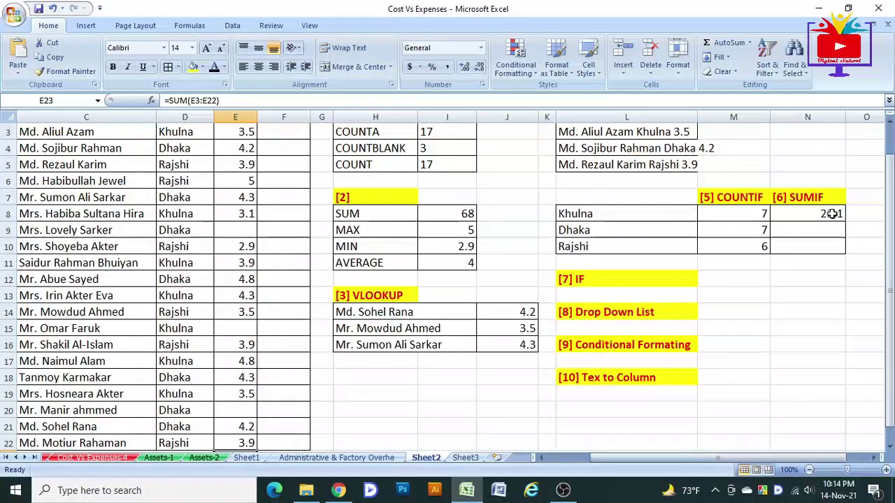
Copy the SUMIF down to N10, giving Dhaka 25.8 and Rajshi 20.4.
{"action": "left_click", "coordinate": [805, 216]}
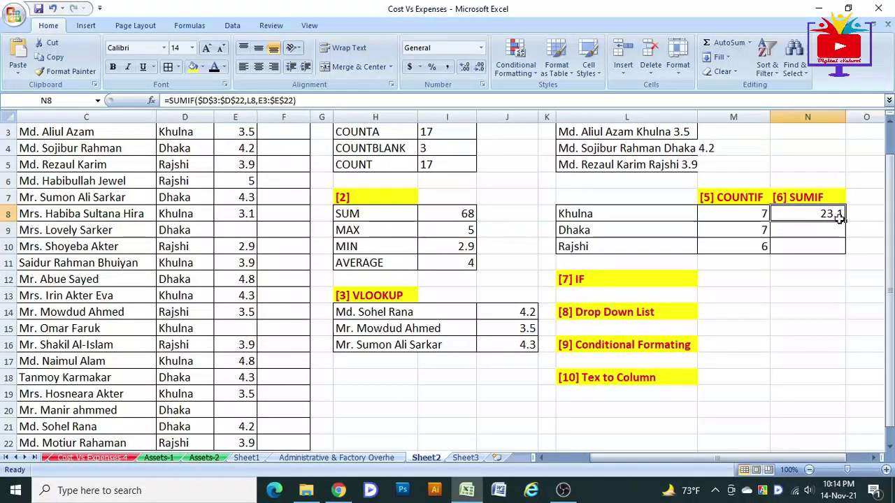
{"action": "left_click_drag", "start_coordinate": [846, 221], "coordinate": [843, 246]}
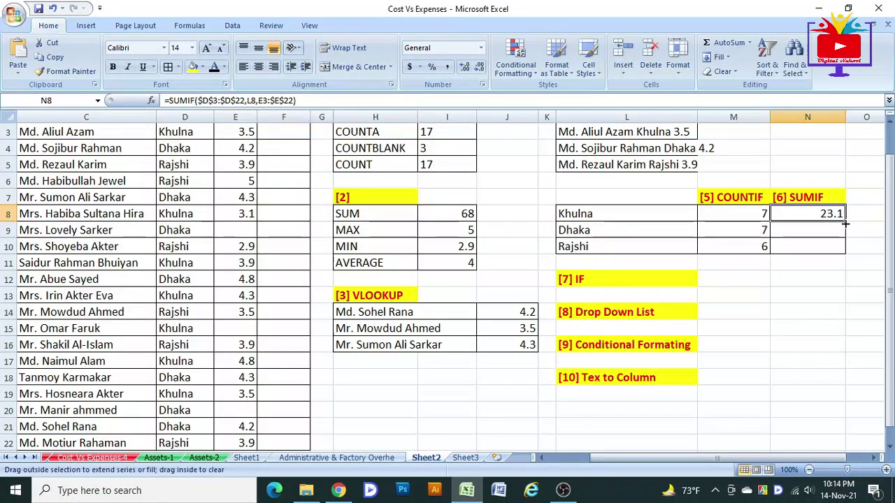
{"action": "scroll", "coordinate": [818, 182], "scroll_direction": "down", "scroll_amount": 1}
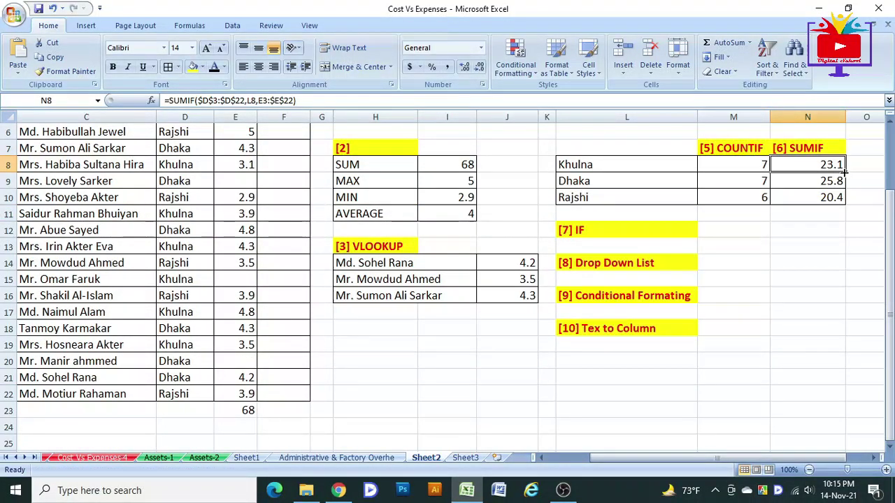
{"action": "left_click_drag", "start_coordinate": [845, 172], "coordinate": [844, 201]}
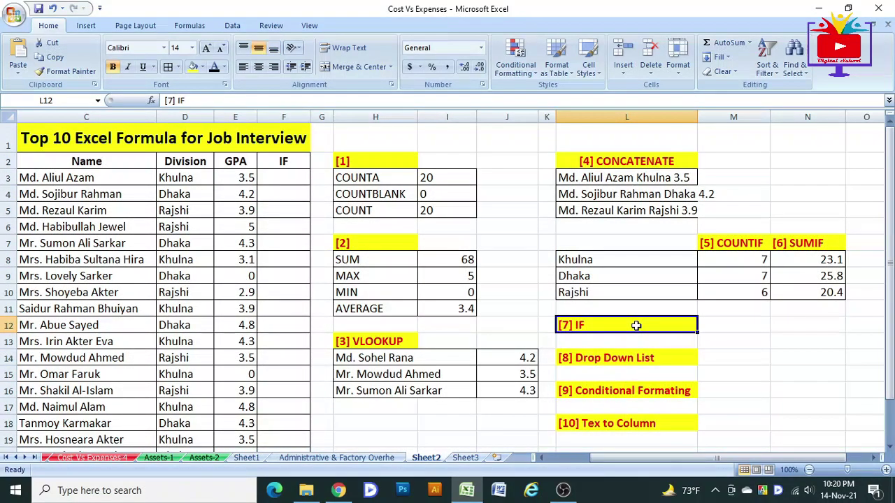
Enter =IF(E3=0, "Re Test","") in F3.
{"action": "left_click", "coordinate": [291, 182]}
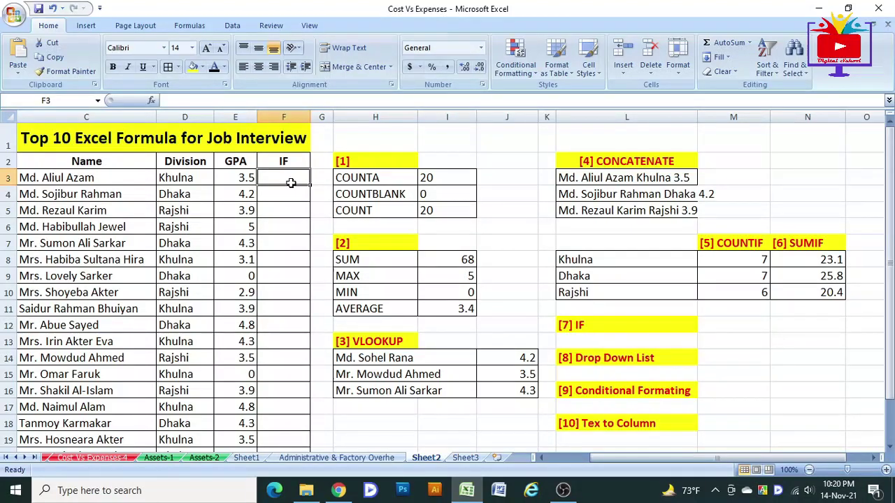
{"action": "type", "text": "=i"}
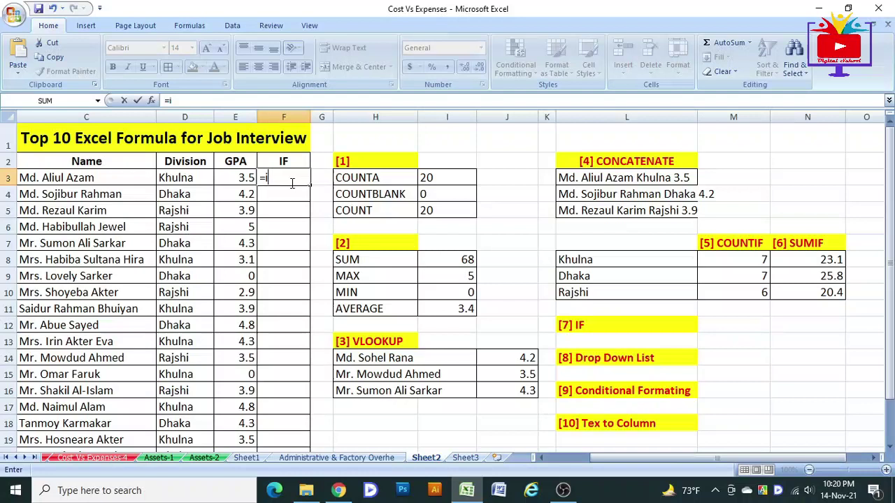
{"action": "type", "text": "f"}
{"action": "double_click", "coordinate": [294, 193]}
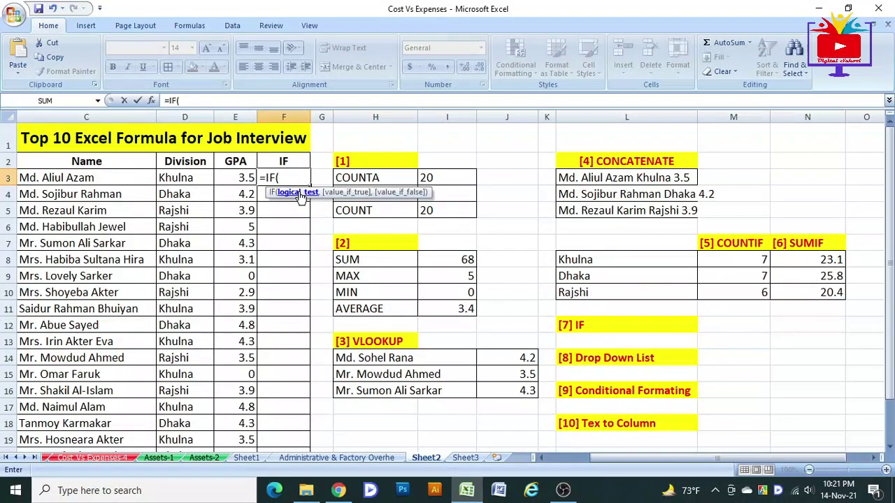
{"action": "left_click", "coordinate": [240, 179]}
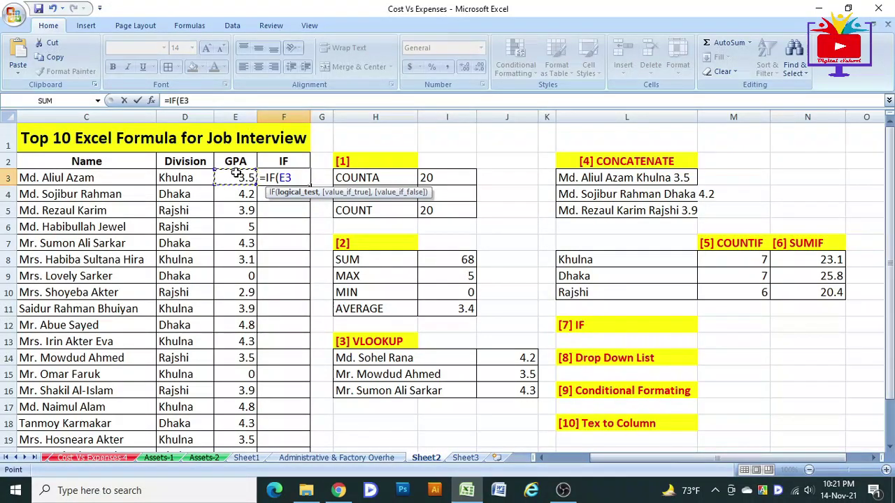
{"action": "type", "text": "=0, \"R"}
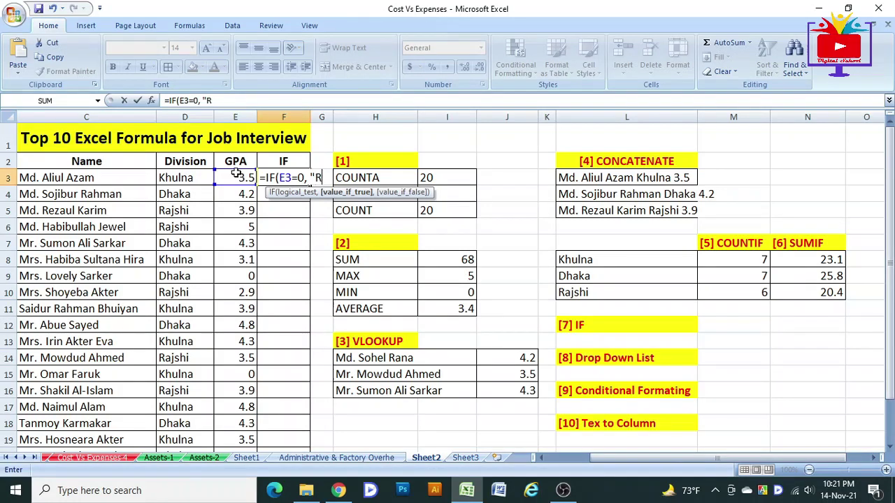
{"action": "type", "text": "e Test\""}
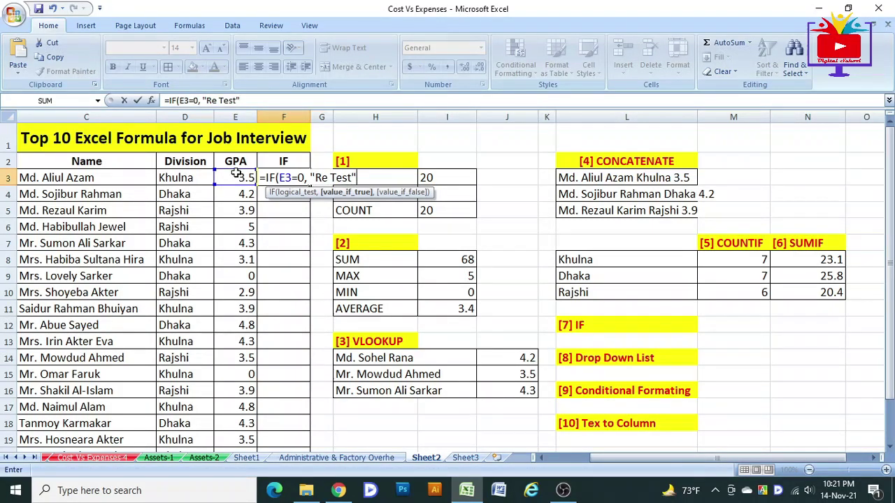
{"action": "type", "text": ","}
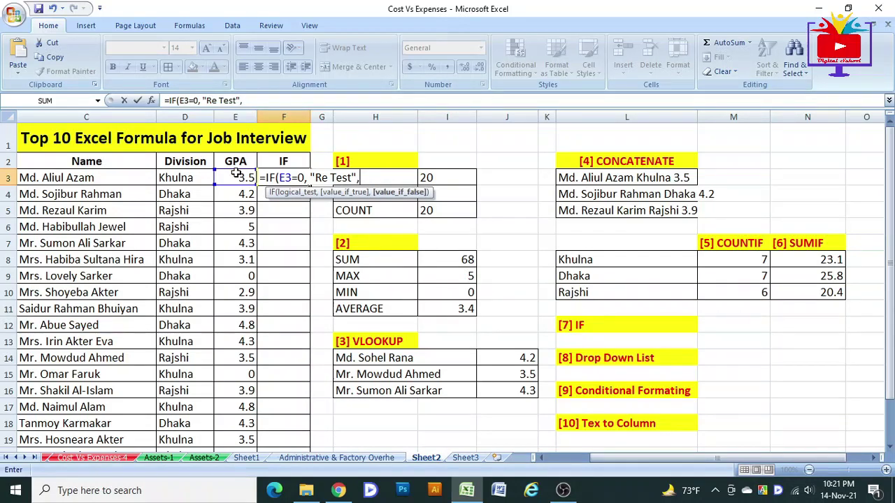
{"action": "type", "text": "\"\""}
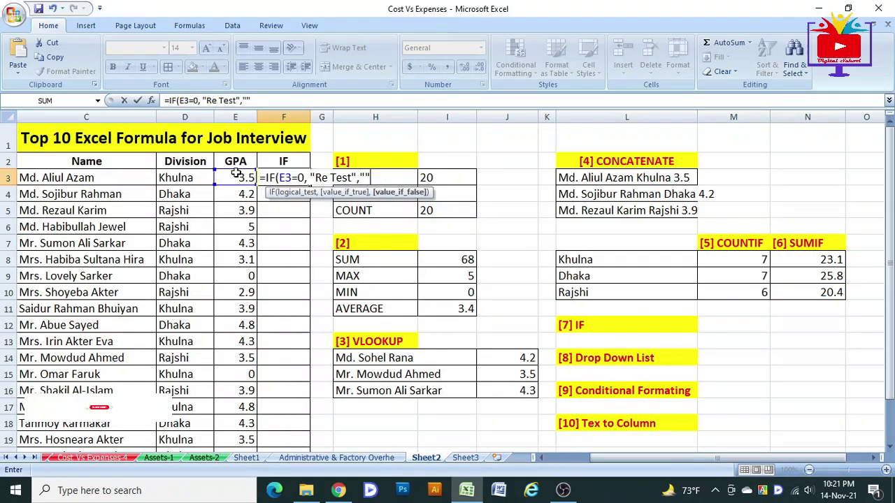
{"action": "type", "text": ")"}
{"action": "key", "text": "Return"}
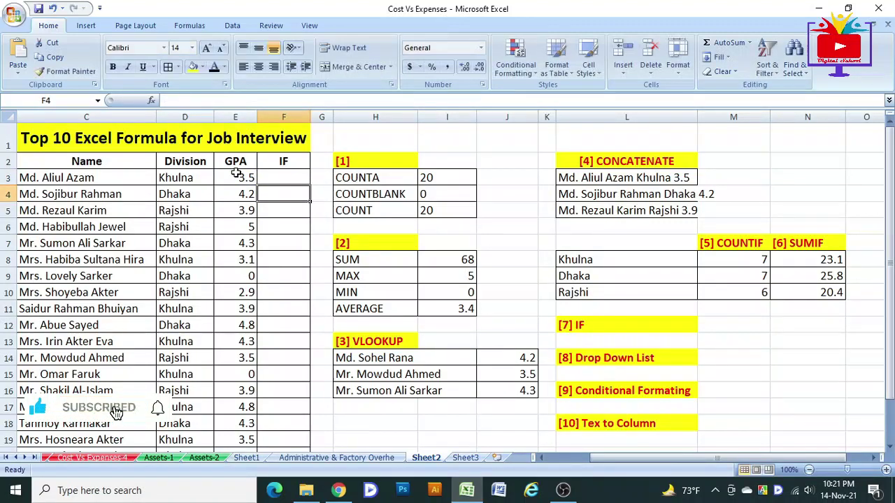
Fill F3's Re Test IF formula down to F22 and check the copied formula in F9.
{"action": "left_click", "coordinate": [289, 179]}
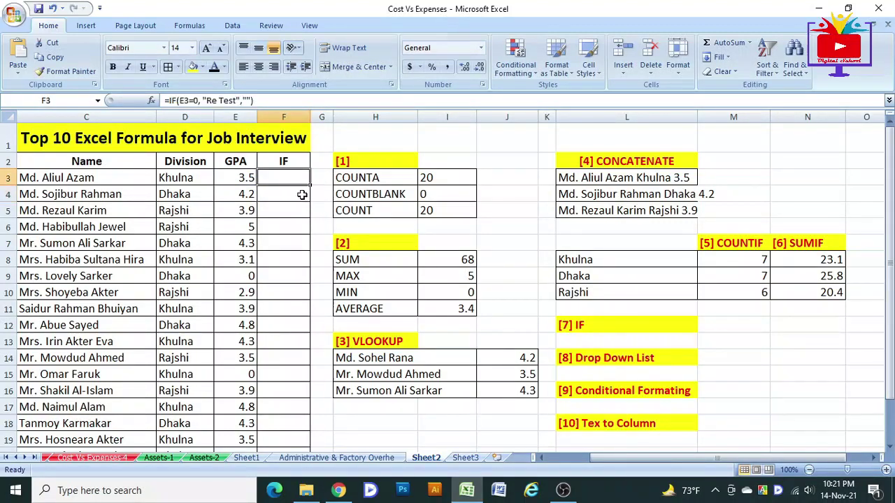
{"action": "mouse_move", "coordinate": [309, 187]}
{"action": "left_mouse_down"}
{"action": "mouse_move", "coordinate": [314, 414]}
{"action": "mouse_move", "coordinate": [305, 408]}
{"action": "left_mouse_up"}
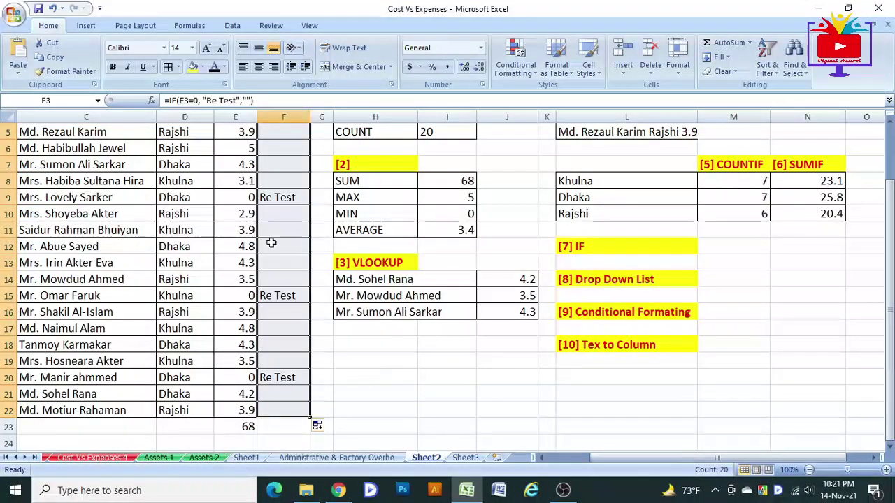
{"action": "left_click", "coordinate": [248, 199]}
{"action": "double_click", "coordinate": [280, 198]}
{"action": "key", "text": "Return"}
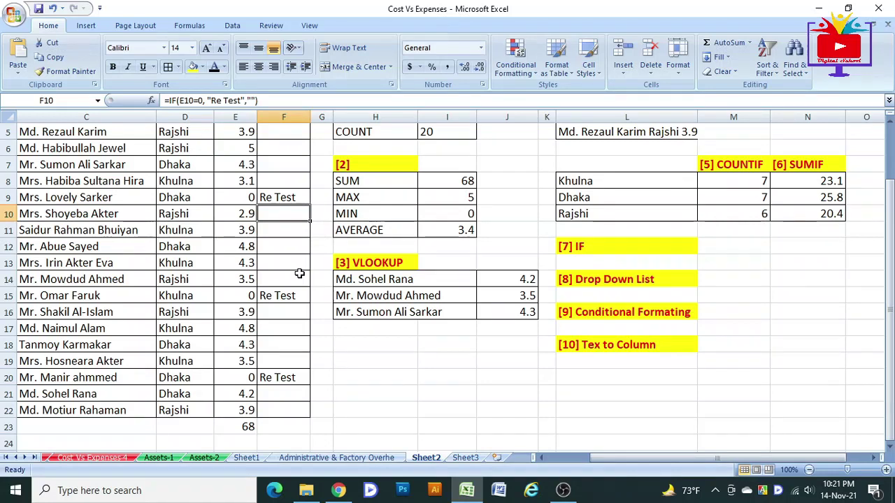
{"action": "left_click", "coordinate": [643, 282]}
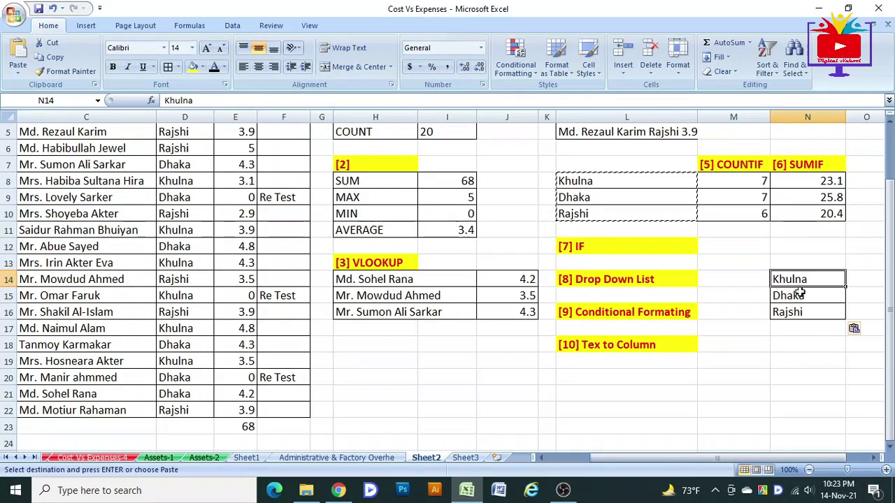
Paste Khulna, Dhaka and Rajshi into N14:N16 and clear the copy marquee.
{"action": "left_click", "coordinate": [797, 296]}
{"action": "key", "text": "Escape"}
{"action": "left_click", "coordinate": [741, 280]}
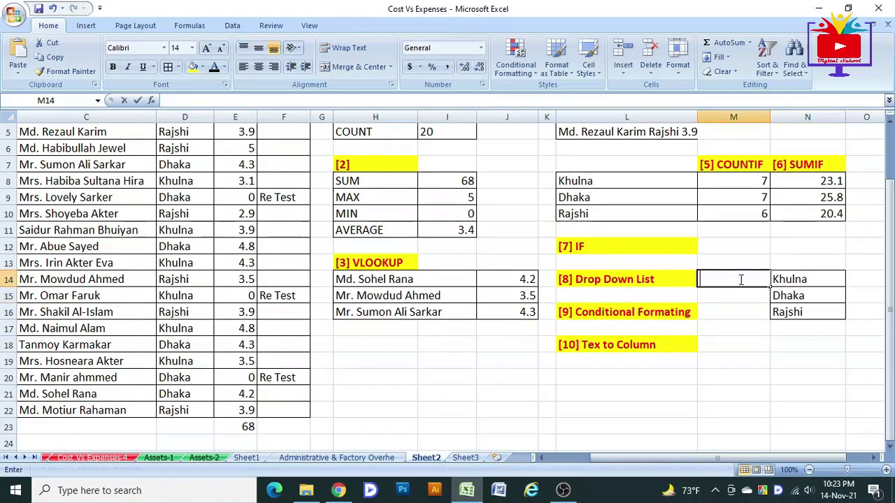
{"action": "key", "text": "Down"}
{"action": "key", "text": "Down"}
{"action": "key", "text": "Down"}
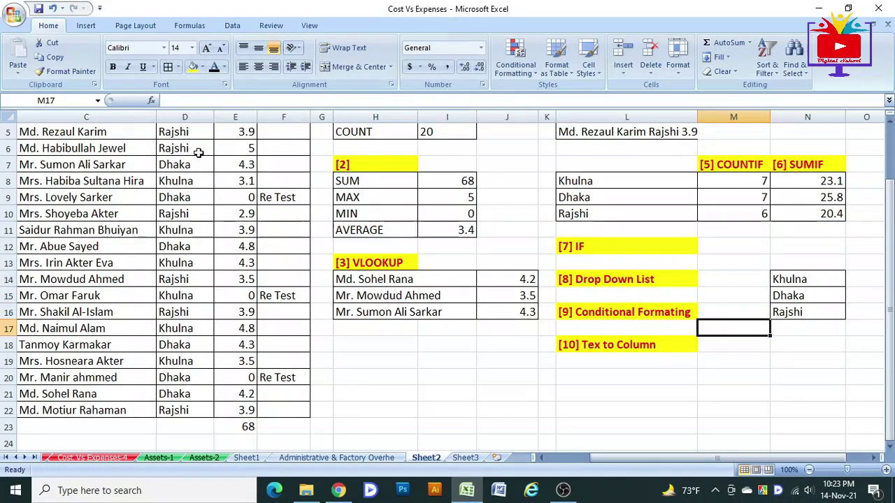
Review the Division entries, select L8 and bring up the Data tools.
{"action": "left_click_drag", "start_coordinate": [178, 132], "coordinate": [178, 410]}
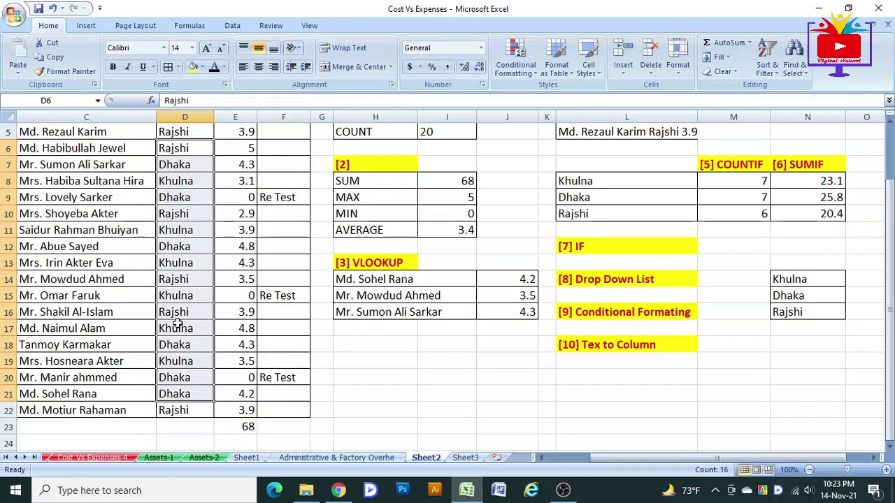
{"action": "left_click", "coordinate": [182, 230]}
{"action": "left_click", "coordinate": [178, 183]}
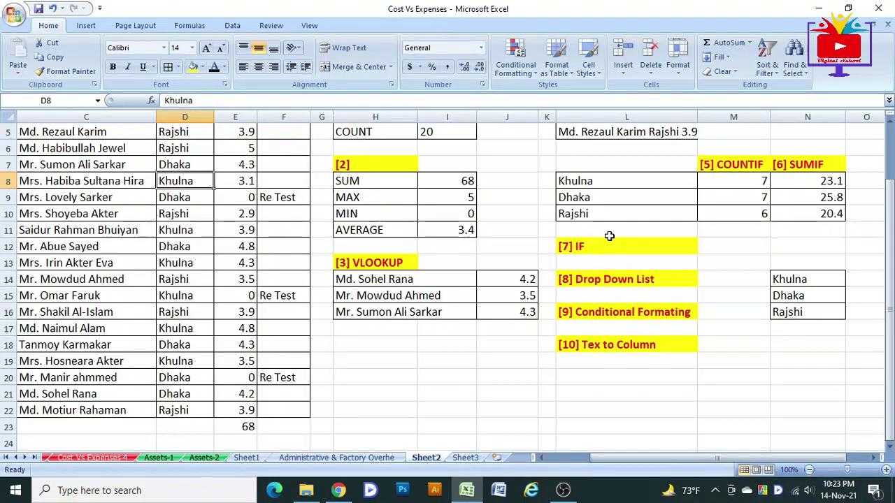
{"action": "left_click", "coordinate": [605, 180]}
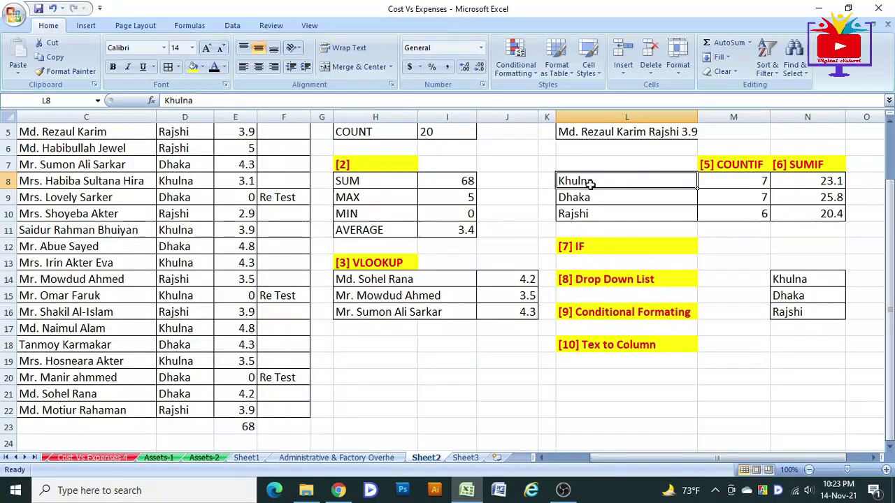
{"action": "left_click", "coordinate": [234, 26]}
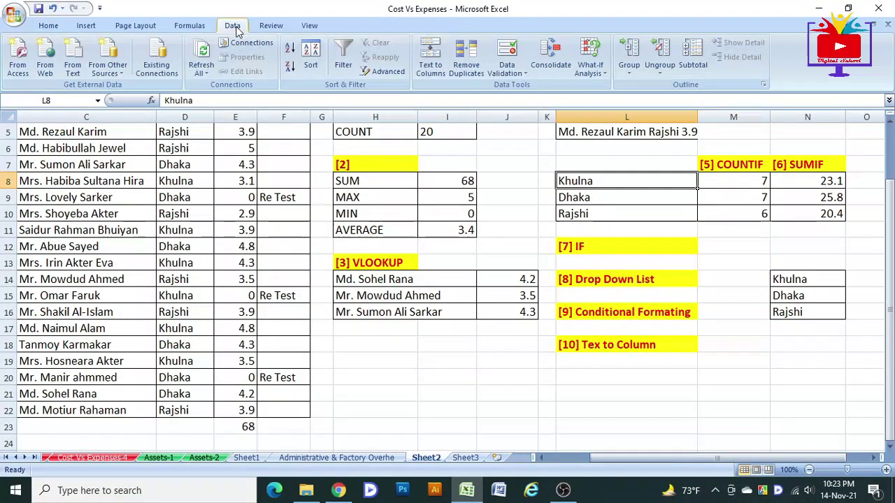
Add List data validation to L8 using the Khulna, Dhaka, Rajshi values in N14:N16.
{"action": "left_click", "coordinate": [524, 73]}
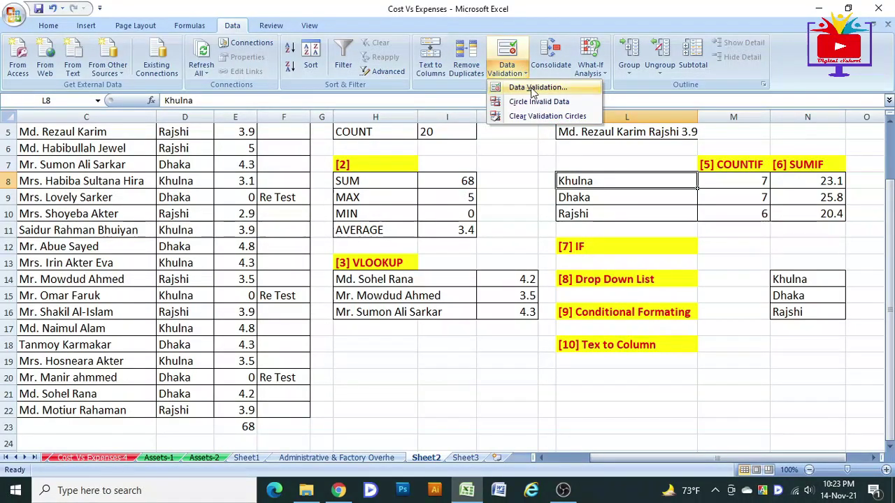
{"action": "left_click", "coordinate": [536, 89]}
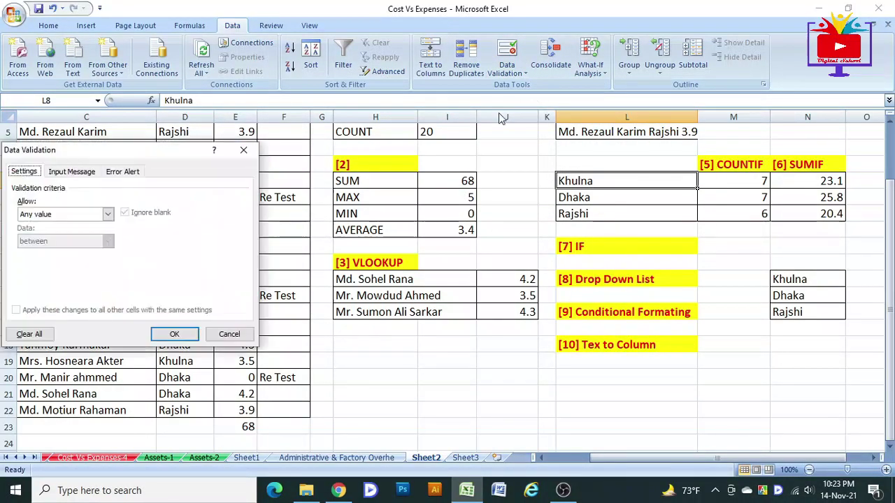
{"action": "left_click_drag", "start_coordinate": [186, 147], "coordinate": [400, 75]}
{"action": "left_click", "coordinate": [357, 138]}
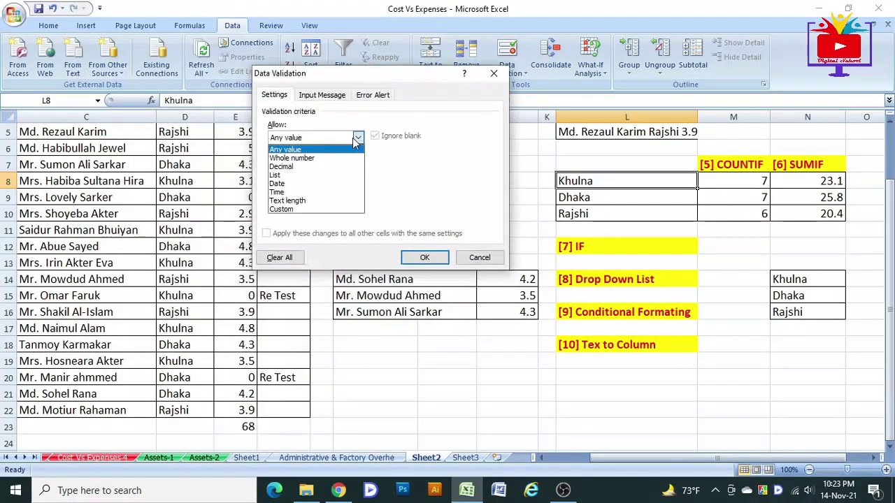
{"action": "left_click", "coordinate": [295, 175]}
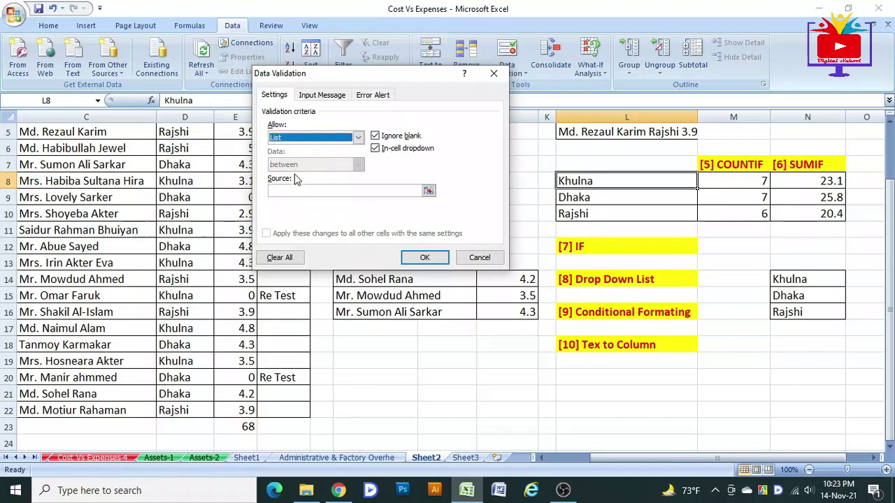
{"action": "left_click", "coordinate": [334, 190]}
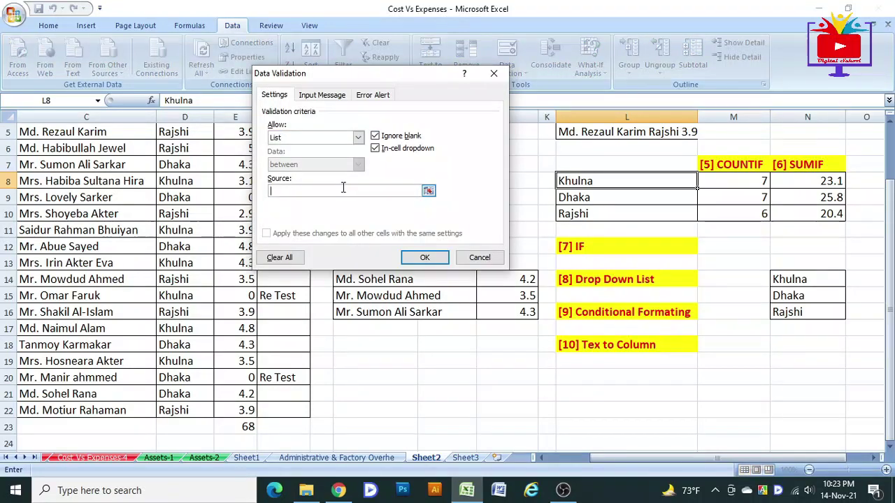
{"action": "left_click_drag", "start_coordinate": [803, 279], "coordinate": [806, 312]}
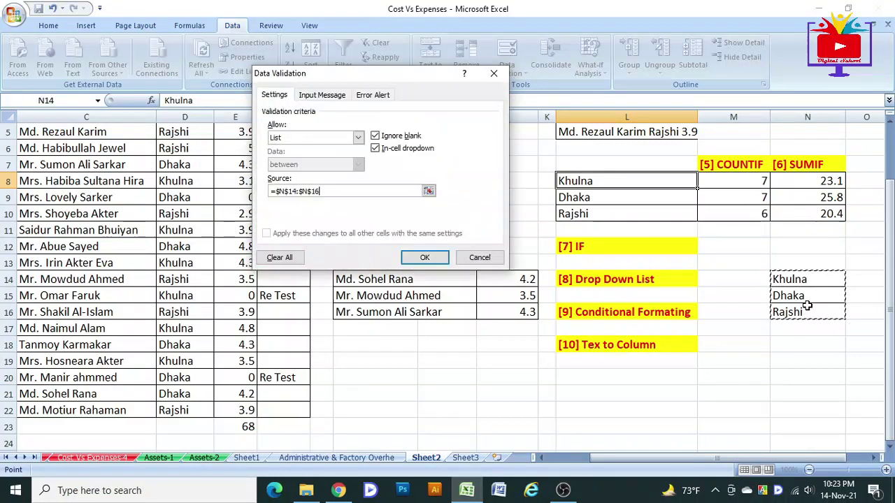
{"action": "left_click", "coordinate": [425, 257]}
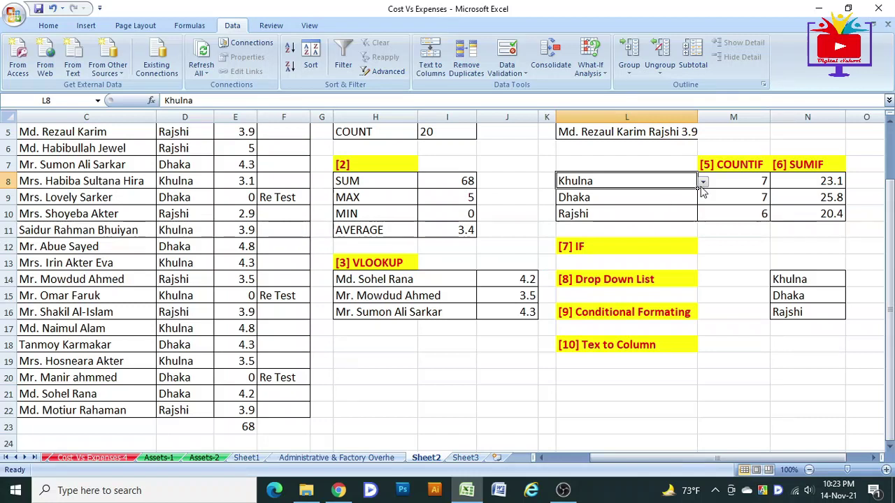
Confirm L8 rejects the invalid entry 'dgdrgdgv' and keeps Khulna.
{"action": "left_click", "coordinate": [708, 180]}
{"action": "left_click", "coordinate": [664, 182]}
{"action": "type", "text": "dgdrgdgv"}
{"action": "key", "text": "Return"}
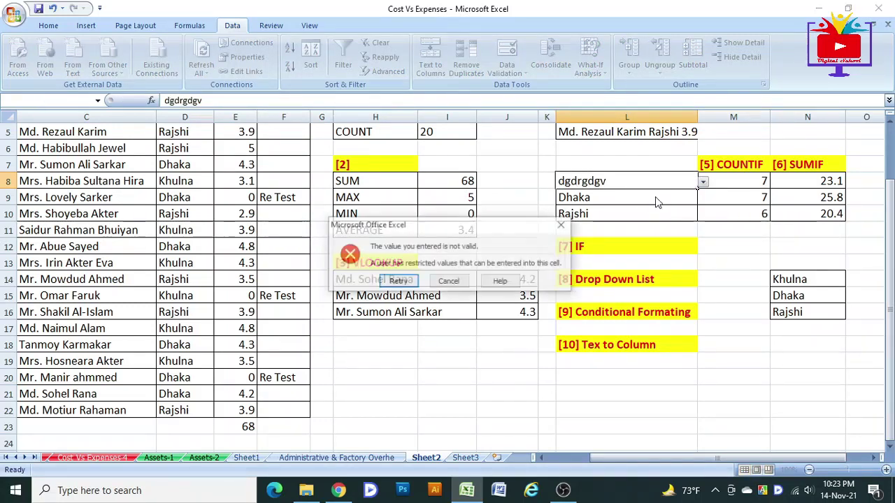
{"action": "left_click", "coordinate": [451, 285]}
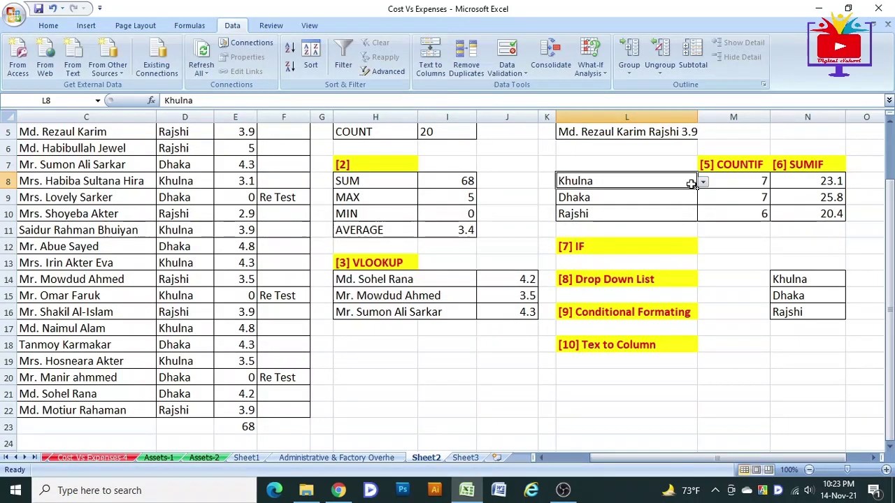
Pick Dhaka from L8's drop-down list.
{"action": "left_click", "coordinate": [703, 182]}
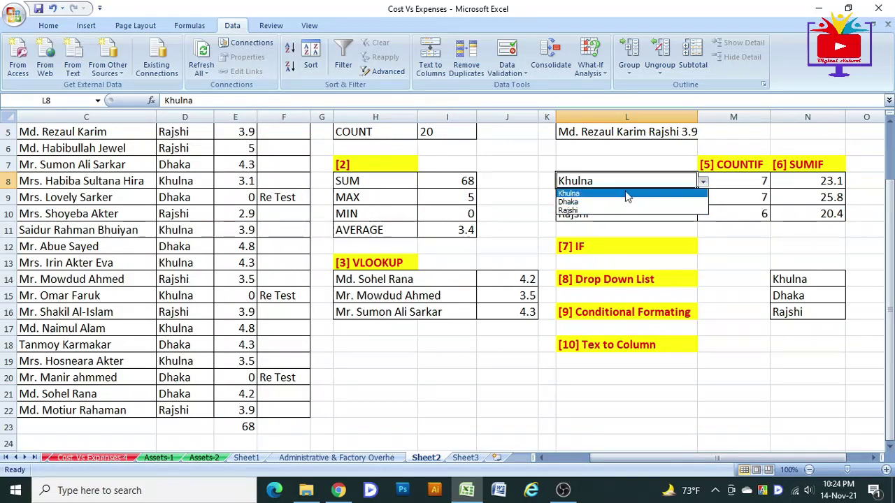
{"action": "left_click", "coordinate": [587, 202]}
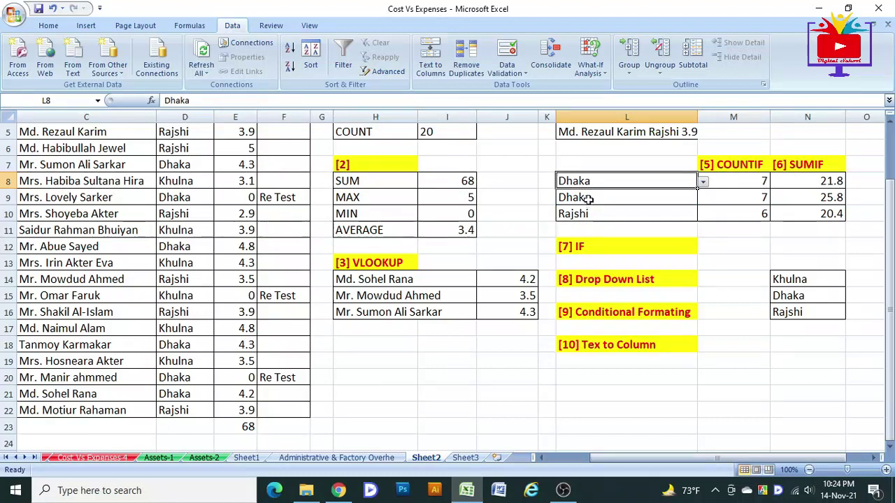
{"action": "left_click", "coordinate": [703, 182]}
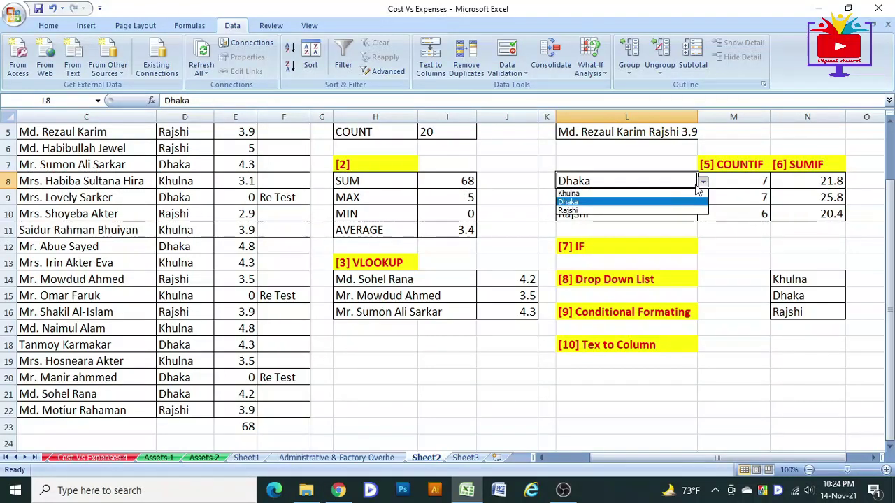
{"action": "left_click", "coordinate": [705, 183]}
{"action": "left_click", "coordinate": [708, 184]}
Copy L8's drop-down down through L10, then set L8 back to Khulna.
{"action": "left_click", "coordinate": [679, 180]}
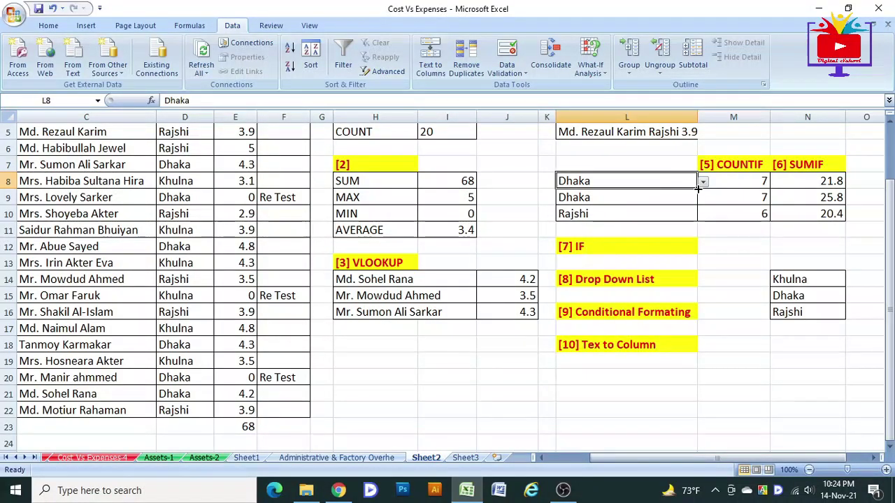
{"action": "left_click_drag", "start_coordinate": [697, 188], "coordinate": [699, 218]}
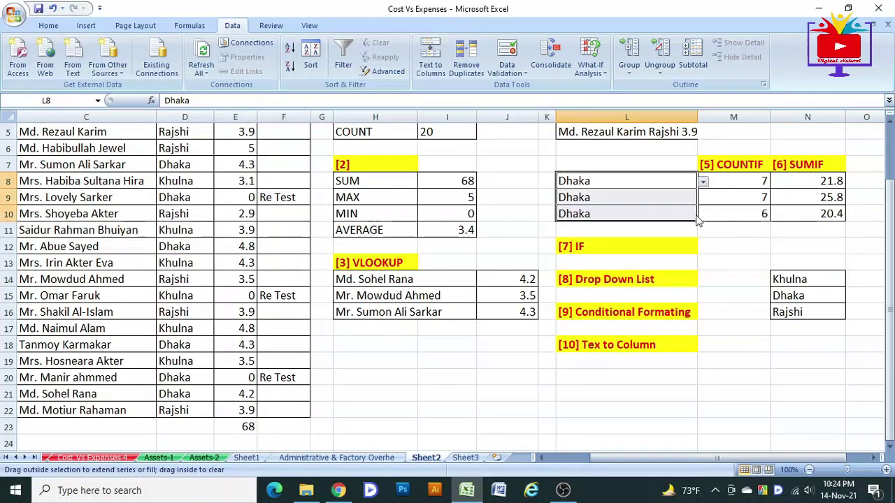
{"action": "left_click", "coordinate": [667, 211]}
{"action": "left_click", "coordinate": [654, 183]}
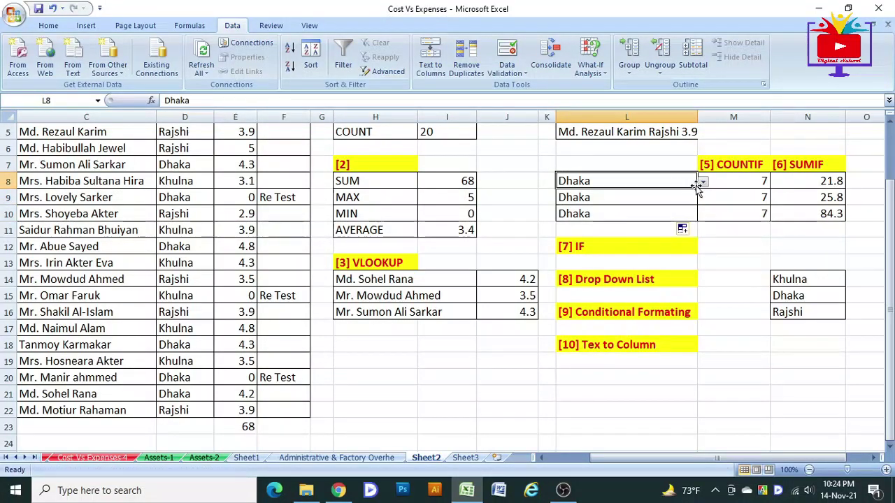
{"action": "left_click", "coordinate": [703, 182]}
{"action": "left_click", "coordinate": [650, 193]}
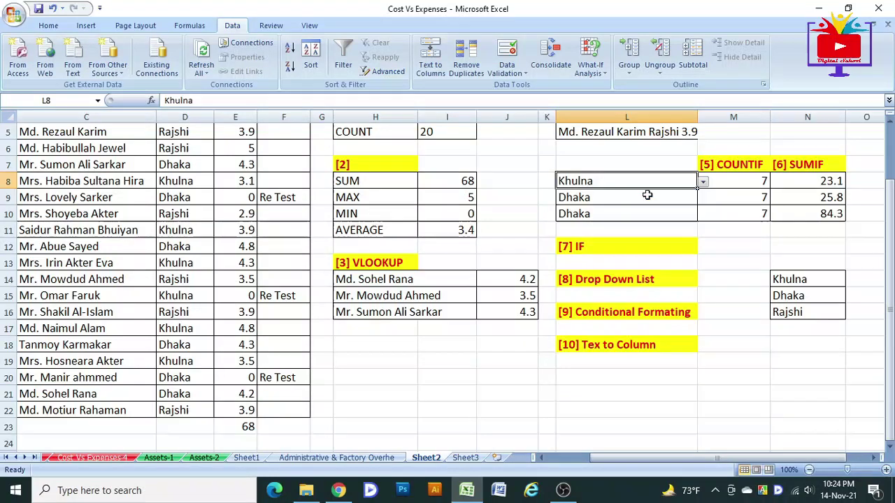
Set L10's drop-down to Rajshi.
{"action": "left_click", "coordinate": [691, 200]}
{"action": "left_click", "coordinate": [692, 216]}
{"action": "left_click", "coordinate": [702, 215]}
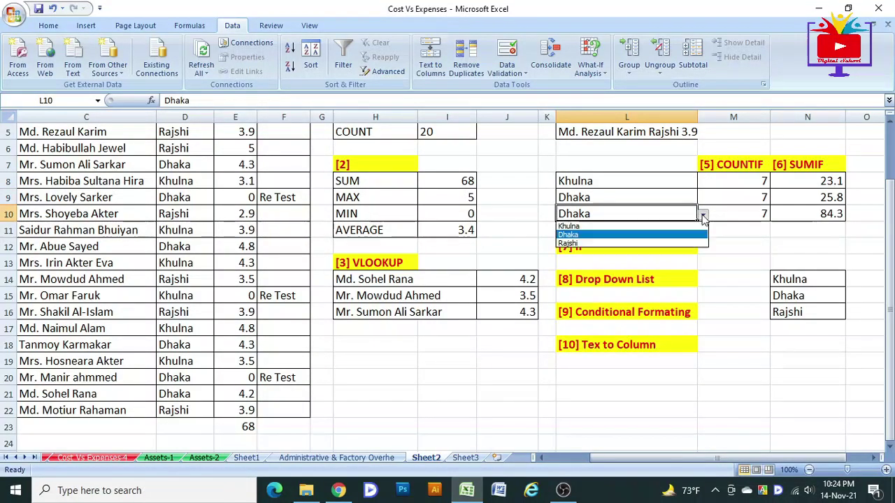
{"action": "left_click", "coordinate": [633, 243]}
{"action": "left_click", "coordinate": [694, 244]}
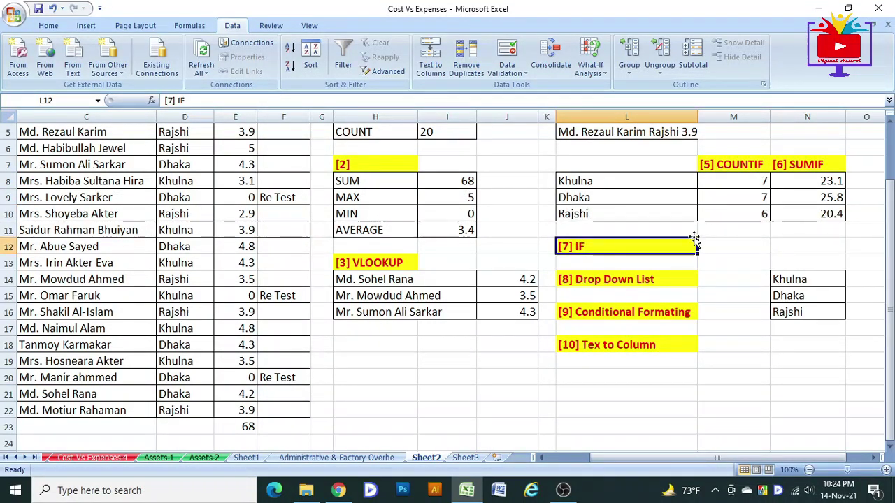
Set L9 to Rajshi and check the COUNTIF and SUMIF results in M9 and N9.
{"action": "left_click", "coordinate": [684, 201]}
{"action": "left_click", "coordinate": [703, 201]}
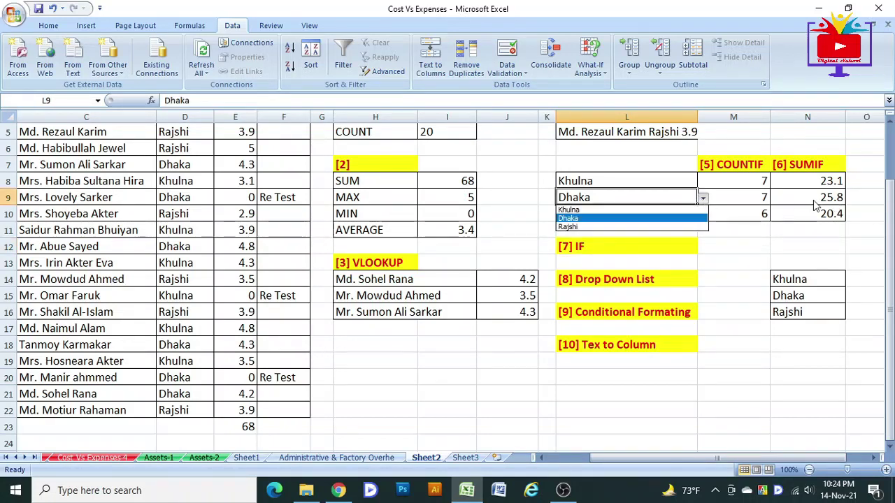
{"action": "left_click", "coordinate": [591, 226]}
{"action": "left_click", "coordinate": [741, 199]}
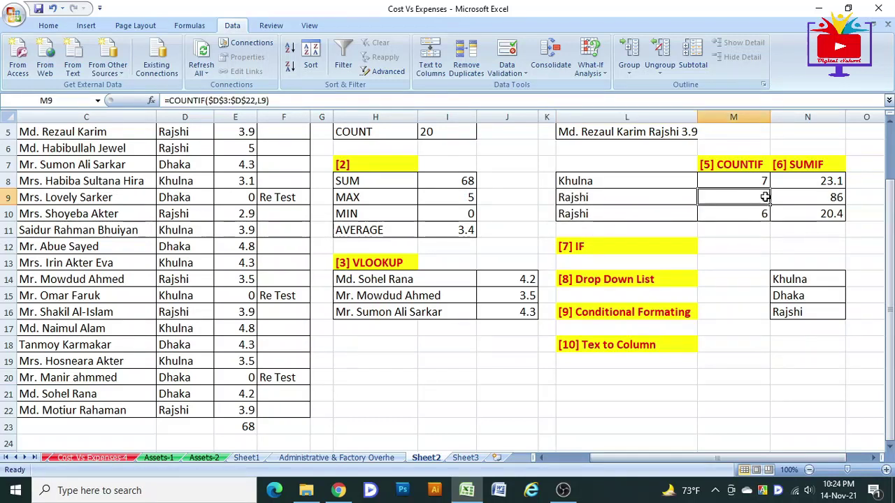
{"action": "left_click", "coordinate": [808, 198]}
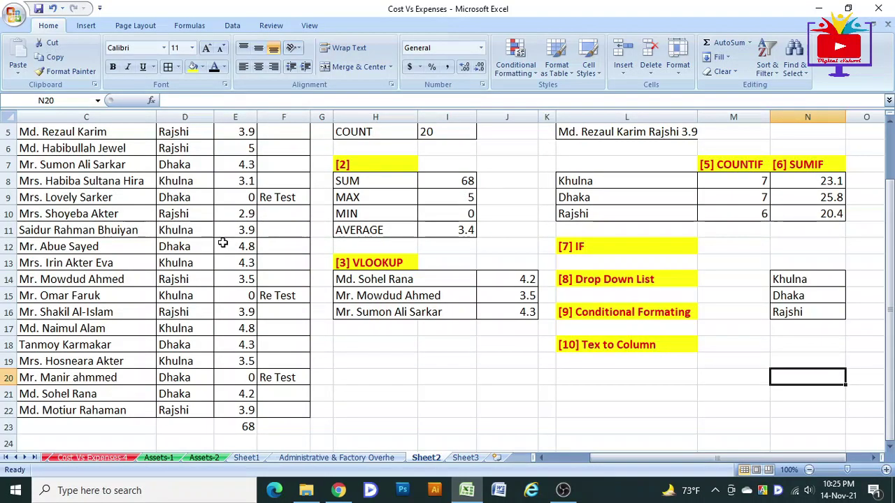
Add a Greater Than 4 rule to the GPA column with Light Red Fill and Dark Red Text.
{"action": "scroll", "coordinate": [222, 242], "scroll_direction": "up", "scroll_amount": 2}
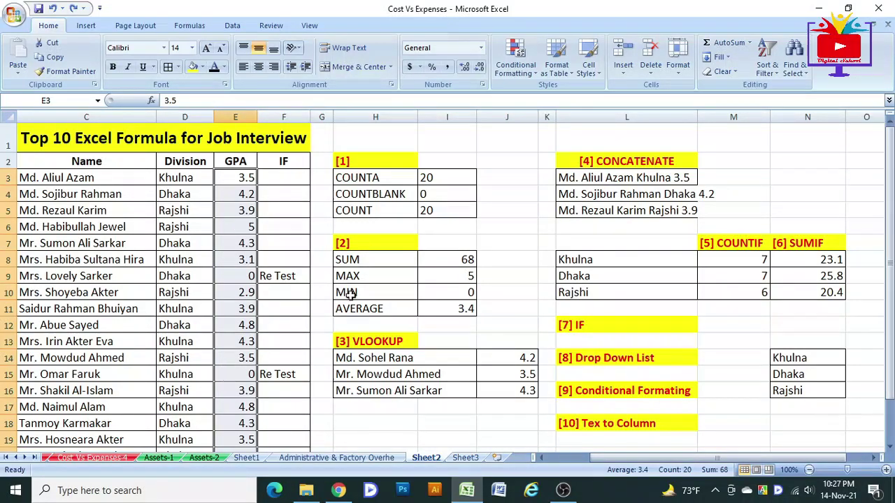
{"action": "left_click", "coordinate": [526, 73]}
{"action": "mouse_move", "coordinate": [542, 97]}
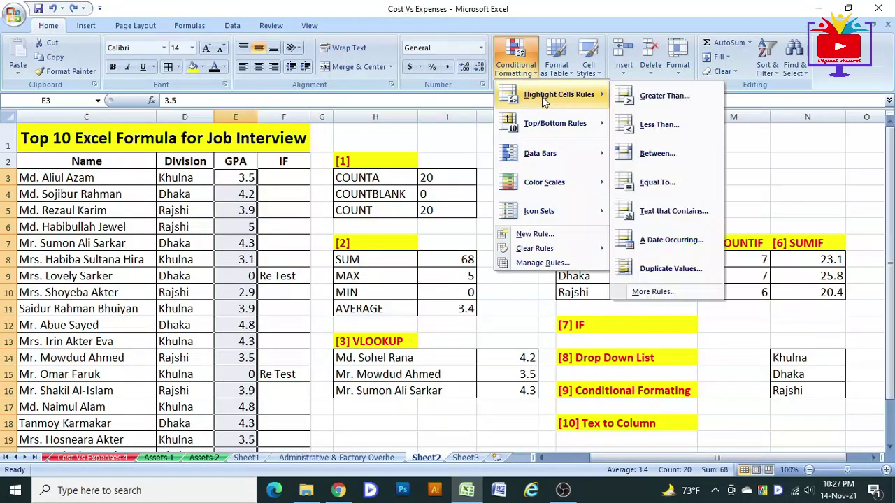
{"action": "left_click", "coordinate": [665, 96]}
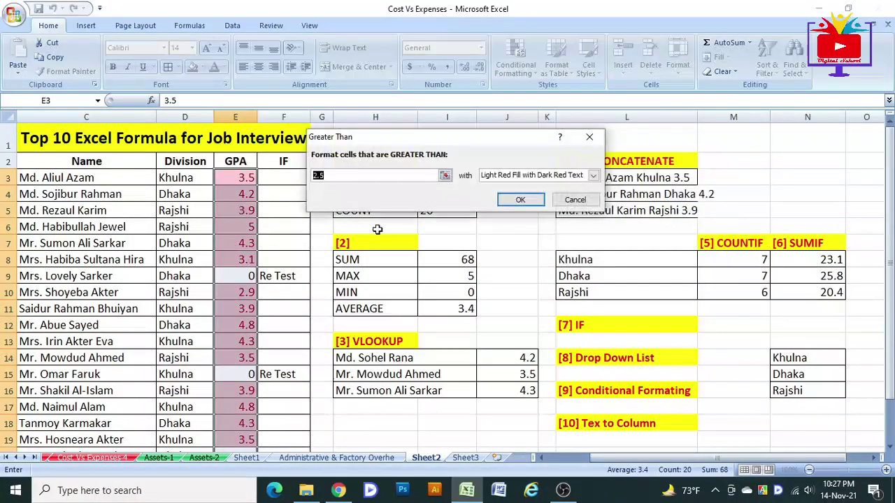
{"action": "left_click_drag", "start_coordinate": [409, 138], "coordinate": [479, 137]}
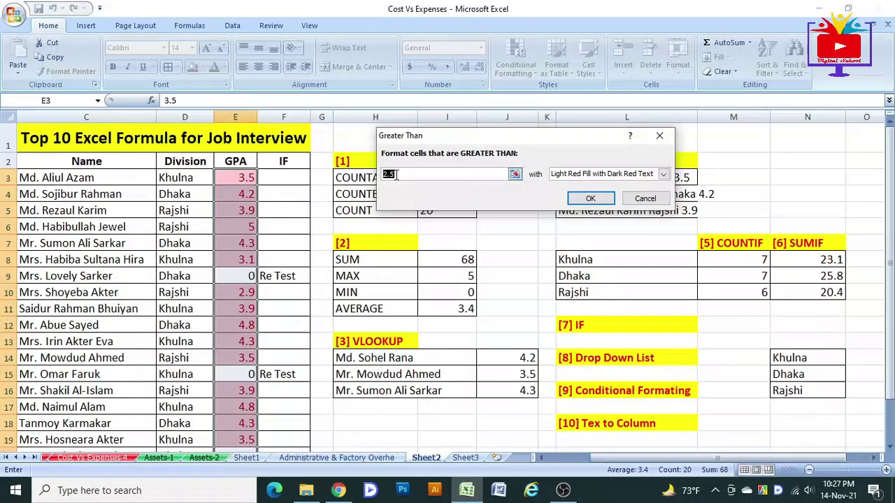
{"action": "type", "text": "4"}
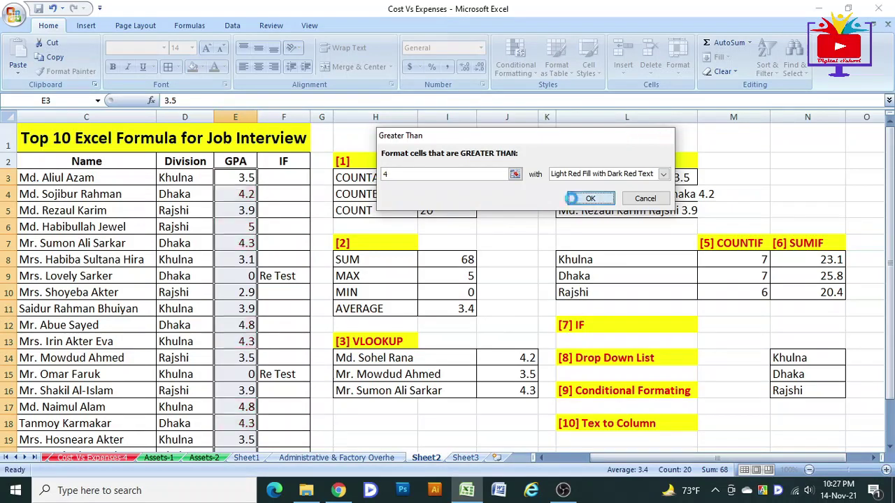
{"action": "left_click", "coordinate": [590, 198]}
{"action": "left_click", "coordinate": [281, 238]}
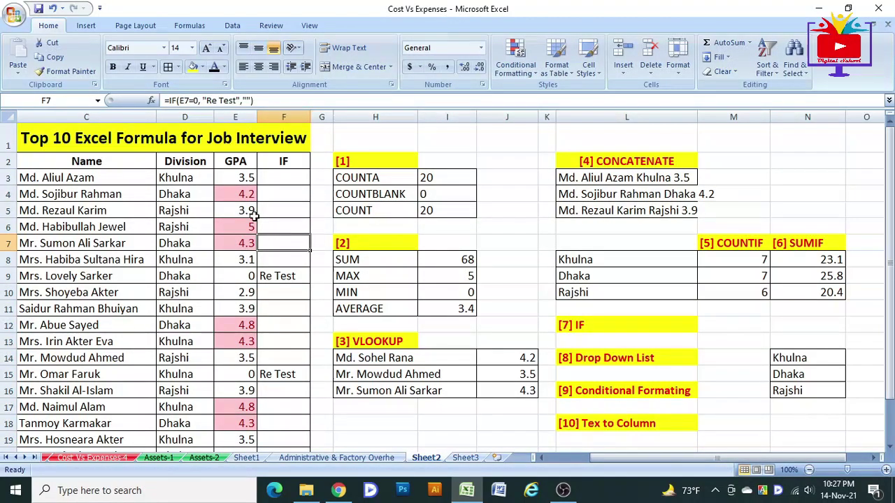
{"action": "scroll", "coordinate": [253, 213], "scroll_direction": "down", "scroll_amount": 2}
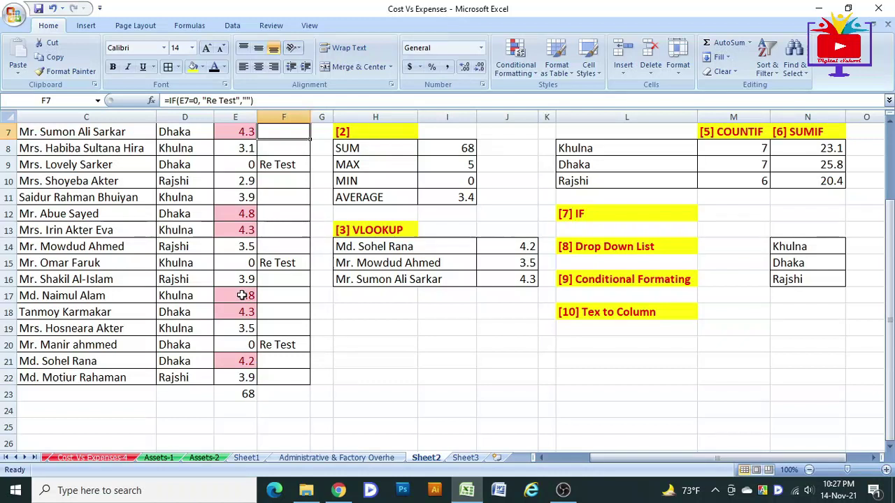
{"action": "left_click", "coordinate": [651, 313]}
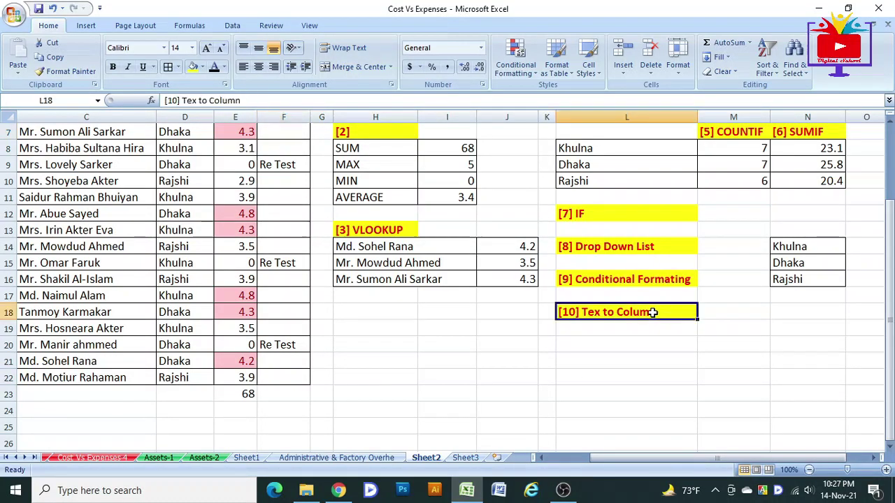
{"action": "scroll", "coordinate": [651, 311], "scroll_direction": "up", "scroll_amount": 2}
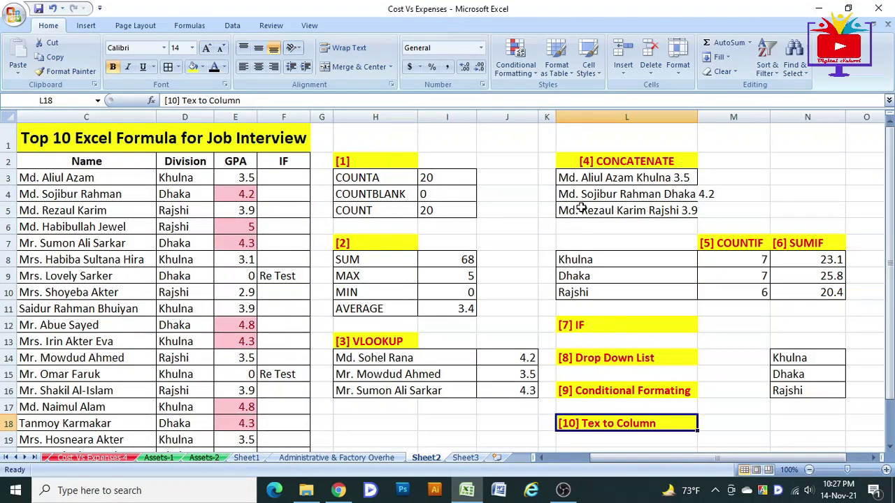
{"action": "left_click", "coordinate": [612, 178]}
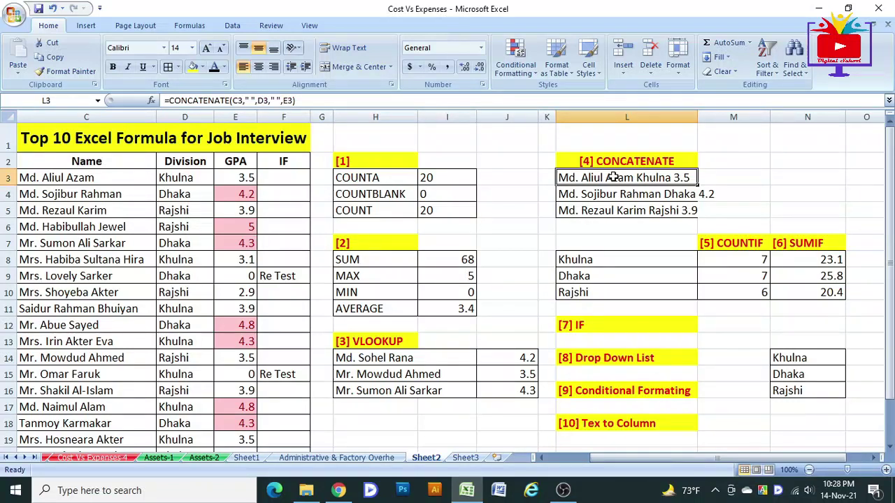
{"action": "left_click", "coordinate": [99, 174]}
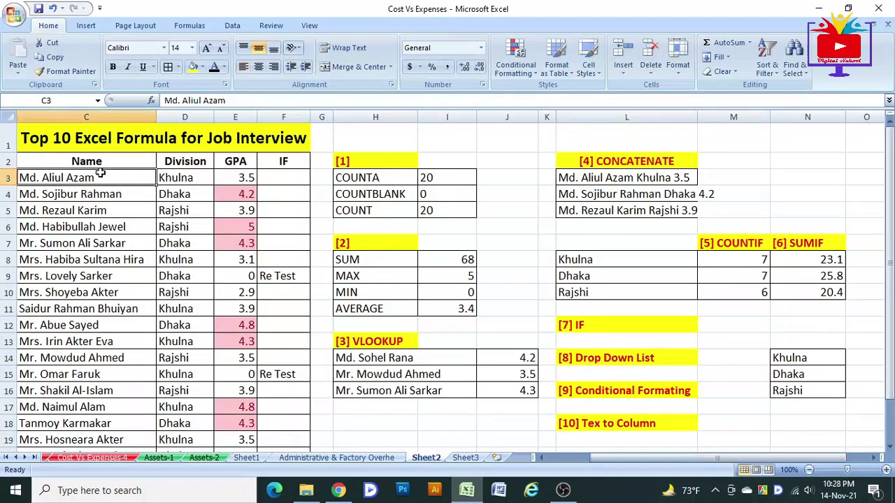
{"action": "left_click", "coordinate": [187, 181]}
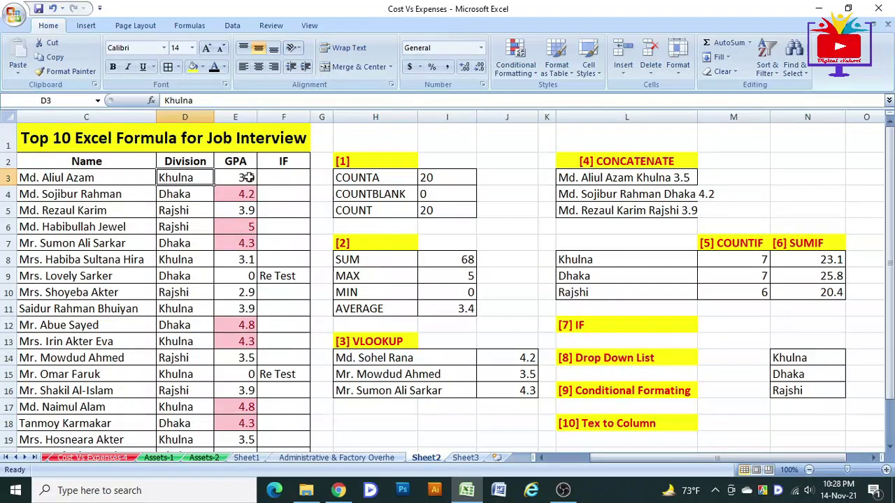
{"action": "left_click", "coordinate": [245, 177]}
{"action": "left_click", "coordinate": [618, 180]}
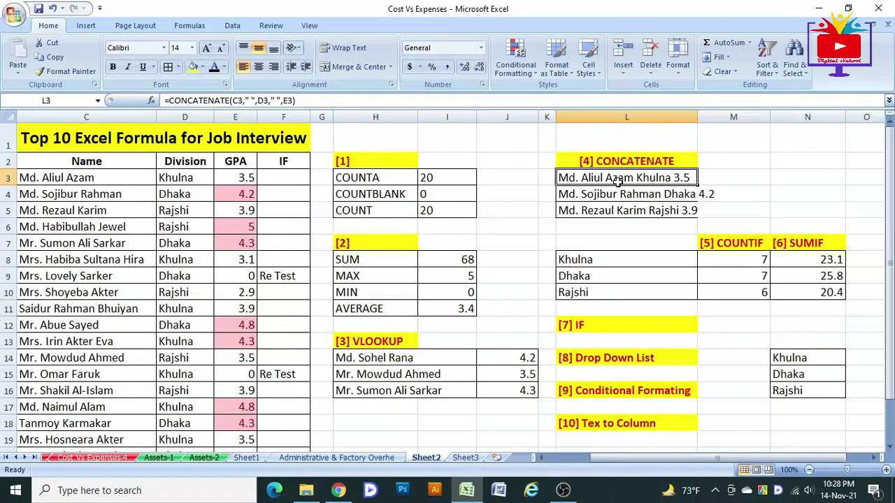
{"action": "scroll", "coordinate": [618, 180], "scroll_direction": "down", "scroll_amount": 4}
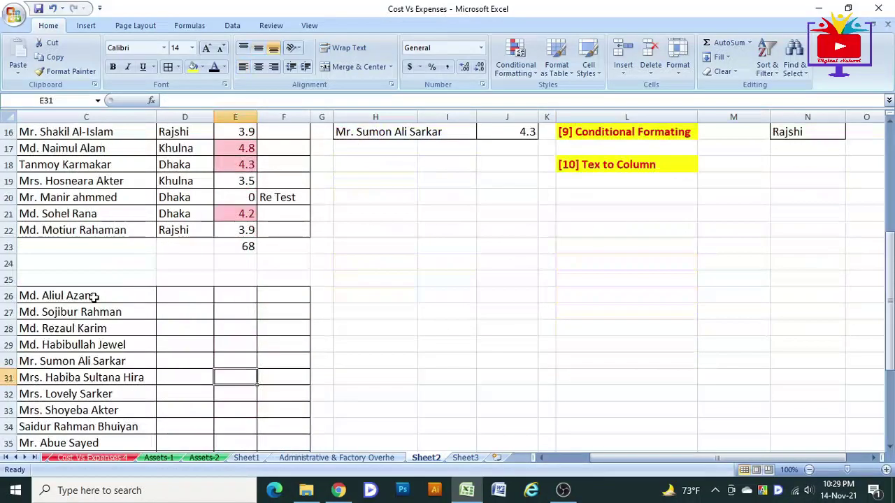
Split the names in C26:C35 with Text to Columns at spaces, replacing the existing destination cells.
{"action": "mouse_move", "coordinate": [93, 289]}
{"action": "left_mouse_down"}
{"action": "mouse_move", "coordinate": [92, 498]}
{"action": "mouse_move", "coordinate": [95, 364]}
{"action": "mouse_move", "coordinate": [110, 343]}
{"action": "left_mouse_up"}
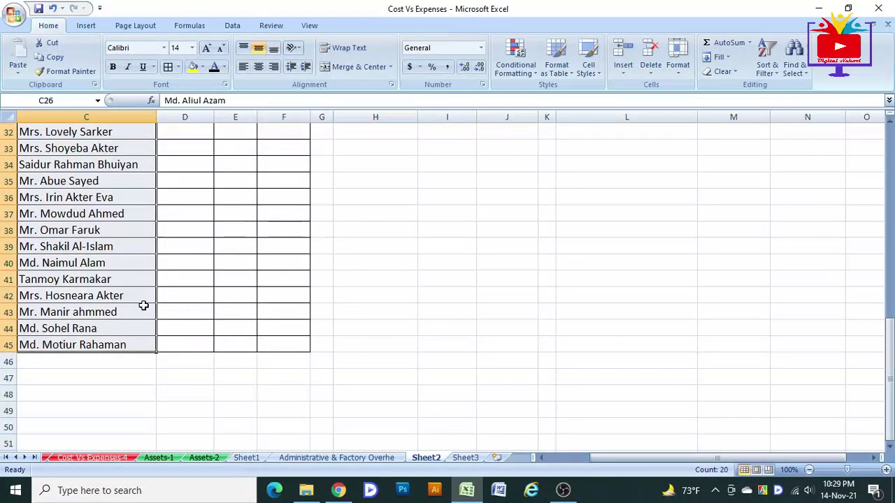
{"action": "left_click", "coordinate": [232, 26]}
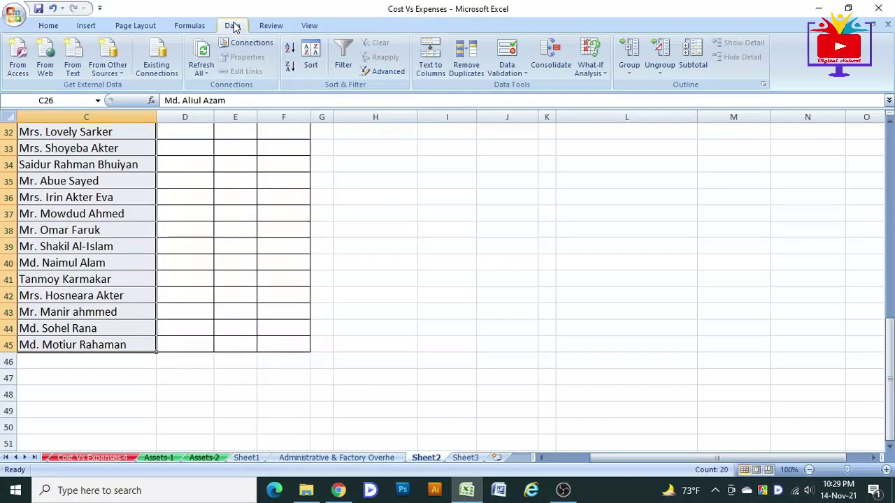
{"action": "left_click", "coordinate": [432, 70]}
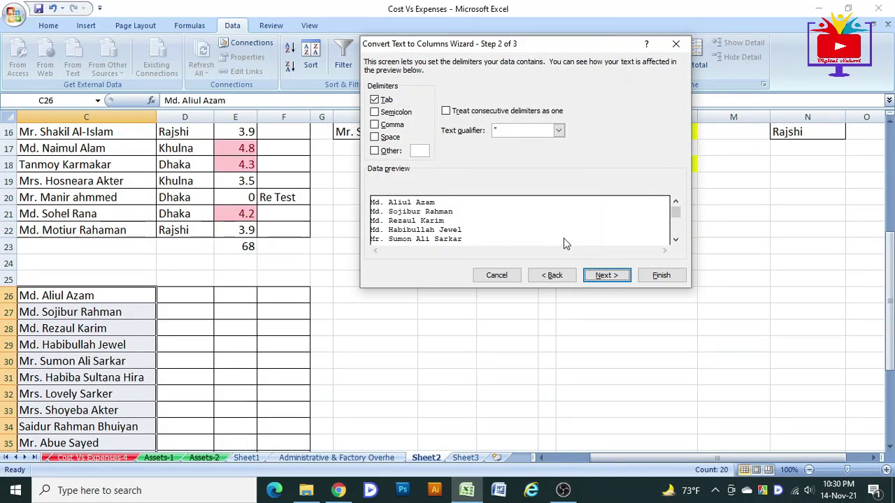
{"action": "left_click", "coordinate": [376, 137]}
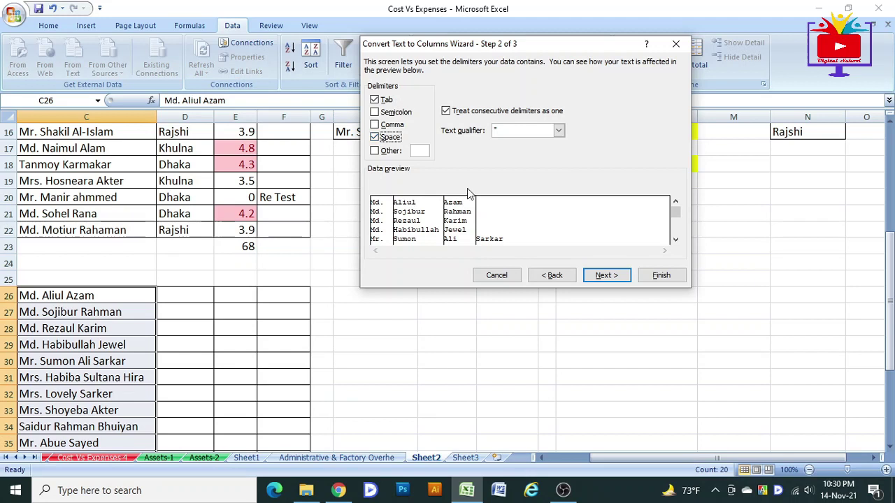
{"action": "left_click", "coordinate": [607, 275]}
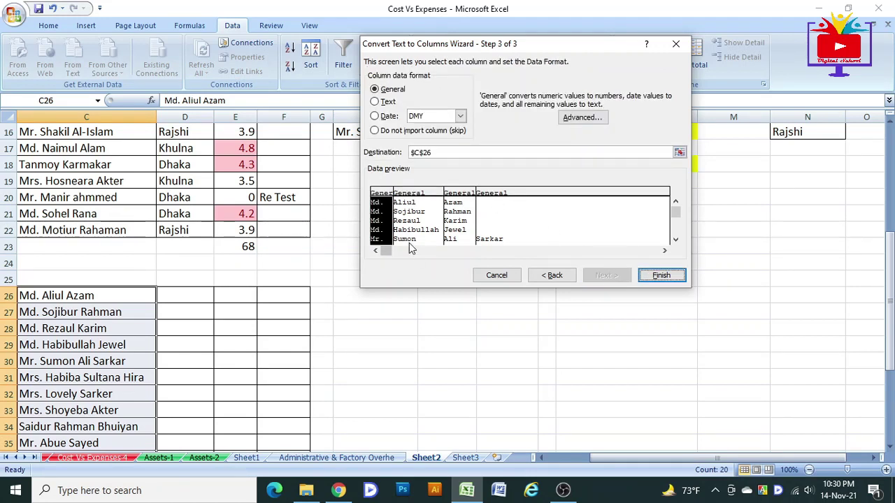
{"action": "left_click", "coordinate": [663, 275]}
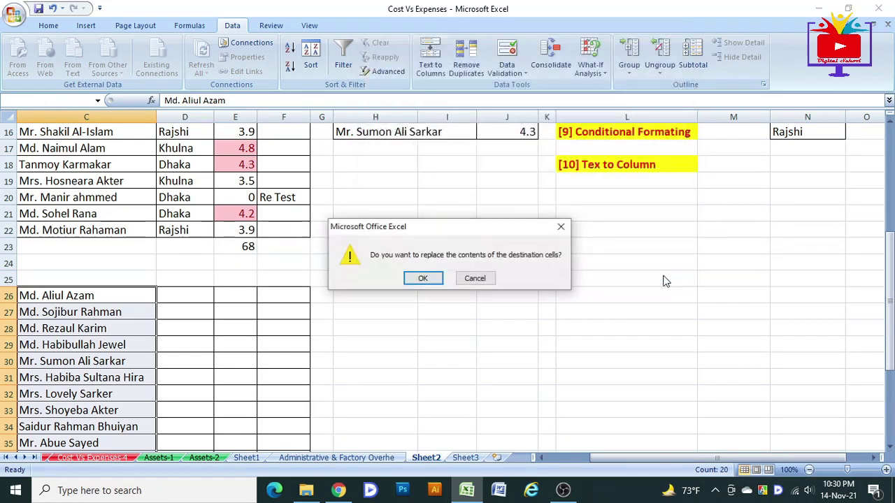
{"action": "left_click", "coordinate": [428, 278]}
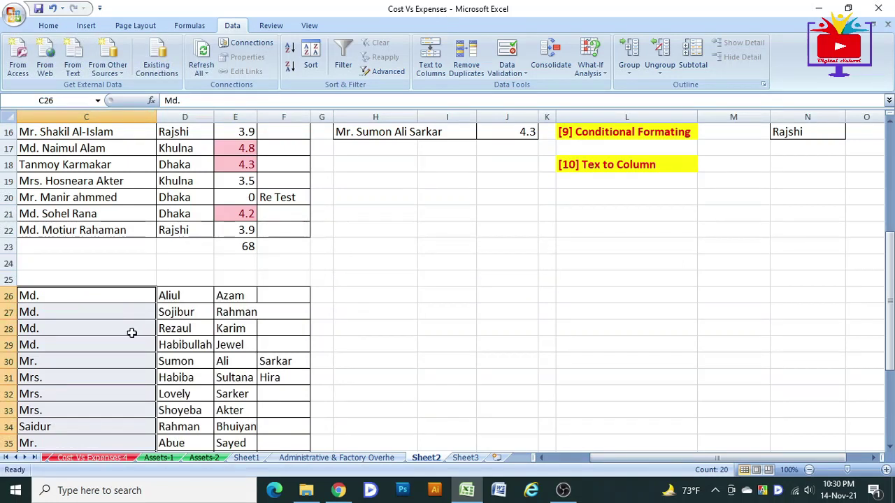
{"action": "left_click_drag", "start_coordinate": [629, 458], "coordinate": [559, 462]}
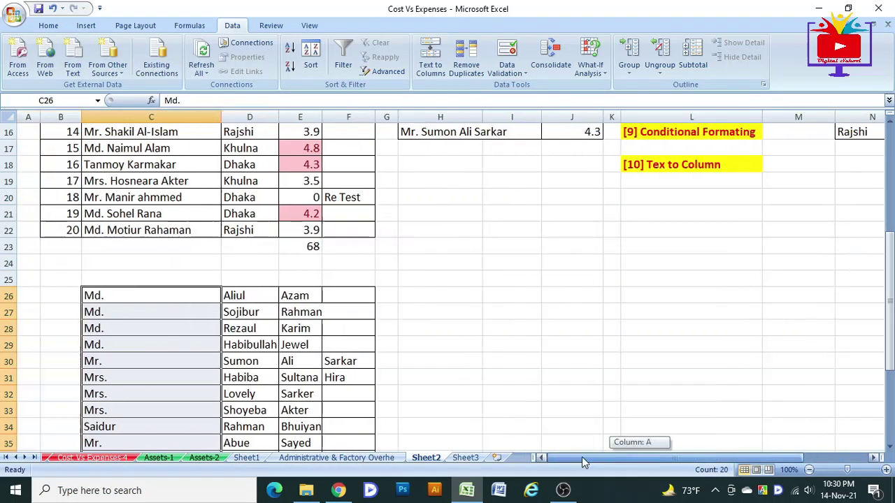
{"action": "left_click", "coordinate": [144, 346]}
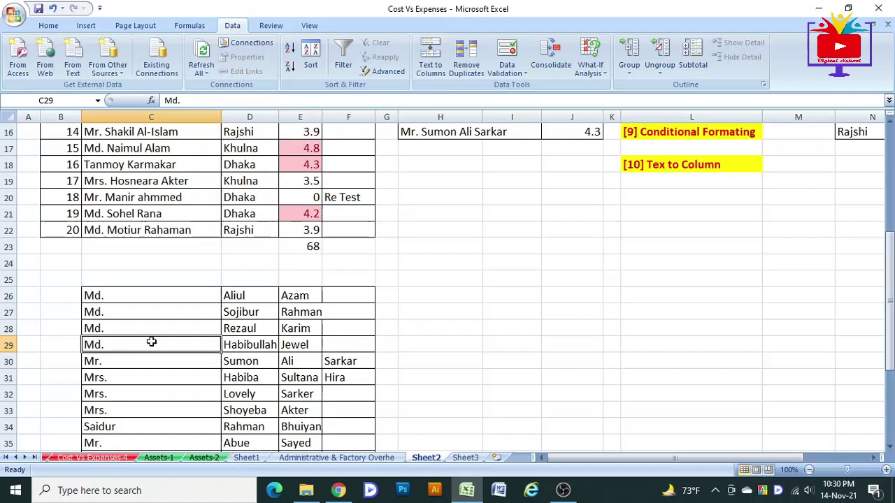
{"action": "left_click", "coordinate": [140, 297]}
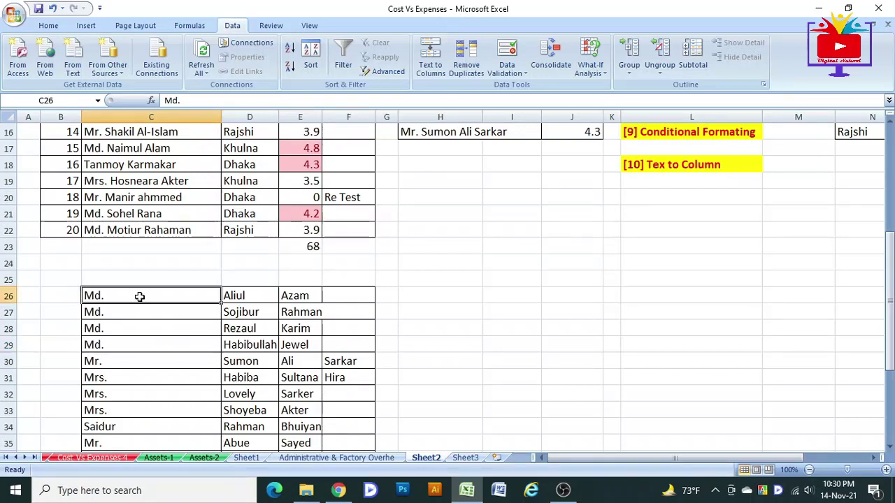
{"action": "left_click", "coordinate": [236, 296]}
{"action": "left_click", "coordinate": [316, 297]}
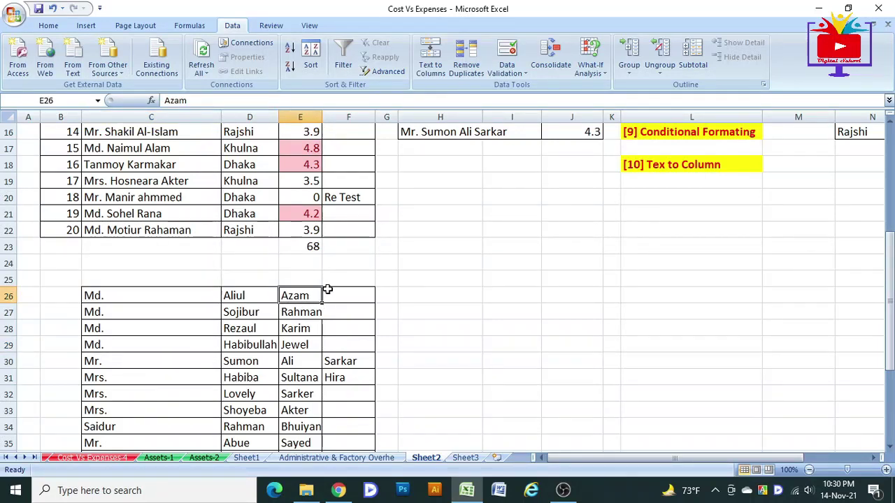
{"action": "double_click", "coordinate": [322, 116]}
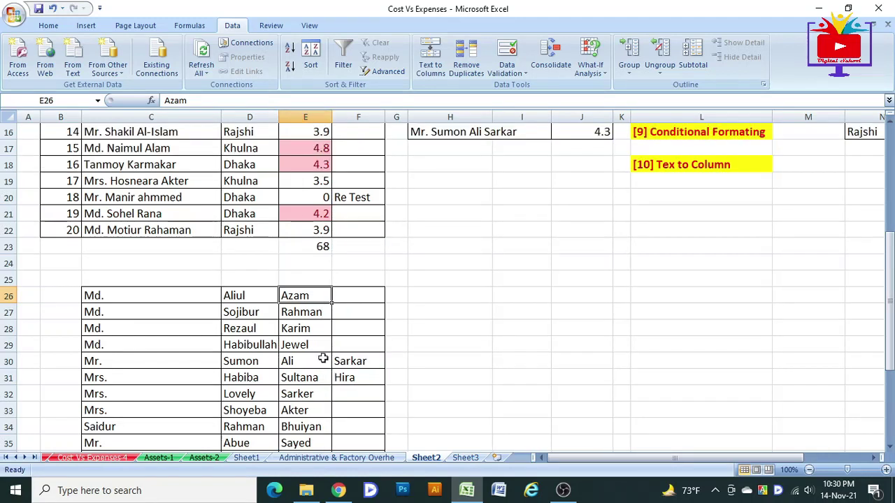